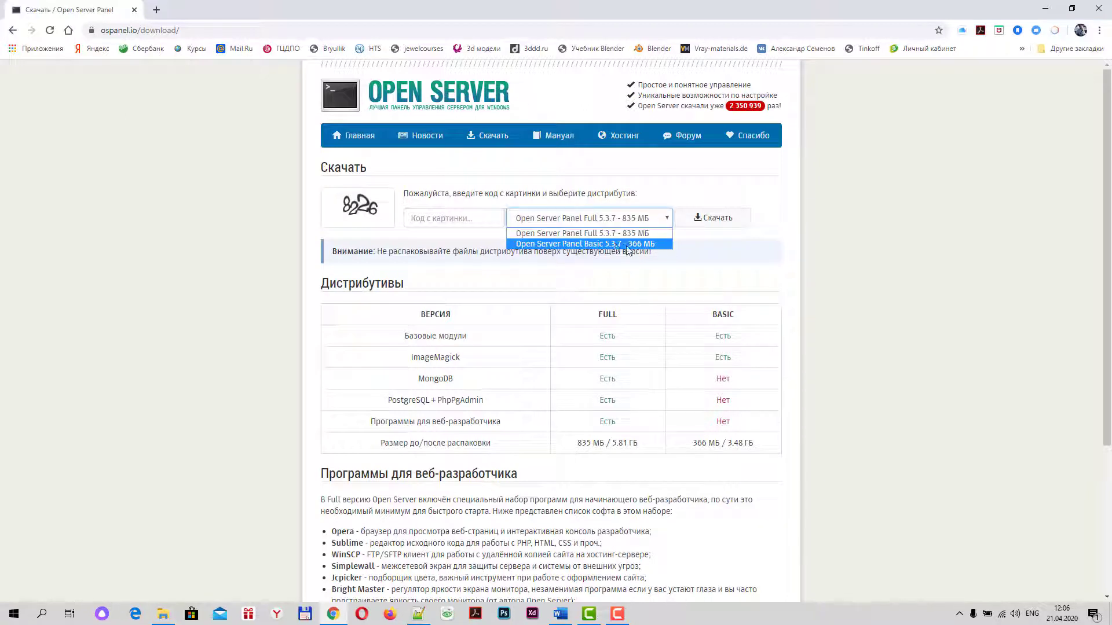
Leave 'Open Server Panel Full 5.3.7 - 835 МБ' selected and minimise Chrome to reveal the archive folder
click(561, 236)
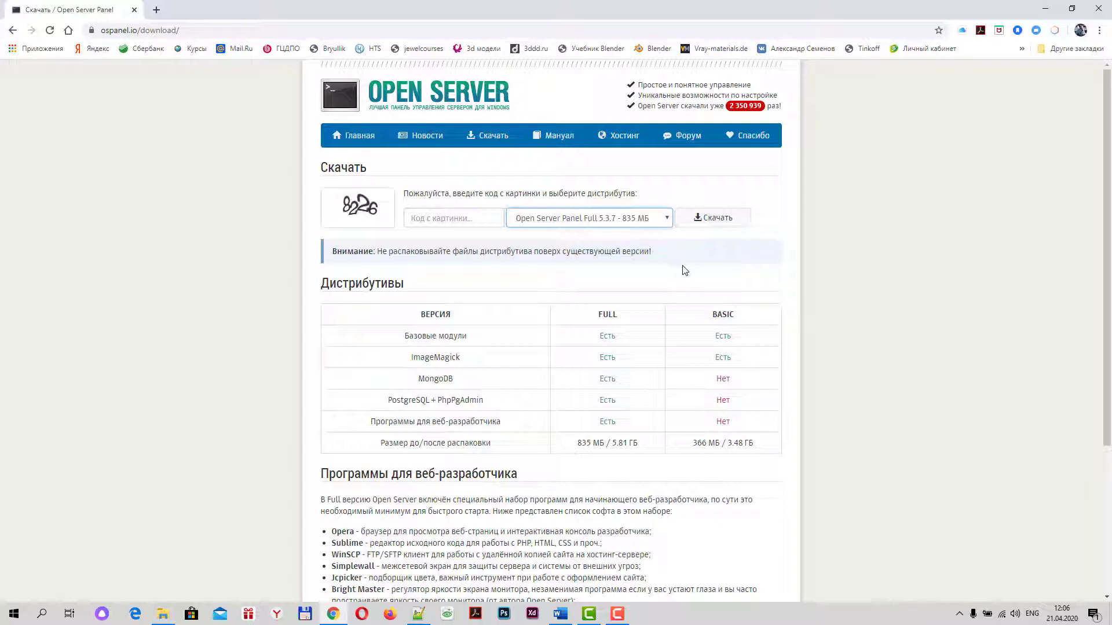
click(1045, 9)
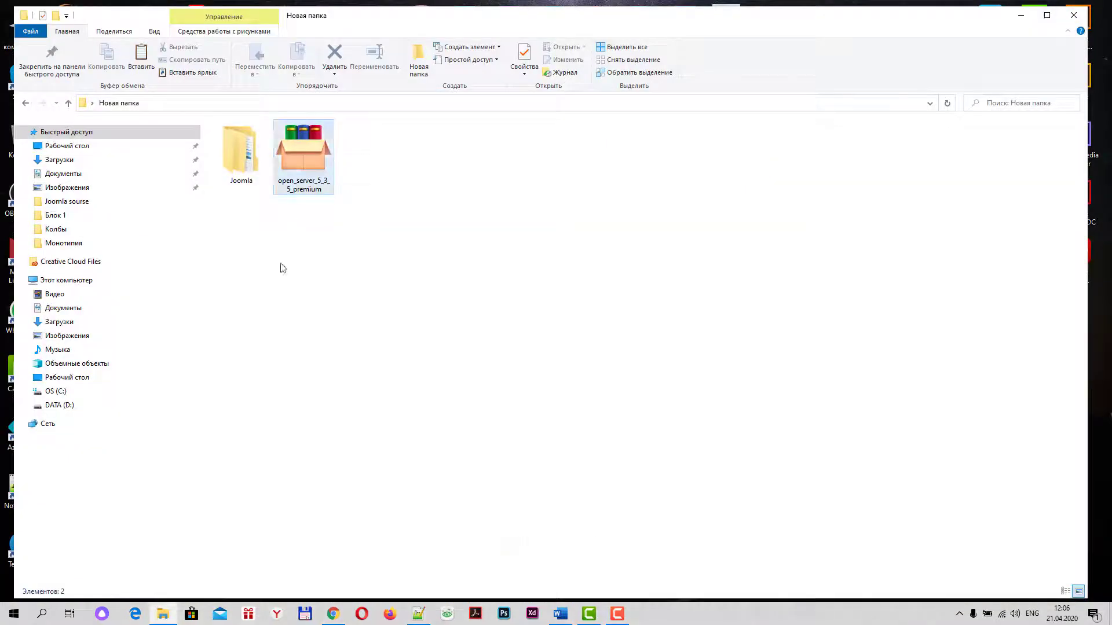
click(283, 268)
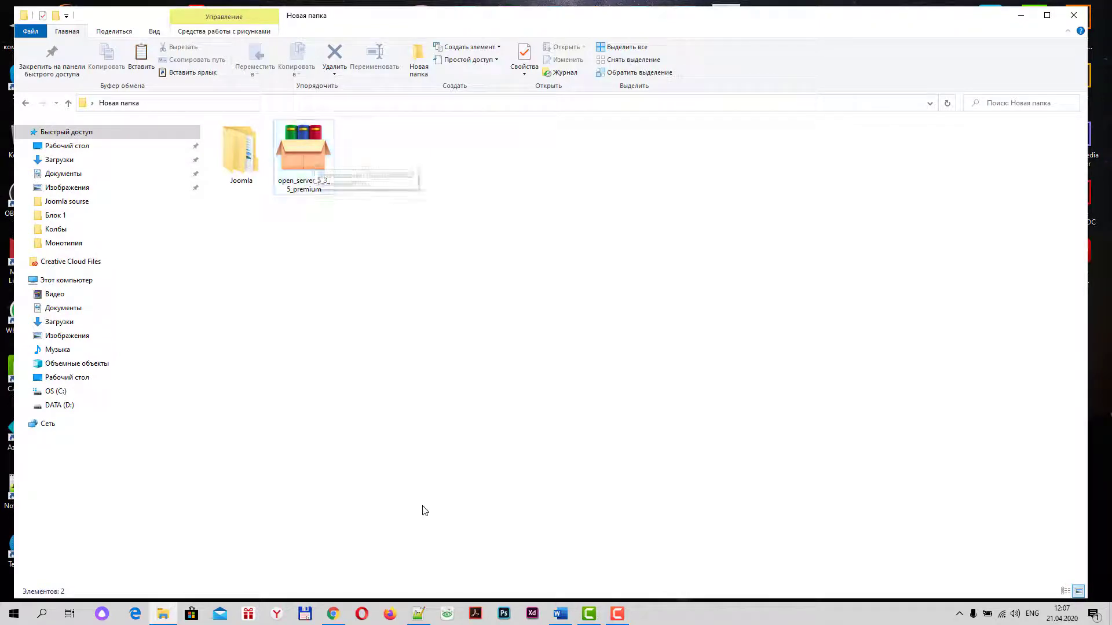
click(332, 614)
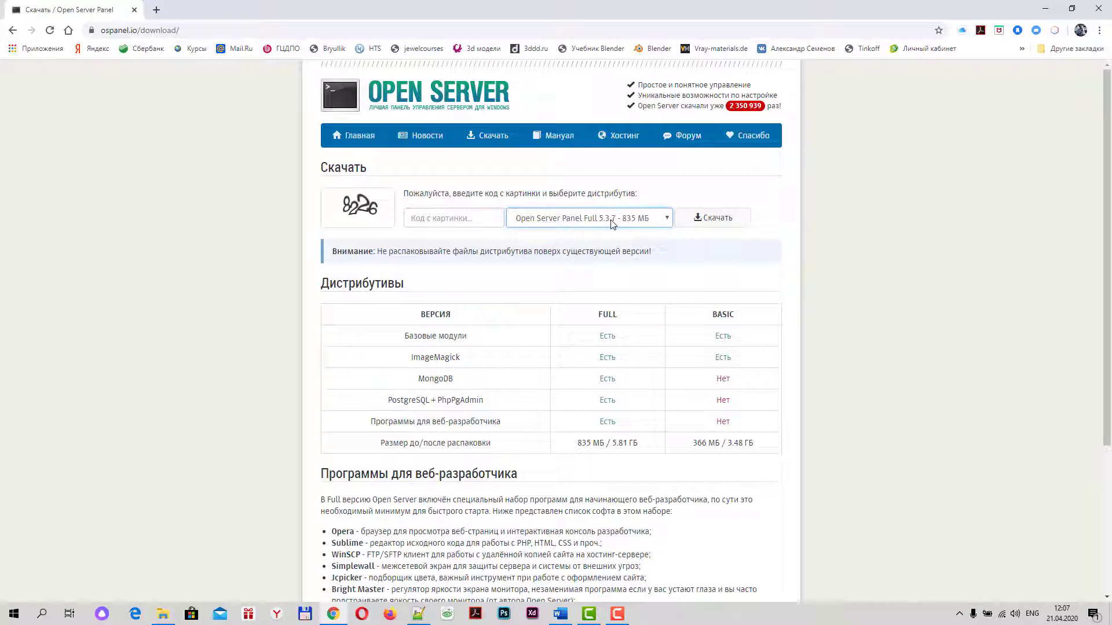
click(1046, 10)
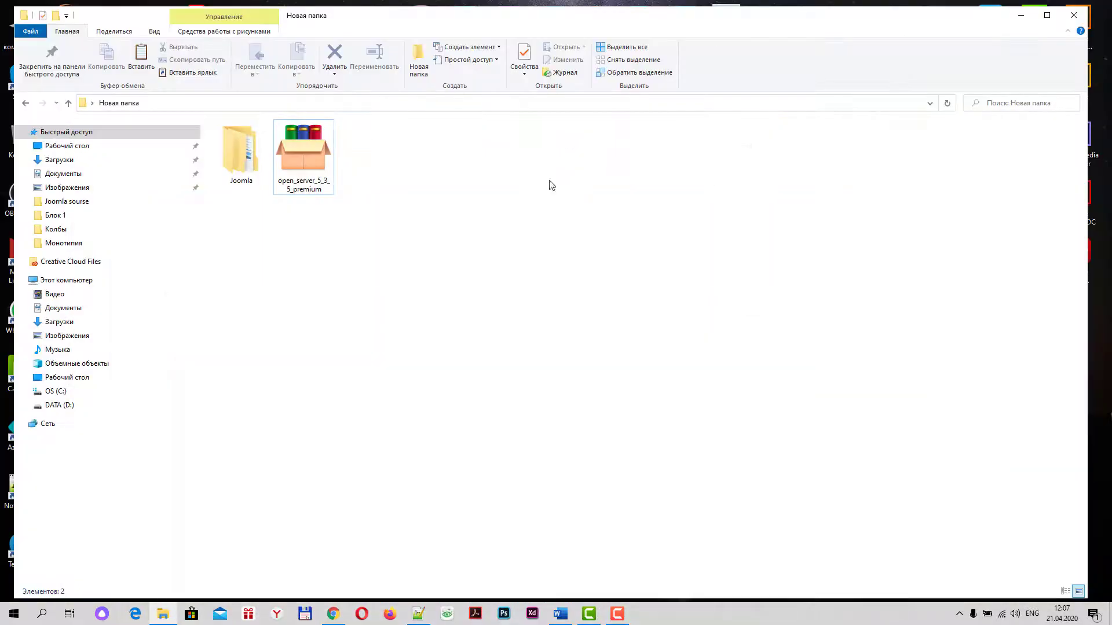
click(303, 146)
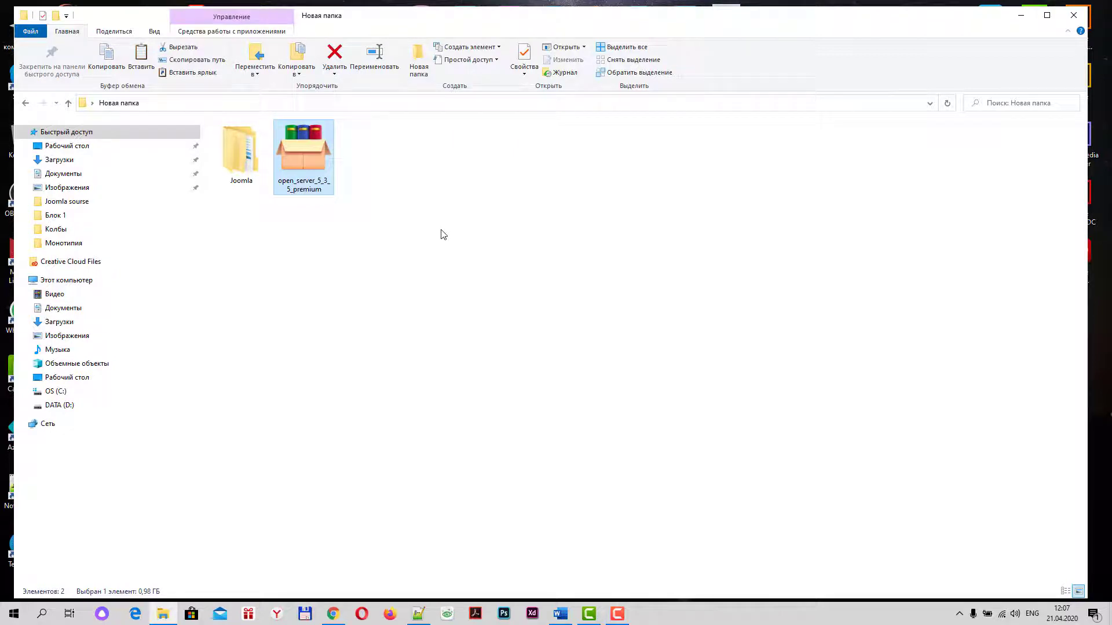
Run the open_server_5_3_5_premium archive past the security warning and move its extractor window up
double_click(300, 151)
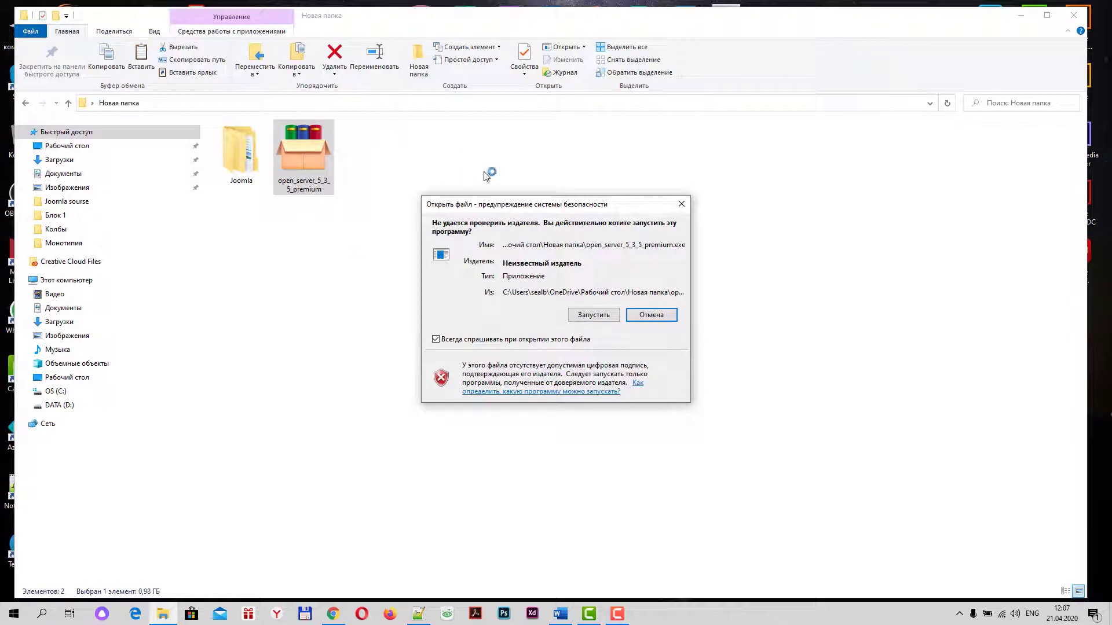
click(595, 318)
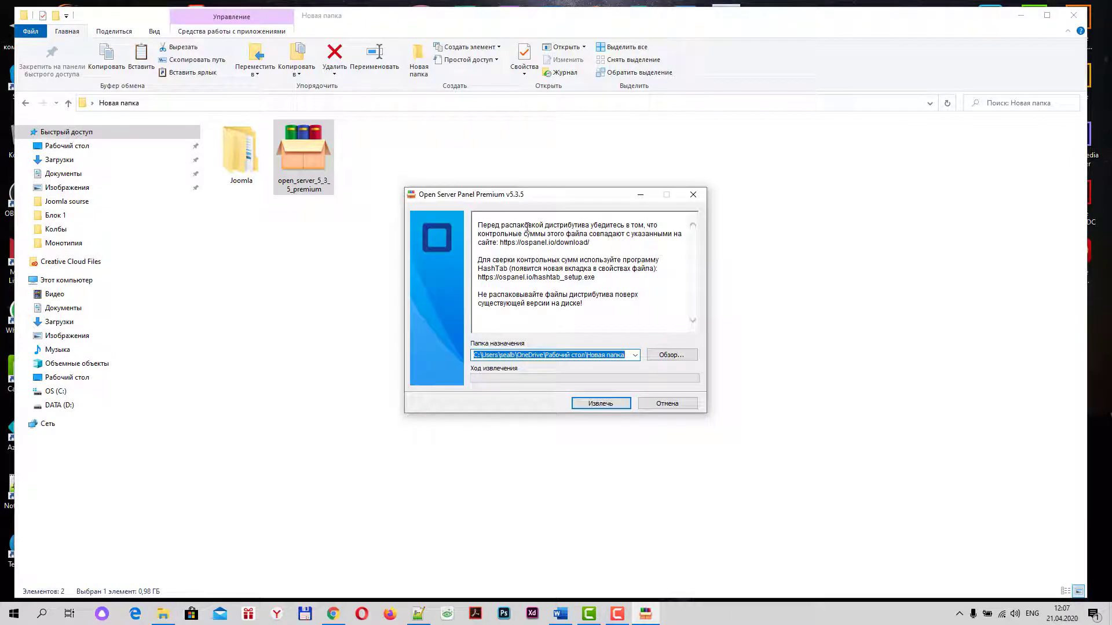
drag(535, 197, 549, 152)
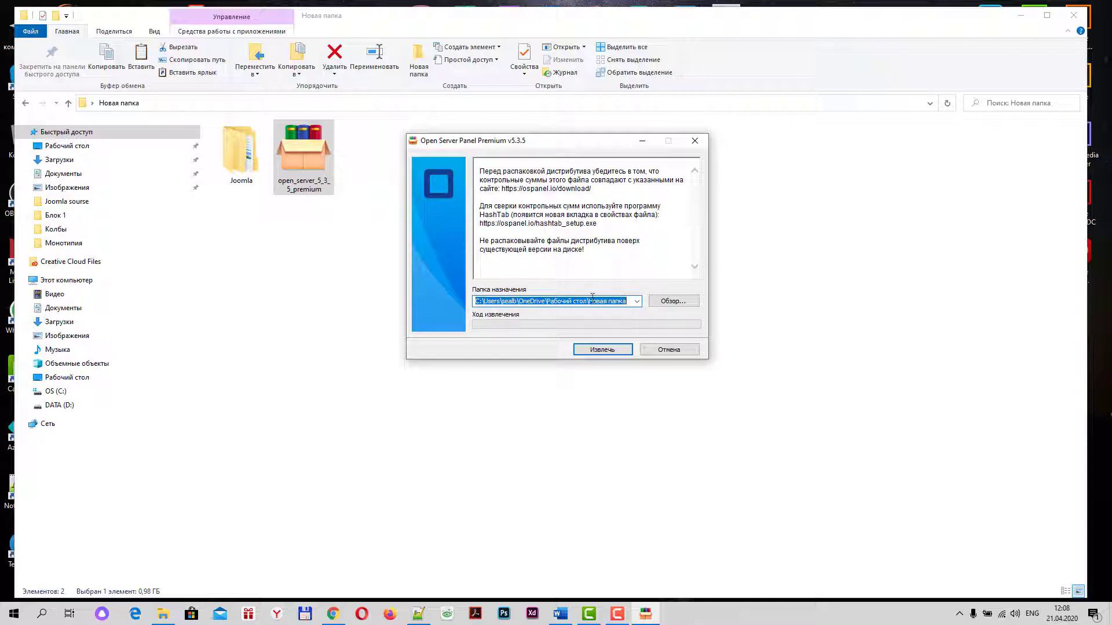
Browse the extractor's destination picker to the DATA (D:) drive under Этот компьютер
click(673, 301)
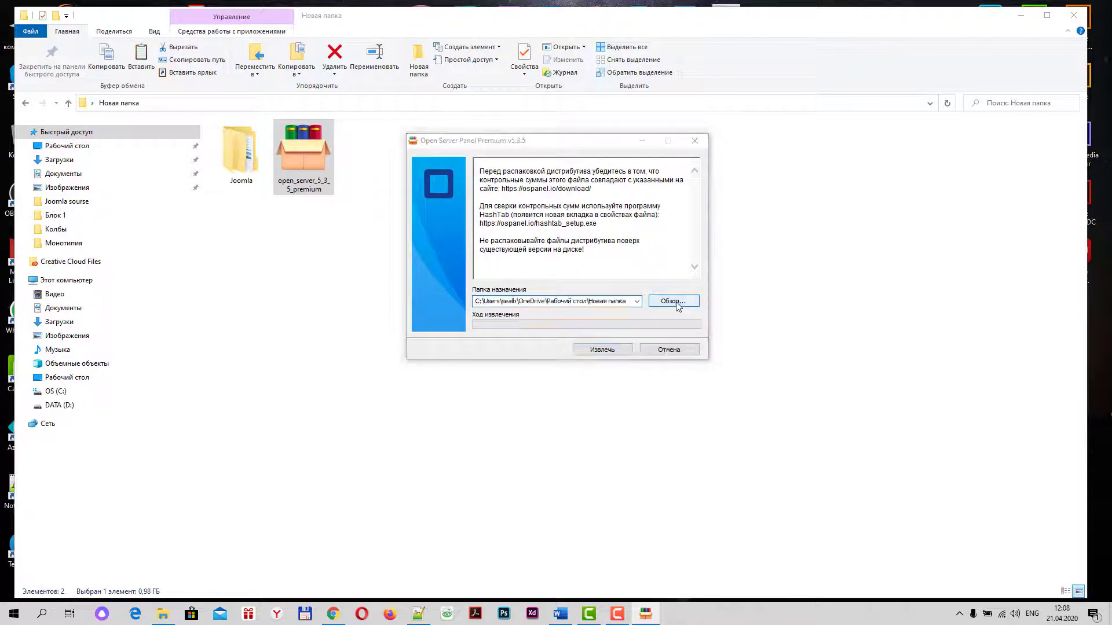
drag(554, 220, 567, 167)
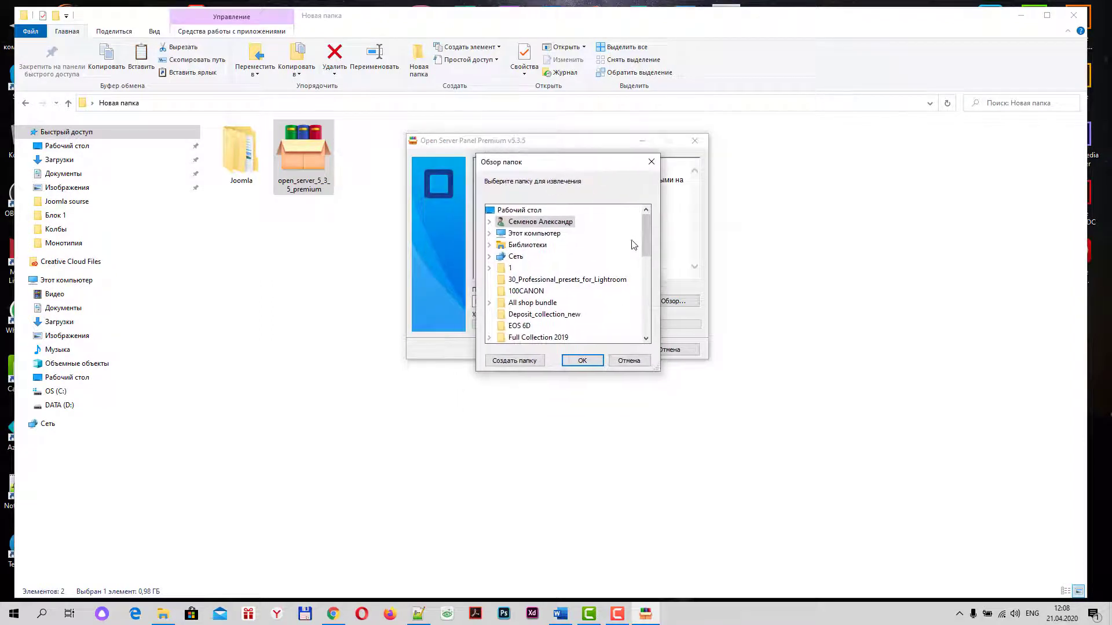
mouse_move(647, 231)
mouse_down()
mouse_move(647, 316)
mouse_move(648, 241)
mouse_up()
click(489, 233)
click(529, 328)
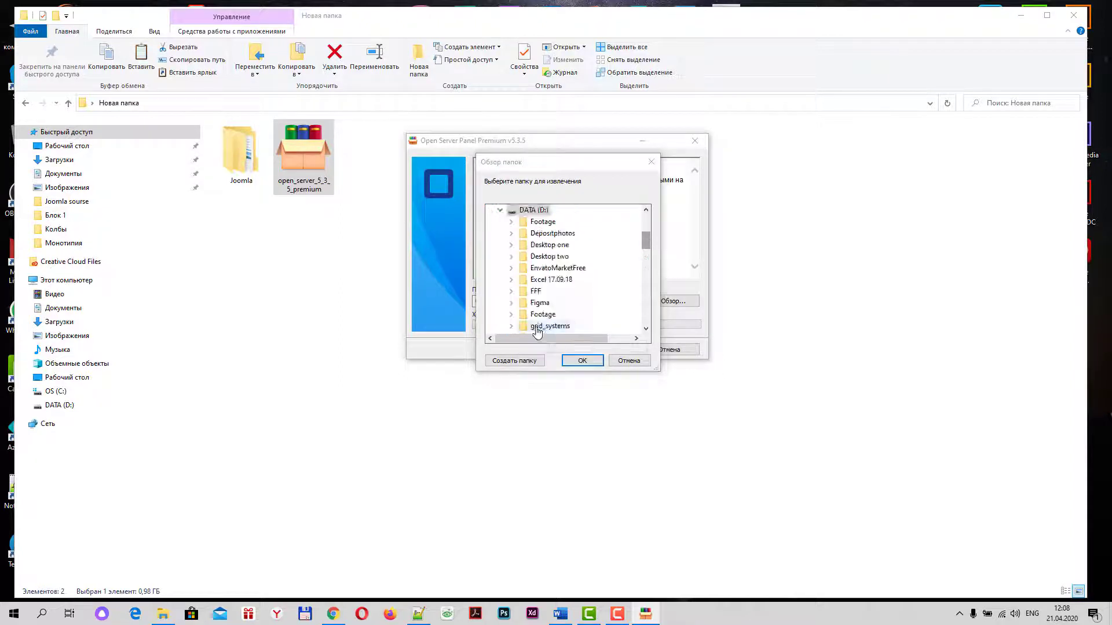
scroll(646, 258, down, 3)
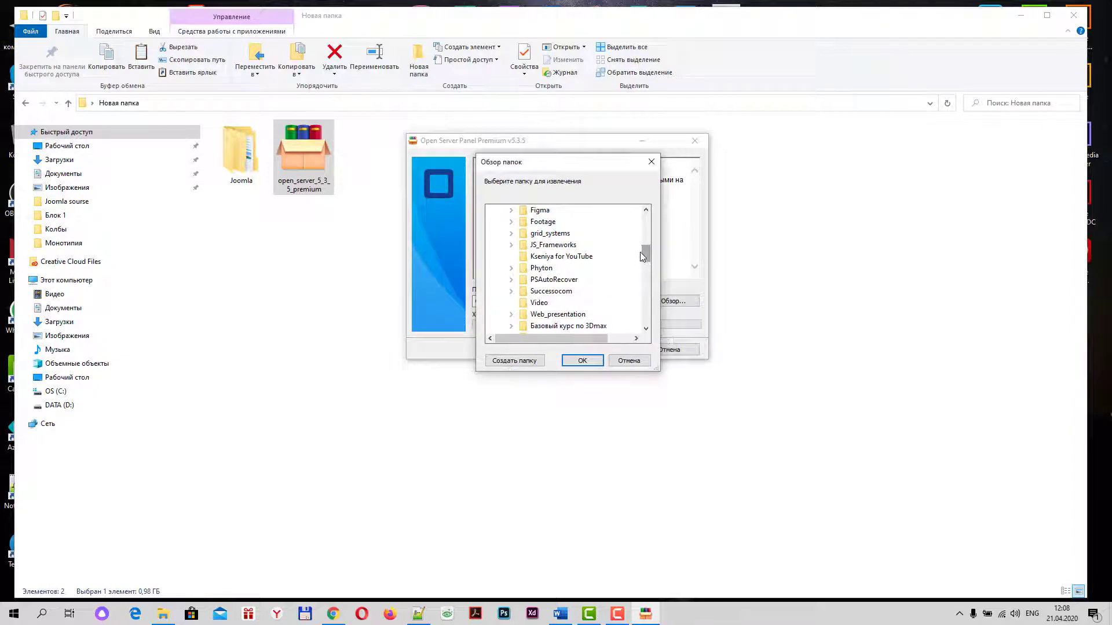
drag(646, 253, 647, 232)
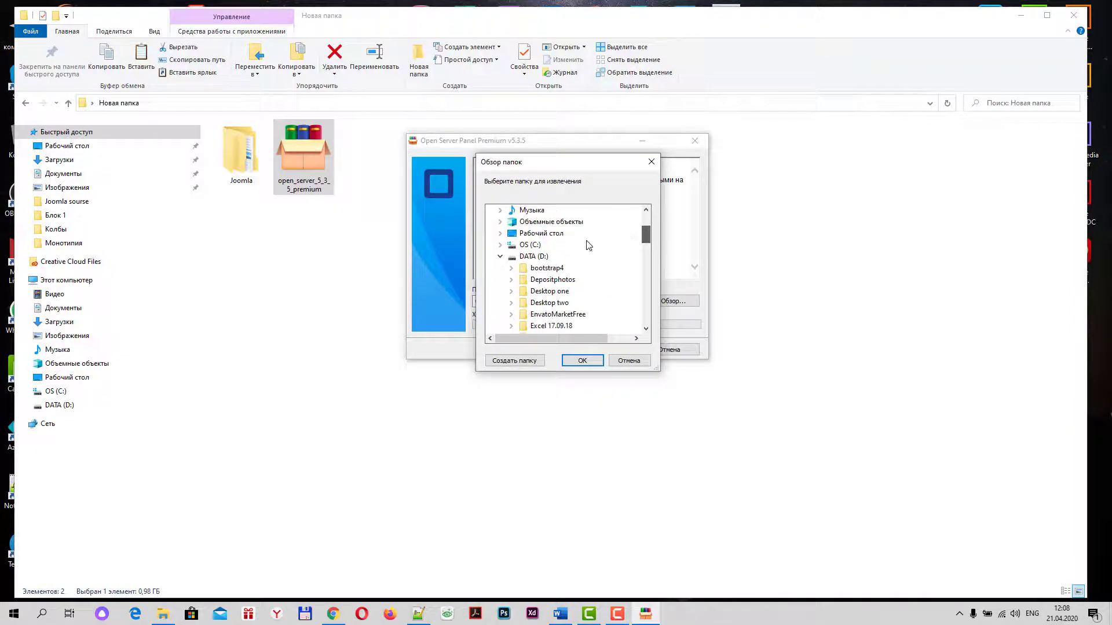
Create an OSPanel folder on D:, accept it as destination, and extract the distribution there
click(509, 361)
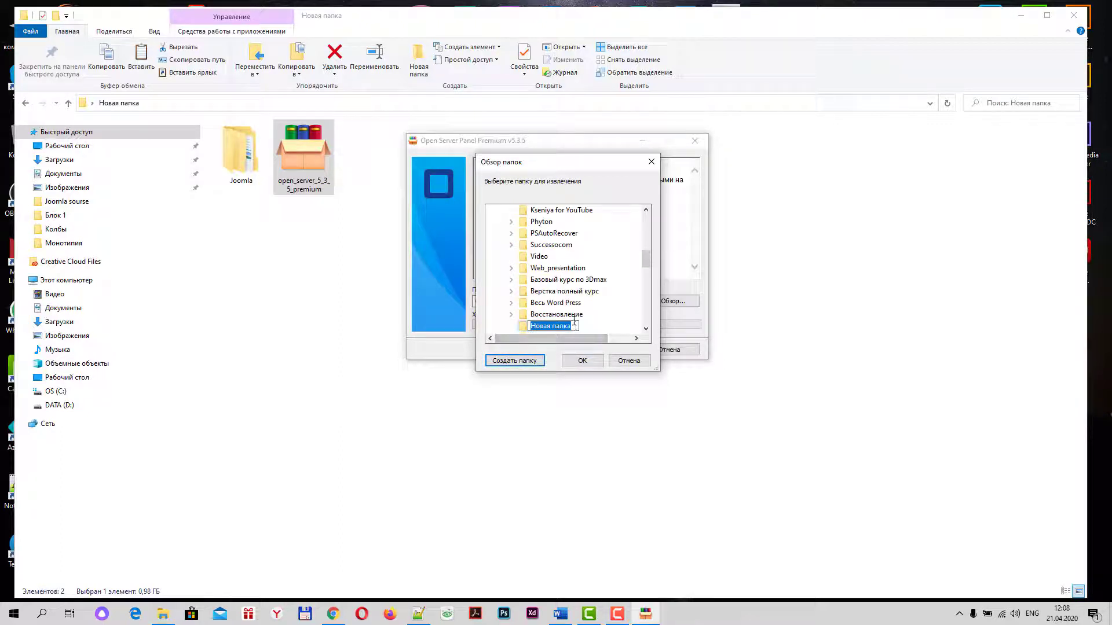
text(OSPanel)
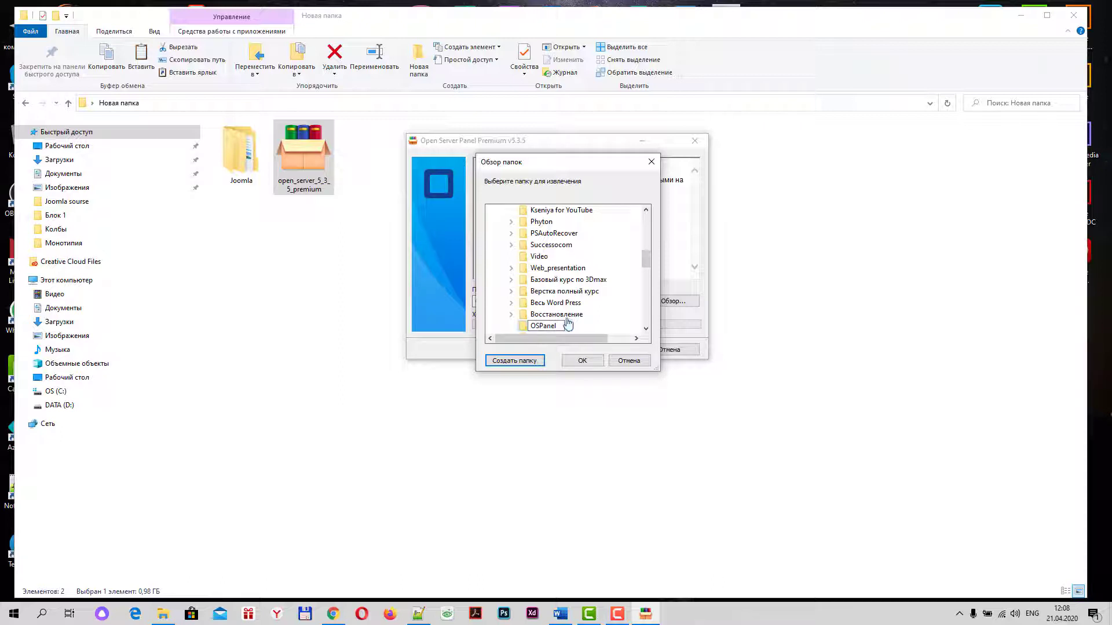
key(Return)
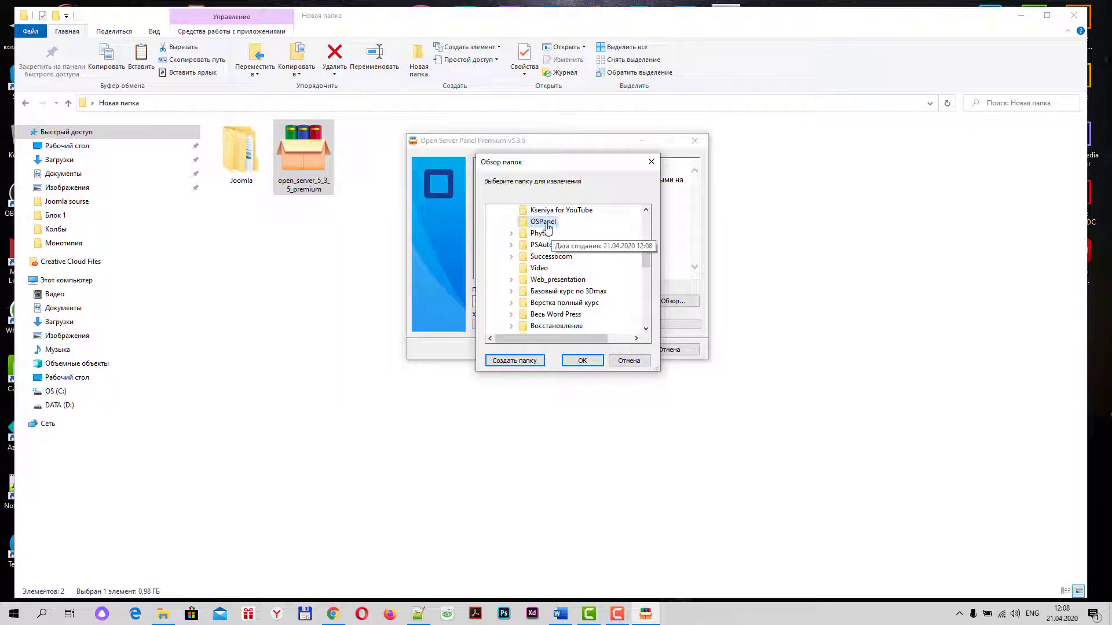
click(574, 362)
click(605, 350)
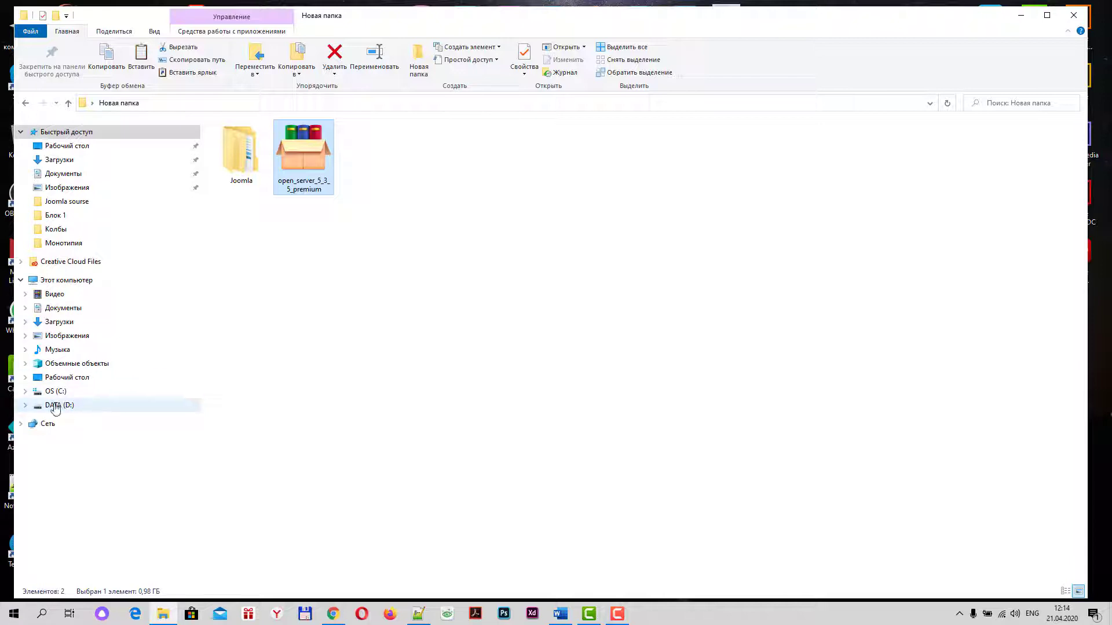
Send Open Server x64 from D:\OSPanel\OSPanel to the desktop as a shortcut
click(55, 408)
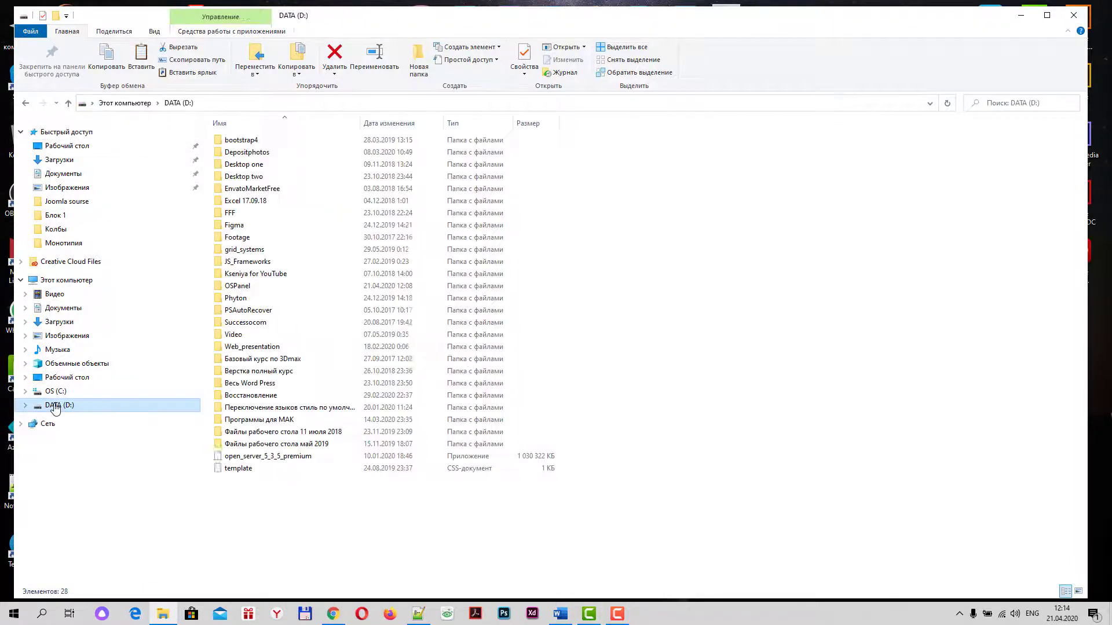
double_click(231, 287)
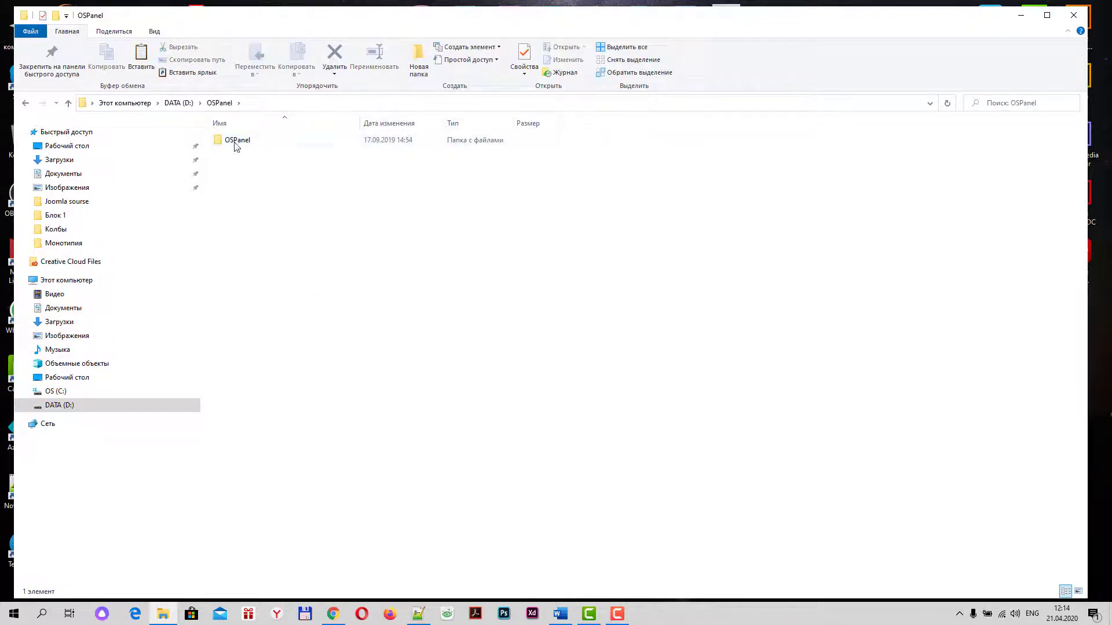
double_click(235, 145)
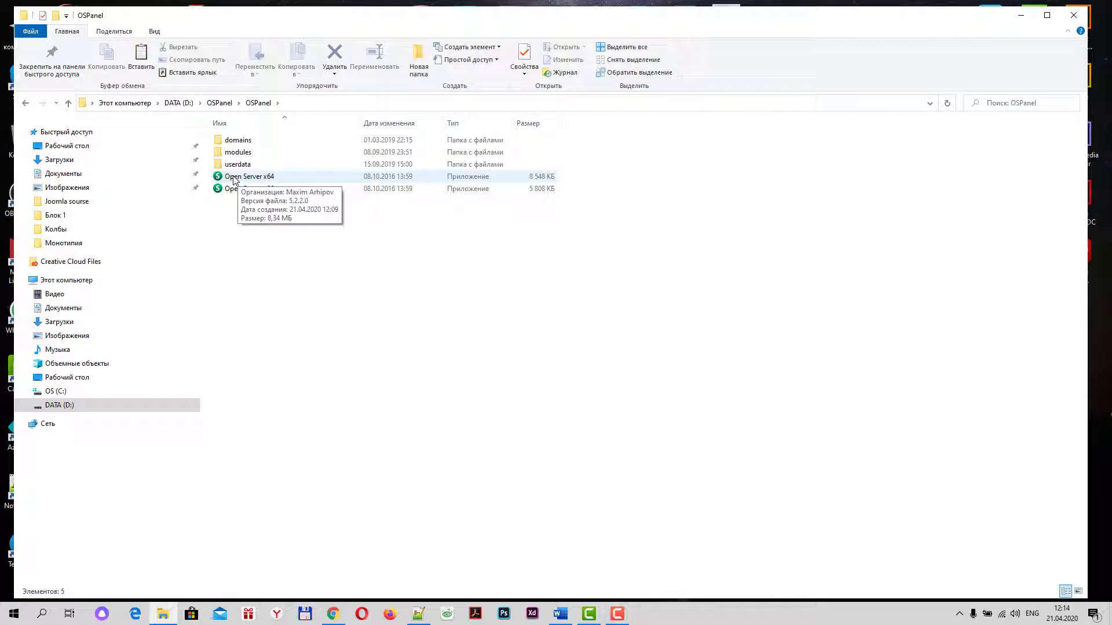
click(235, 180)
right_click(234, 180)
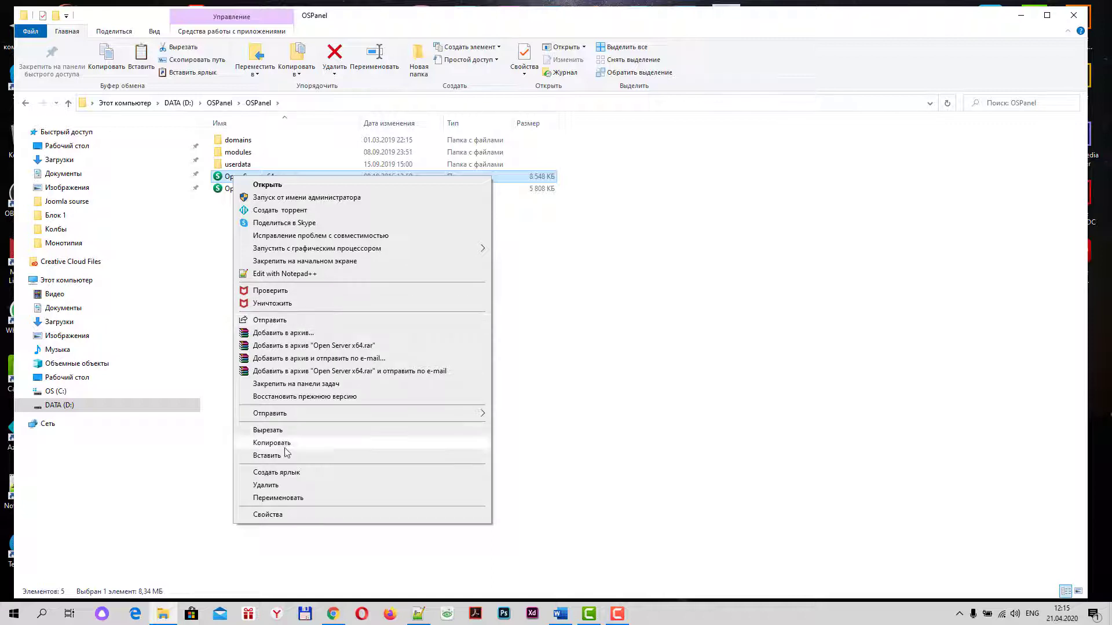
mouse_move(313, 413)
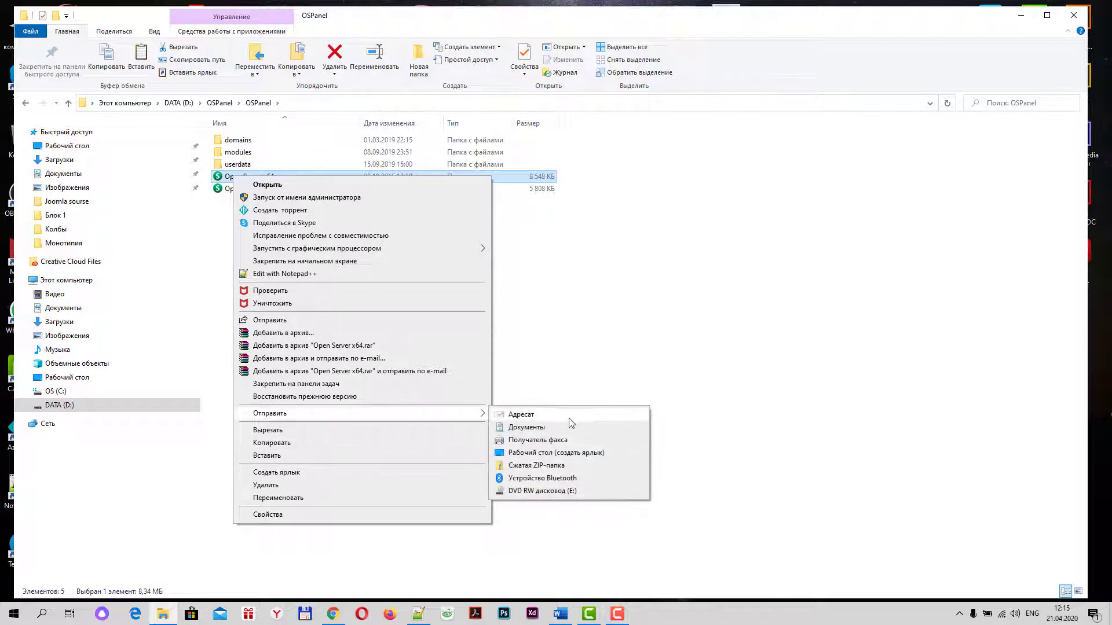
click(553, 453)
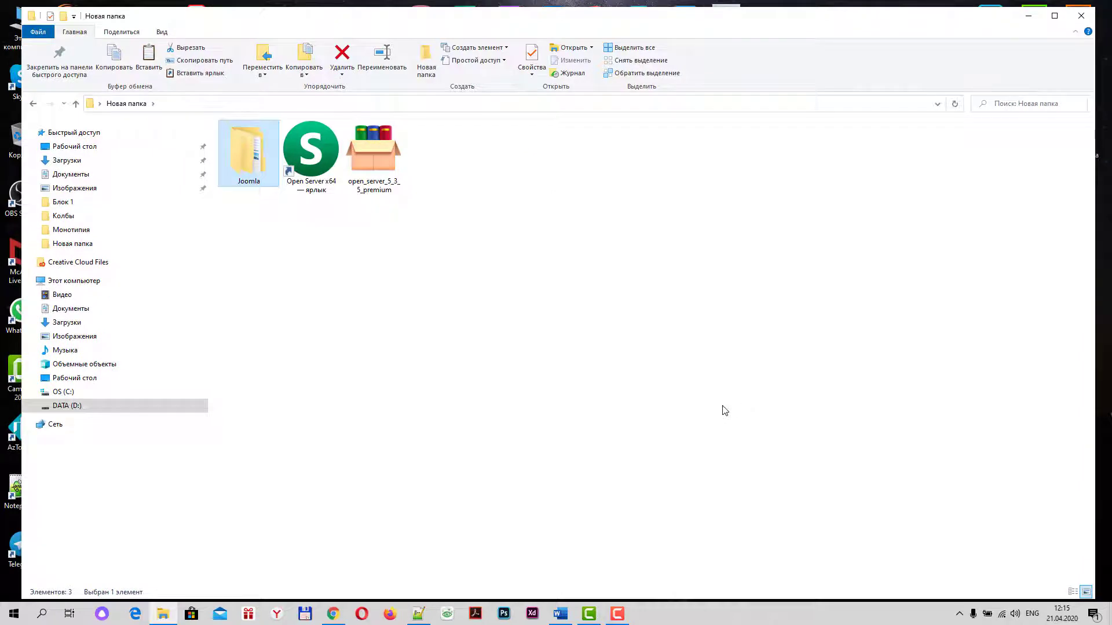
Run the Open Server x64 shortcut, choose Русский, cancel Visual C++, and dismiss the v5.3.7 notice
click(313, 152)
double_click(313, 153)
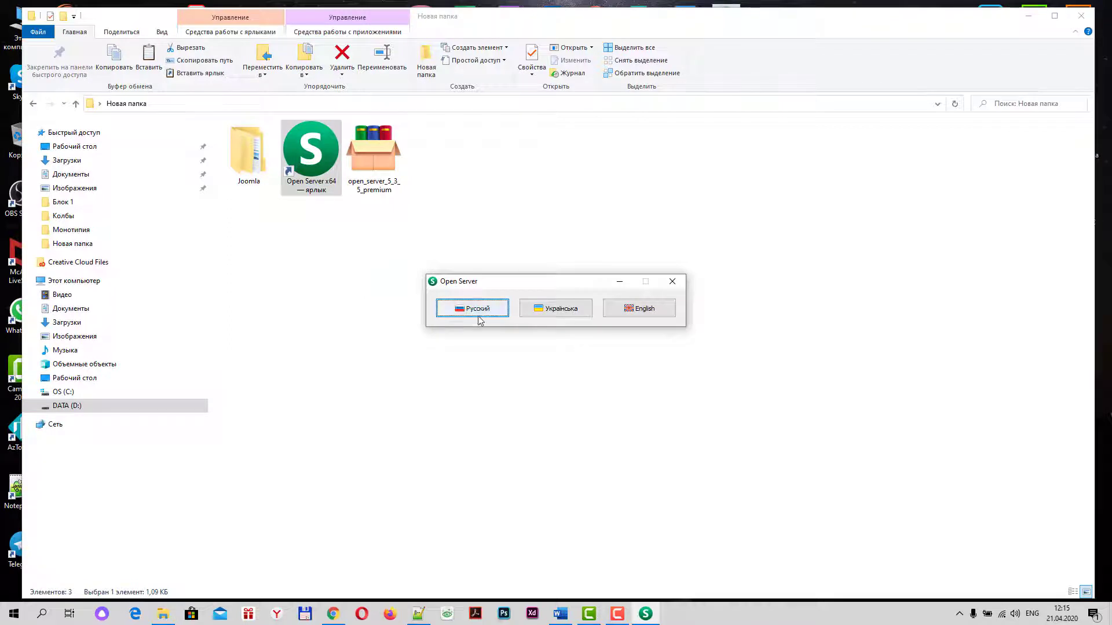
drag(514, 284, 523, 252)
click(495, 289)
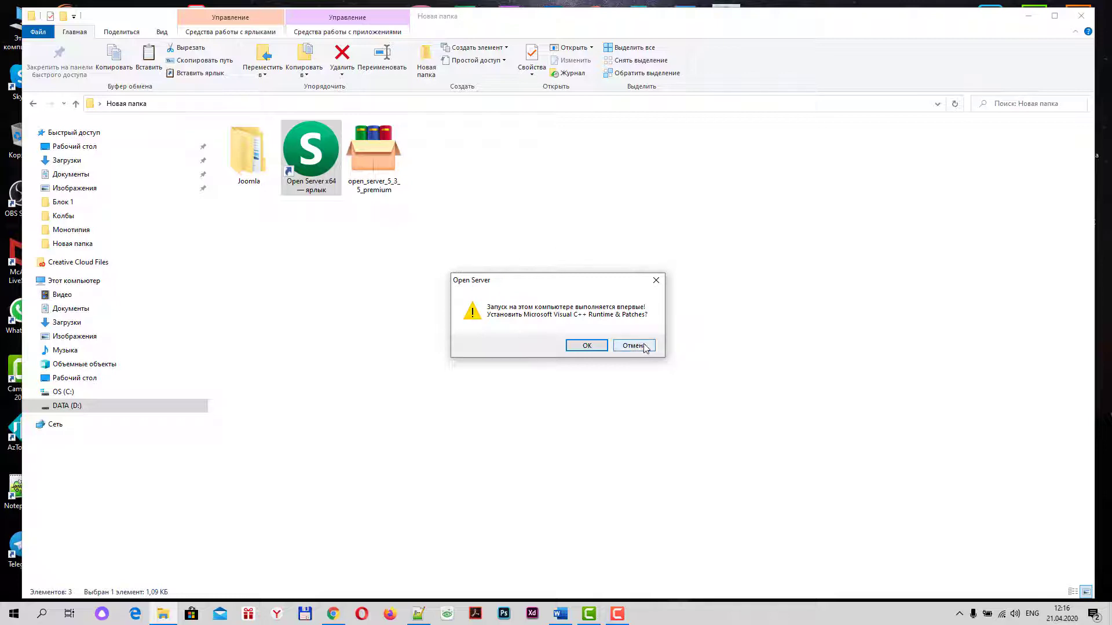
click(633, 346)
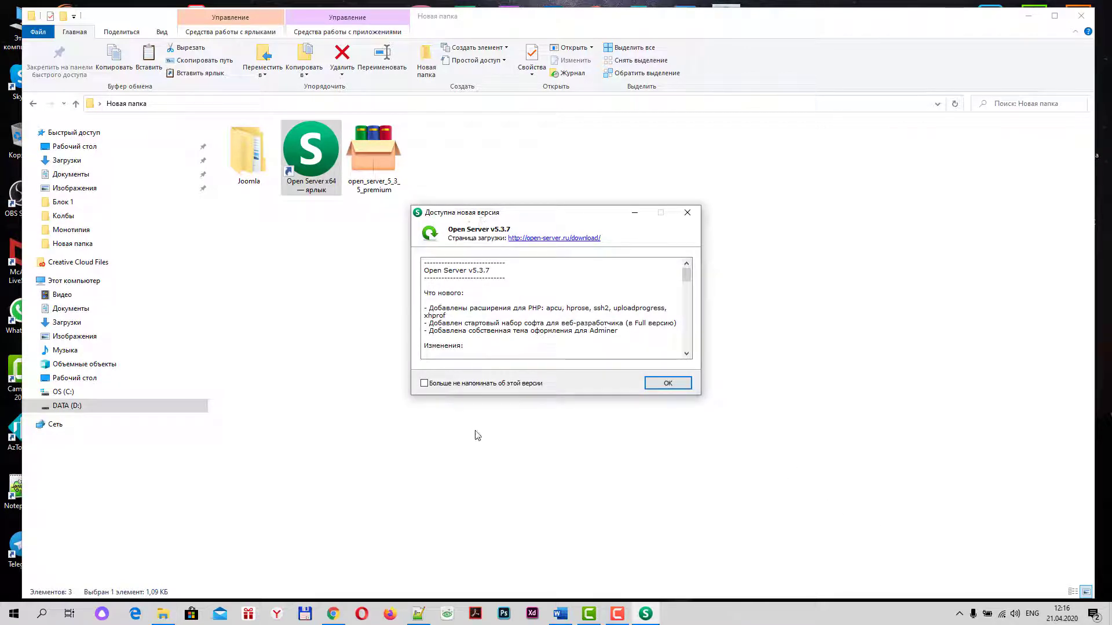
click(667, 385)
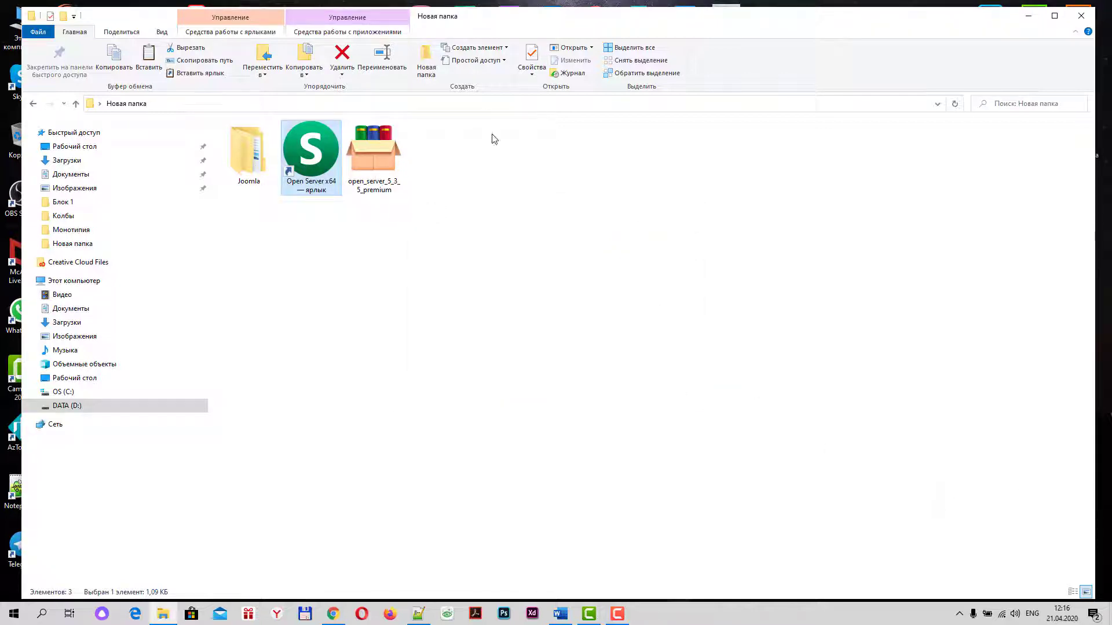
Start the local server with Запустить from the Open Server tray menu
click(959, 613)
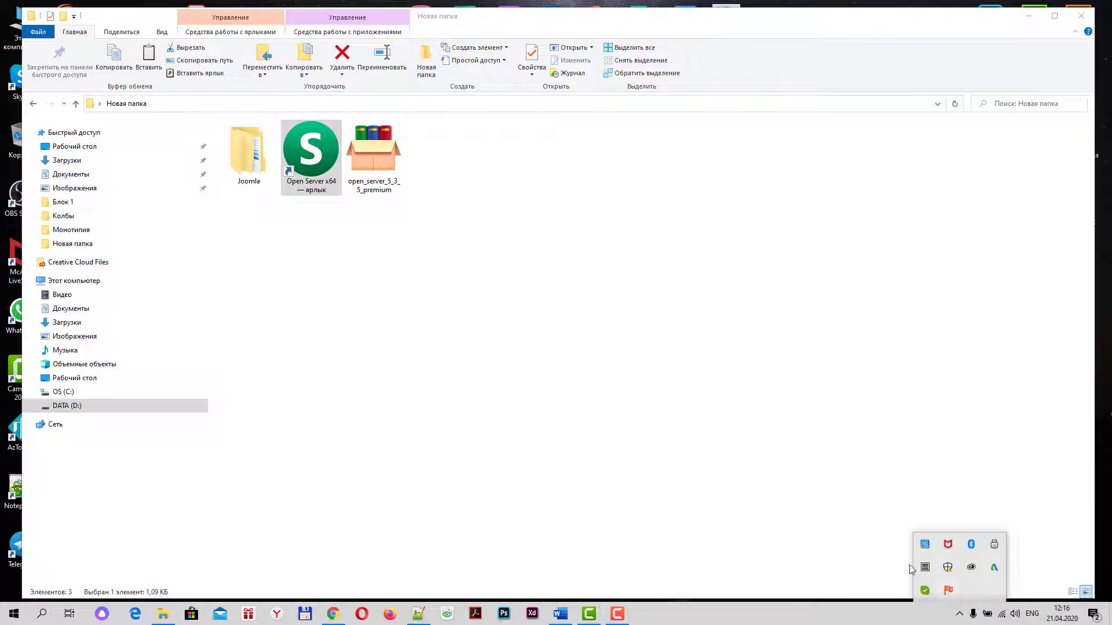
click(858, 536)
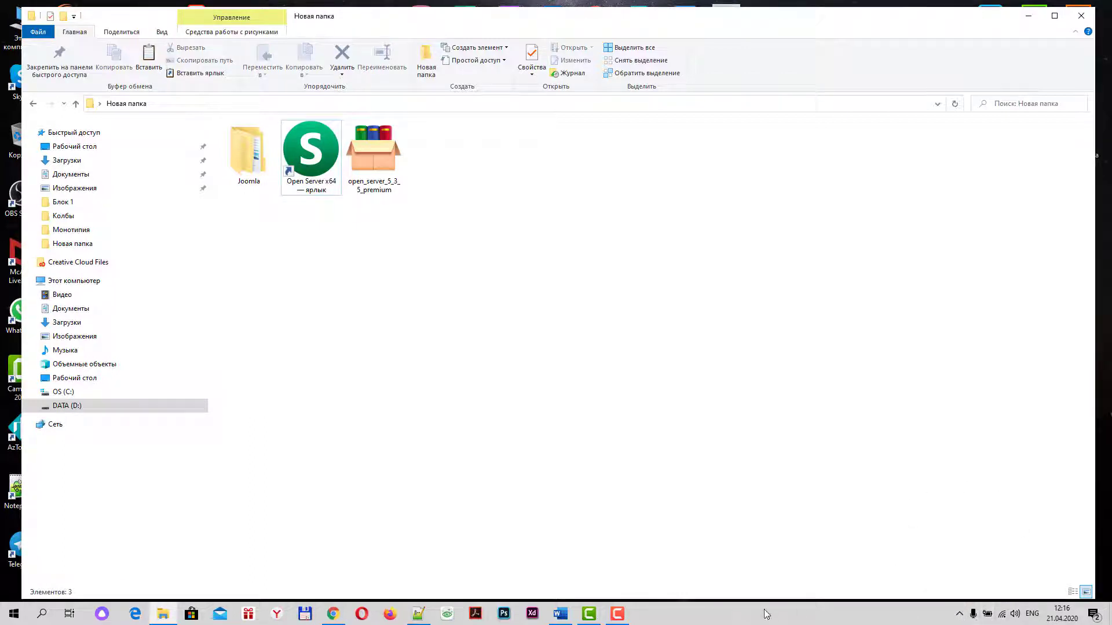
click(959, 614)
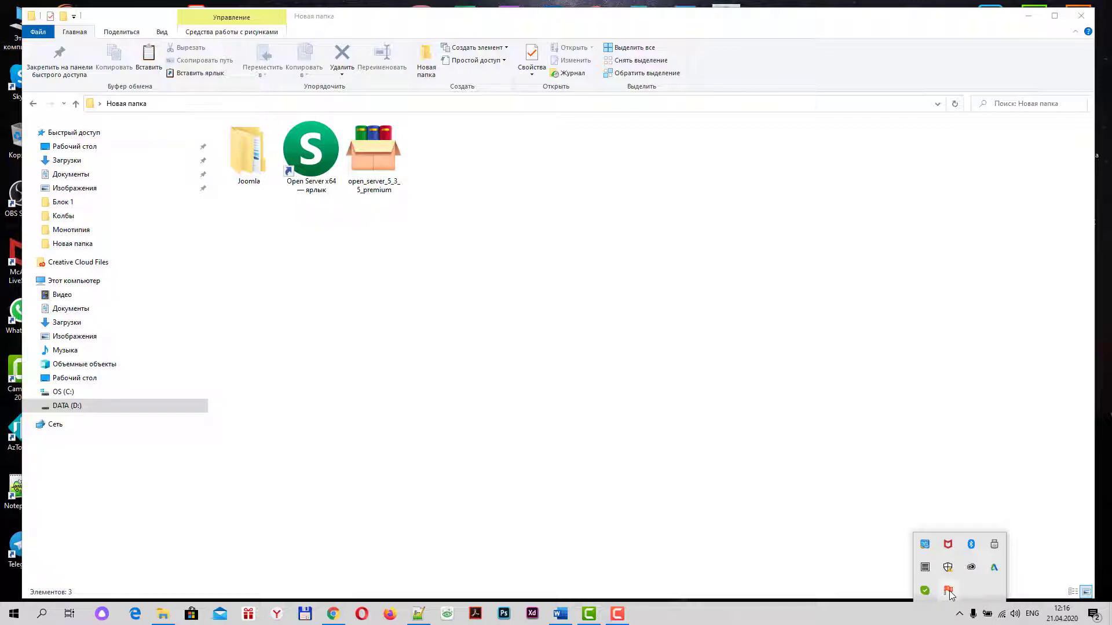
click(949, 591)
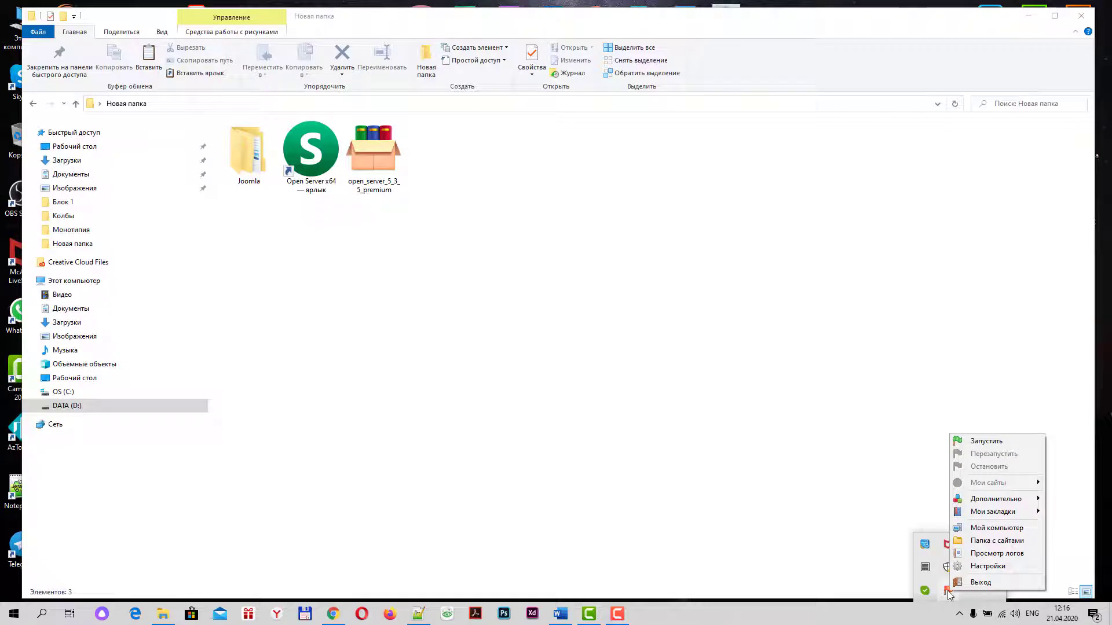
click(978, 444)
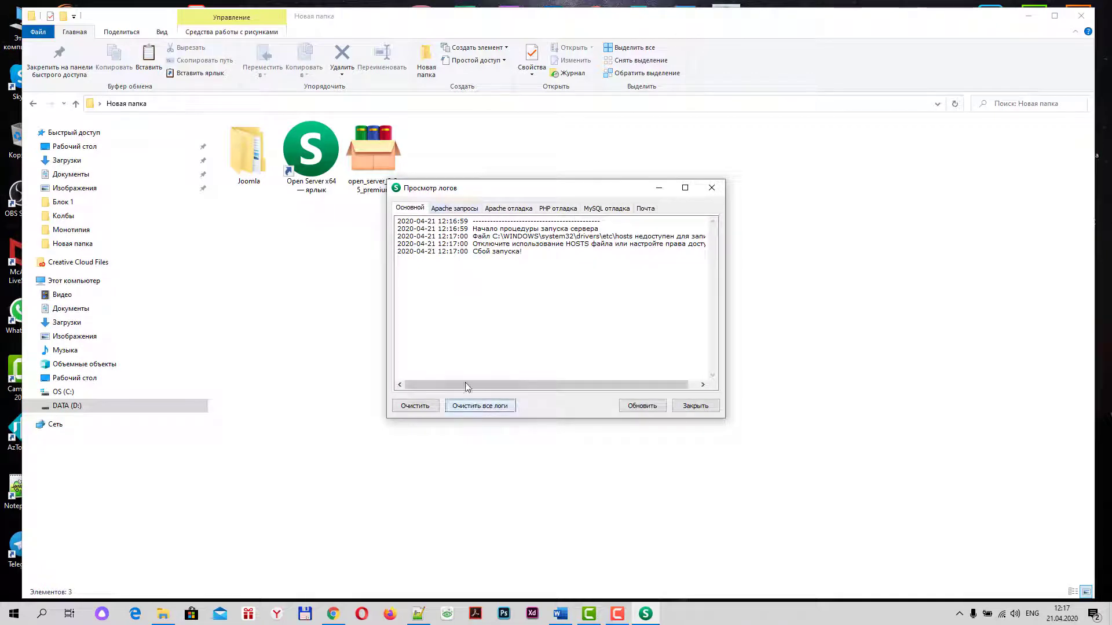
Review the startup and Apache log tabs, close the log viewer, and quit Open Server via Выход
click(454, 209)
click(508, 209)
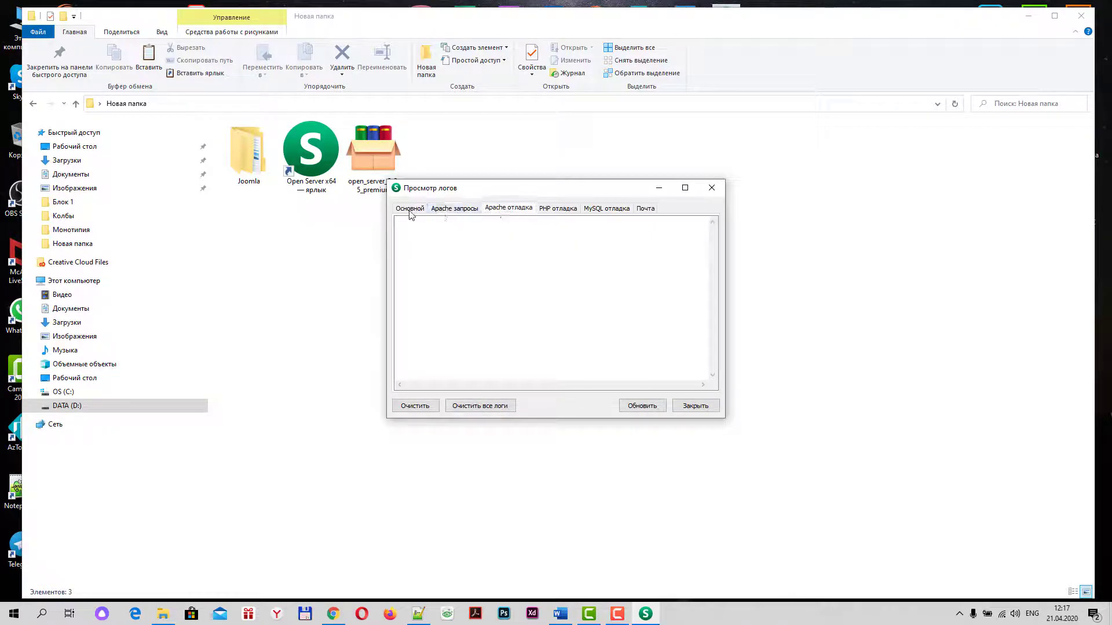
click(410, 210)
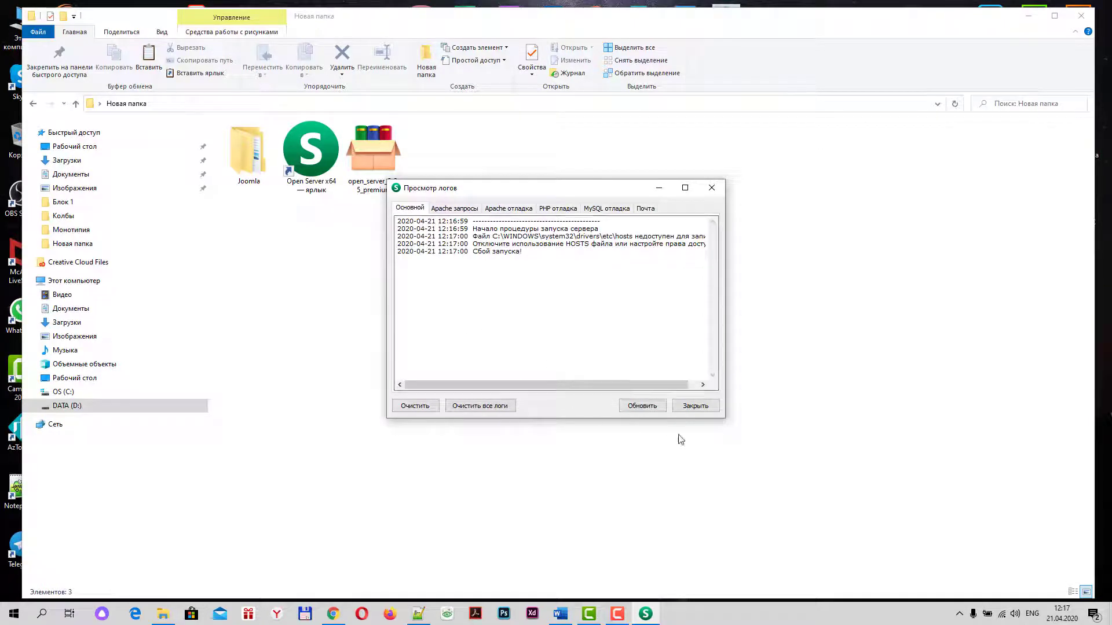
click(698, 405)
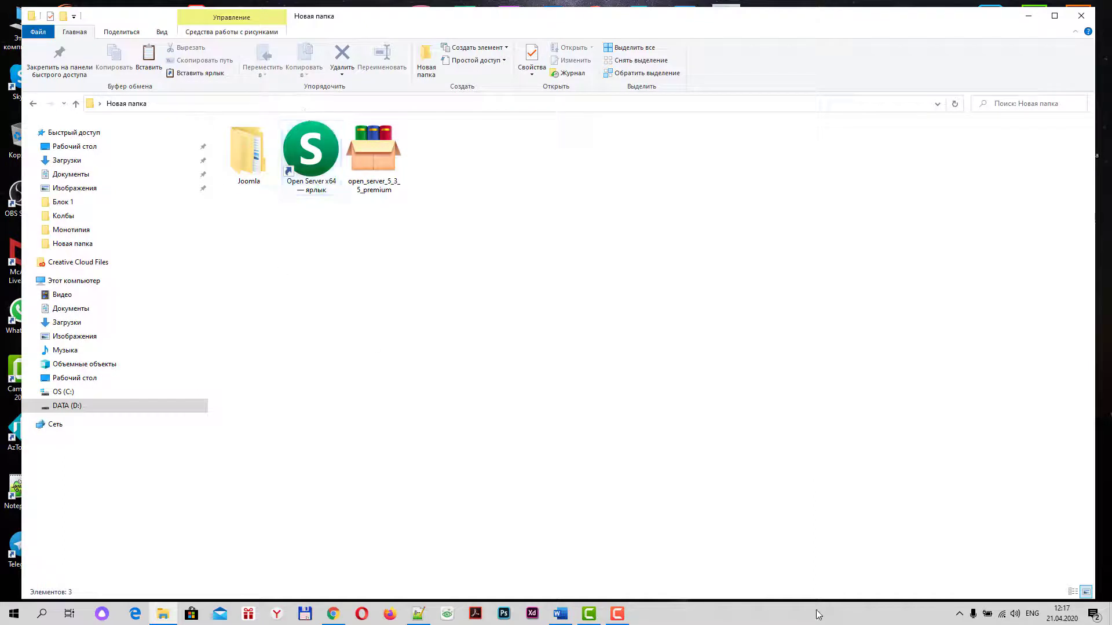
click(959, 614)
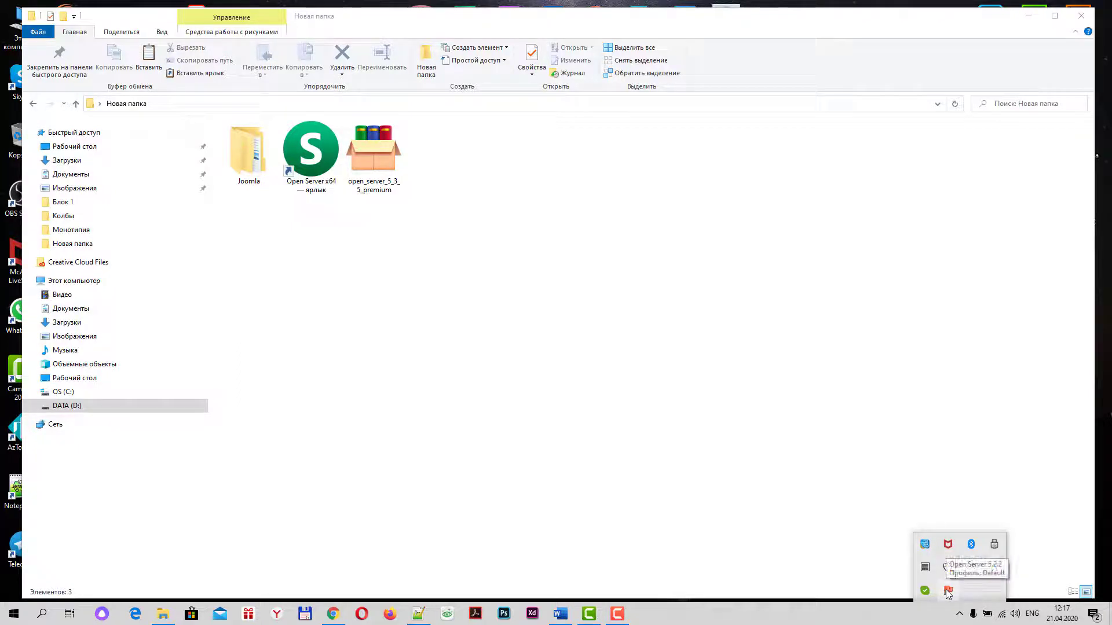
click(947, 591)
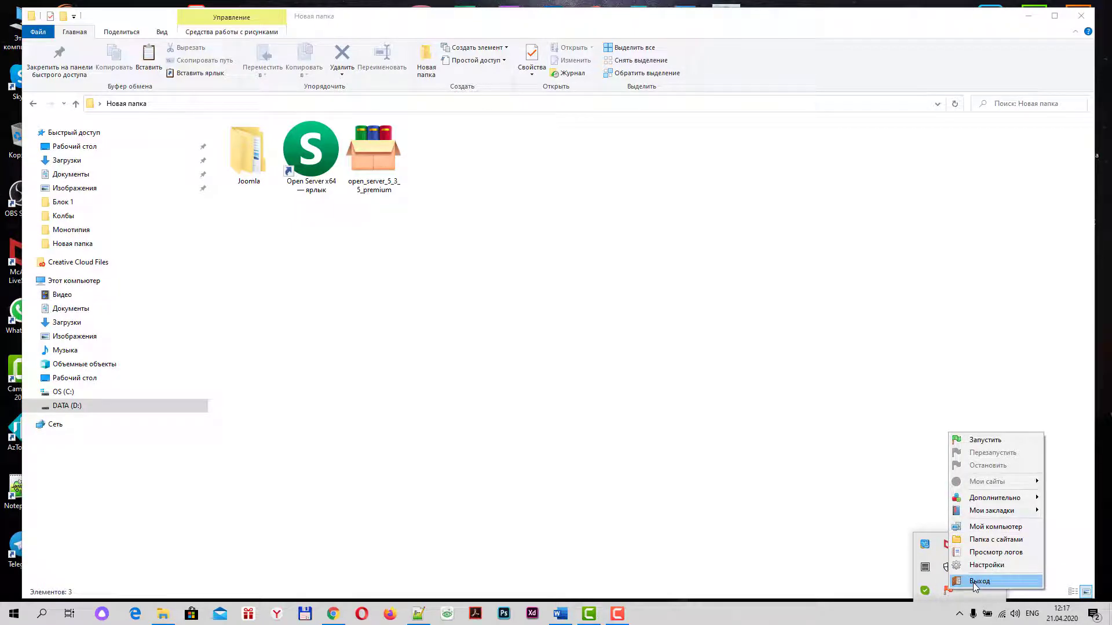
click(974, 583)
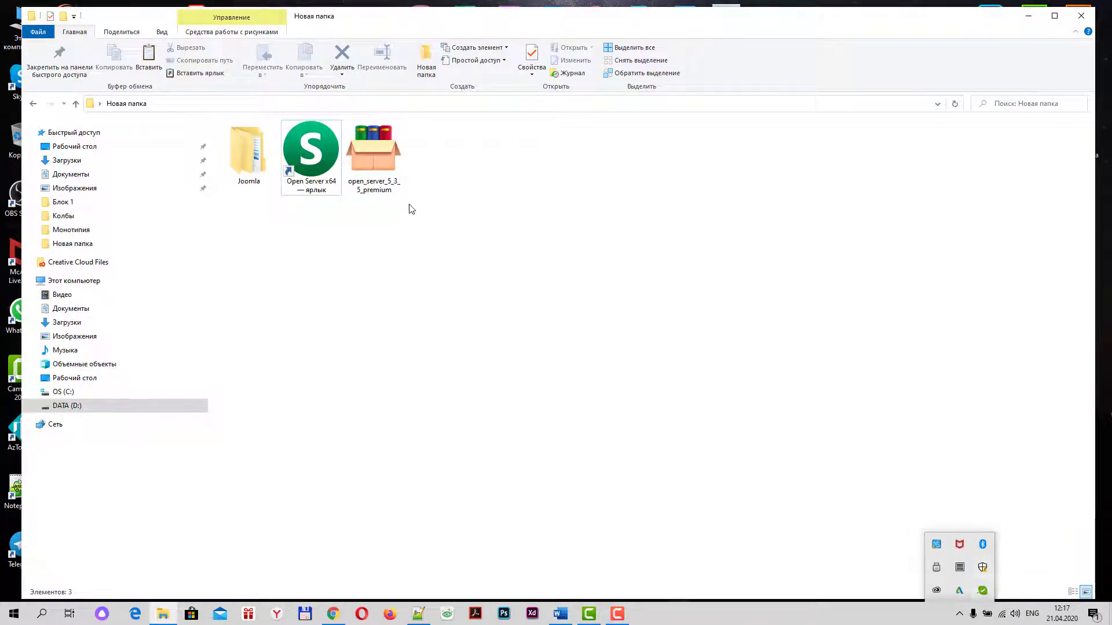
Relaunch the Open Server x64 shortcut as administrator, dismiss the update notice, and start the server from the tray
right_click(315, 164)
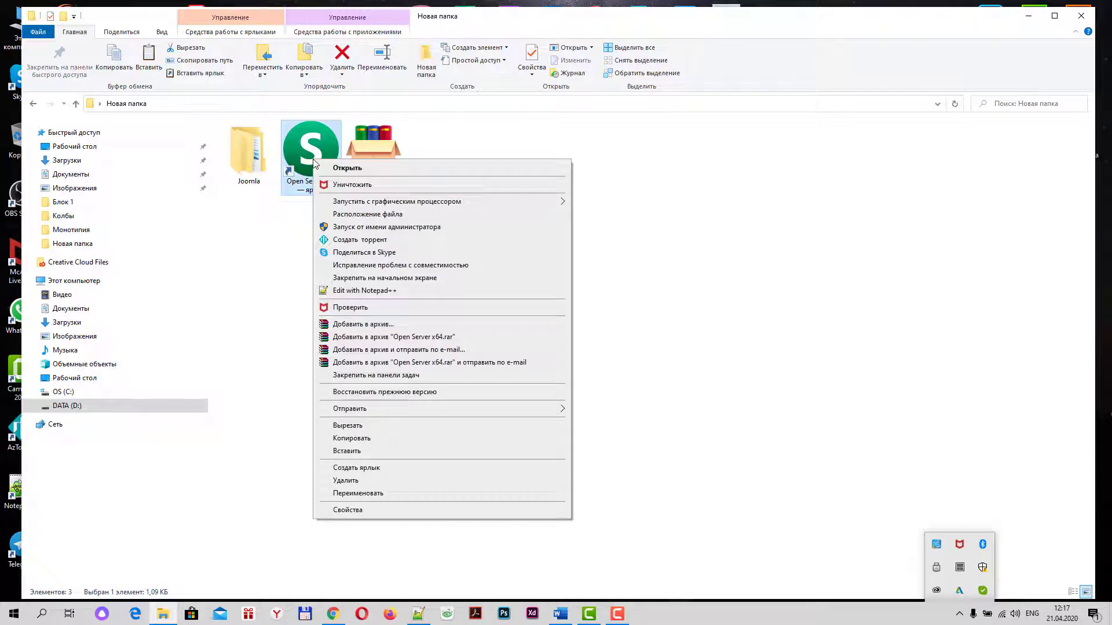
click(413, 228)
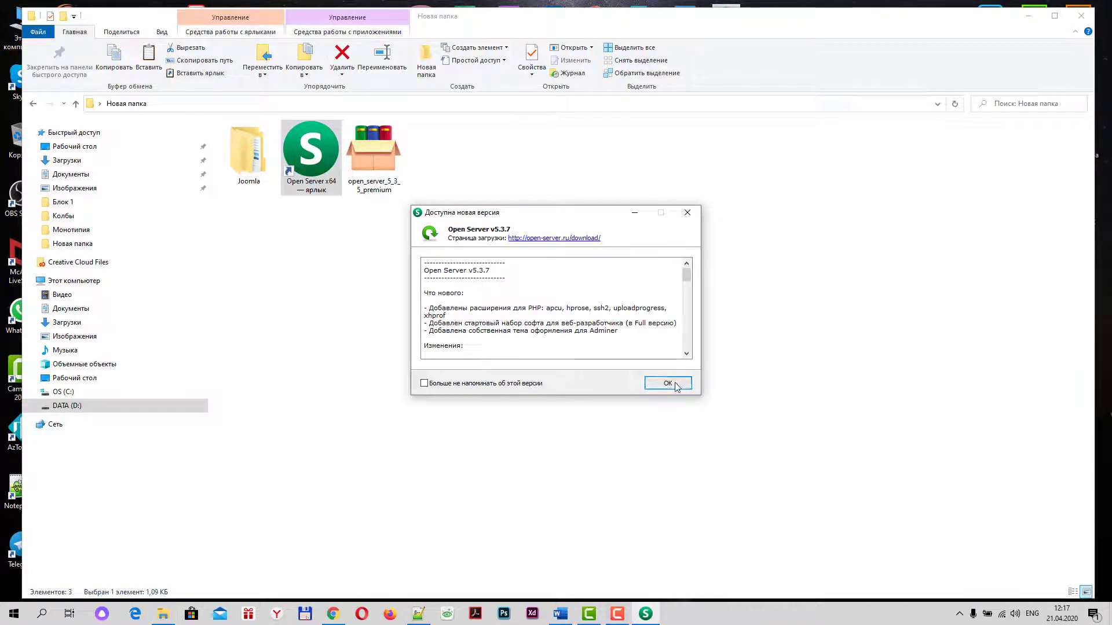
click(668, 384)
click(961, 617)
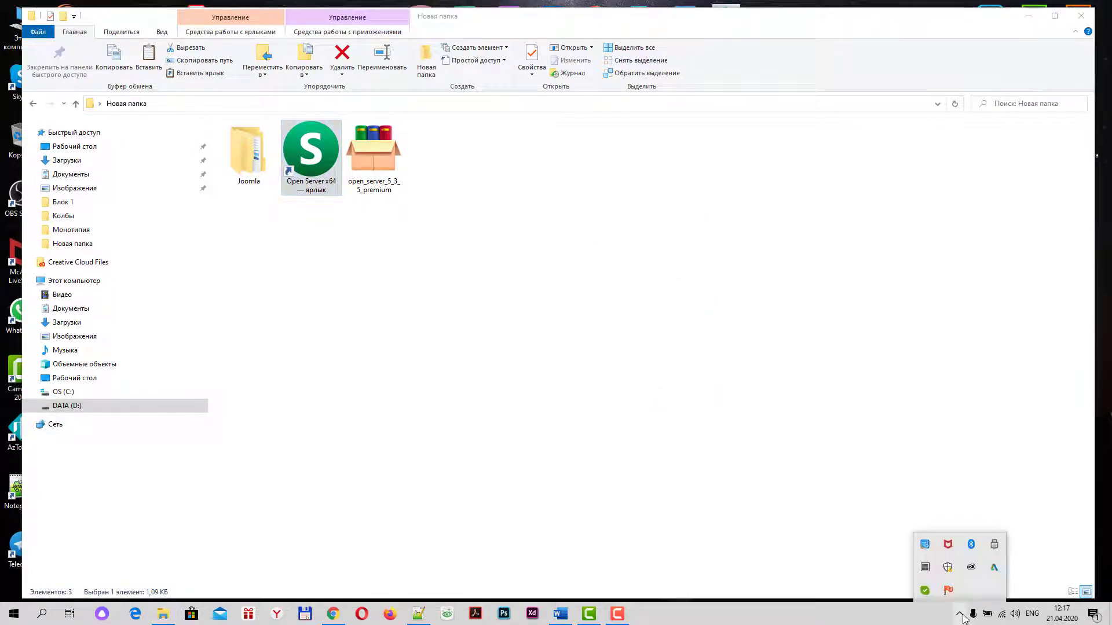
click(948, 591)
click(983, 445)
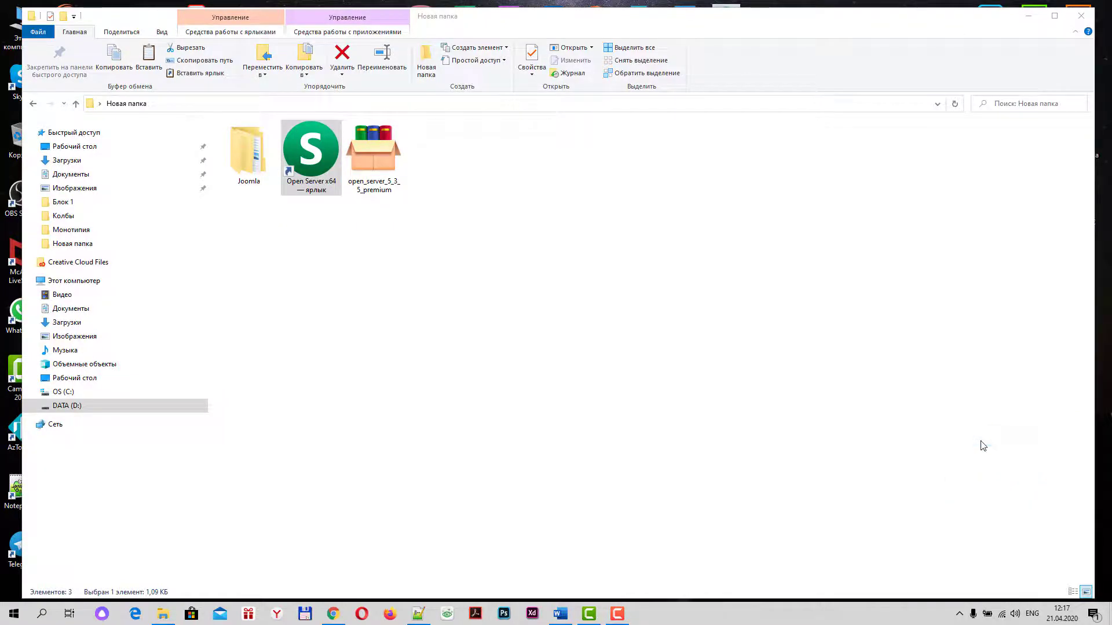
click(960, 615)
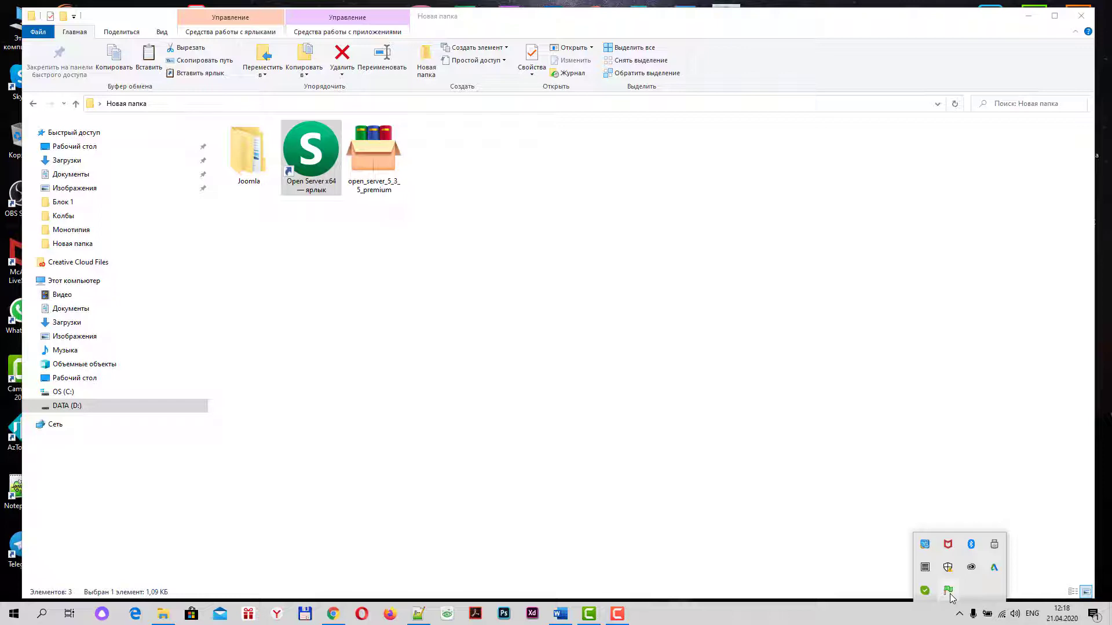
Open localhost via Мои сайты and confirm Chrome shows 'Open Server Panel работает :-)'
click(949, 596)
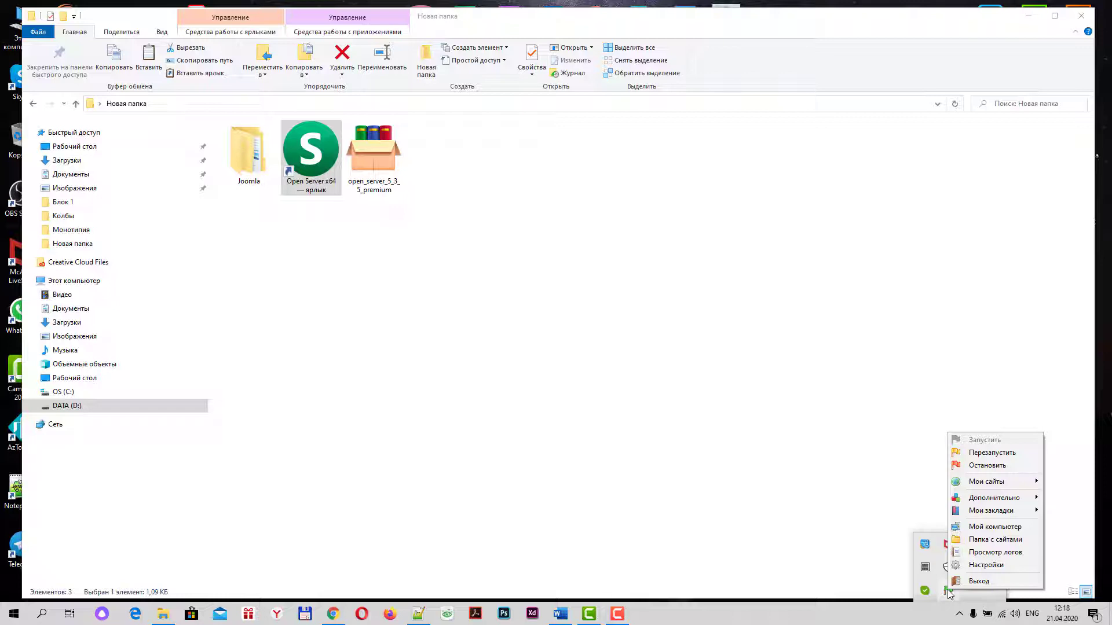
mouse_move(995, 486)
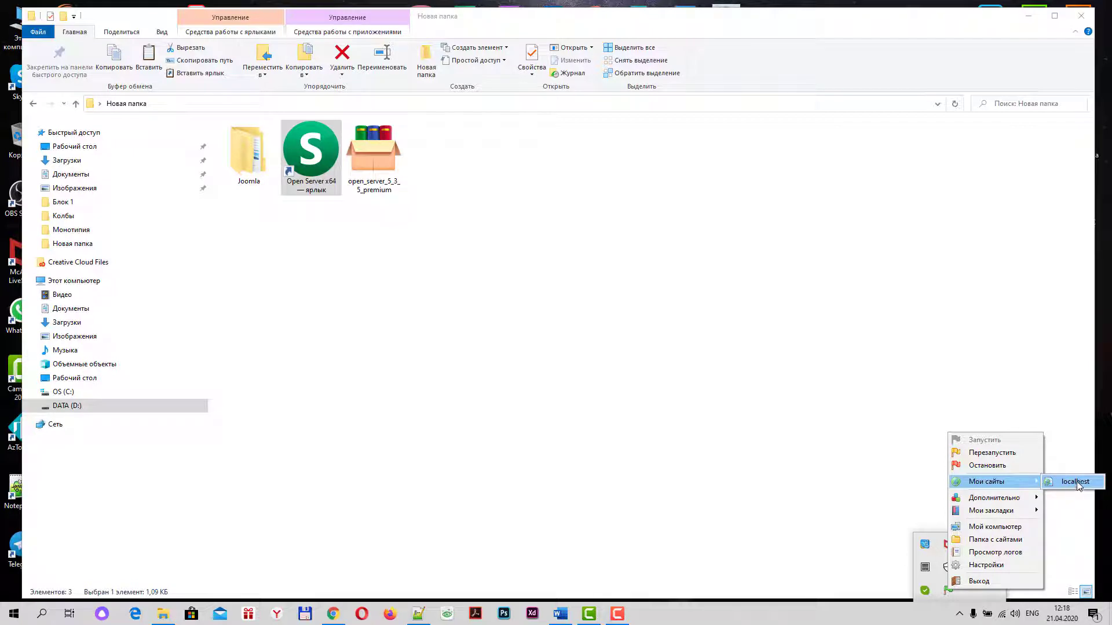
click(1074, 481)
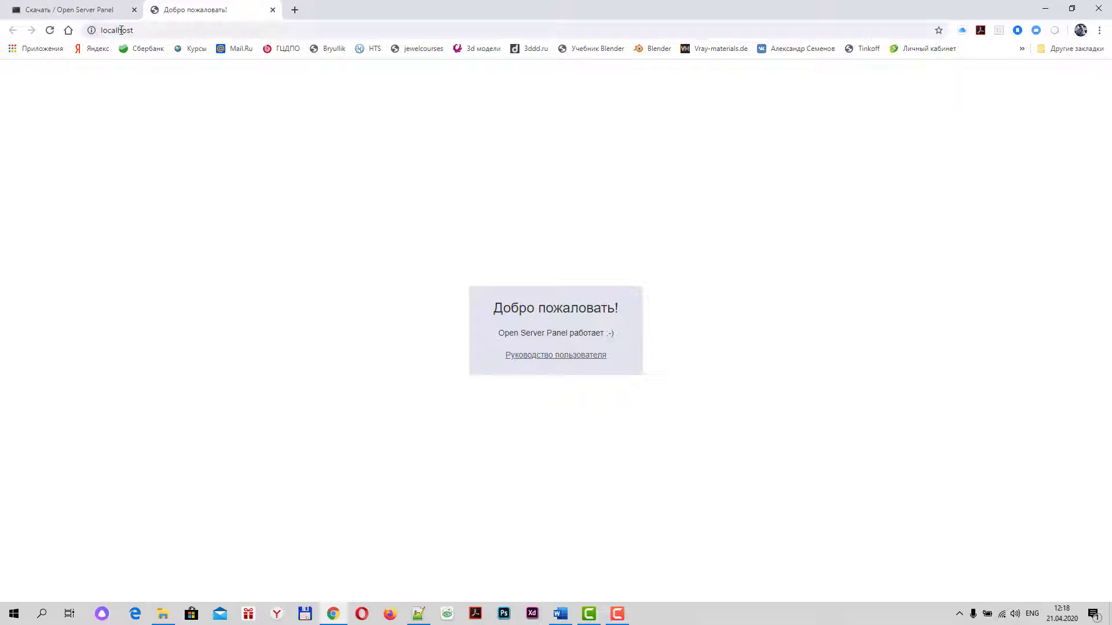
click(157, 33)
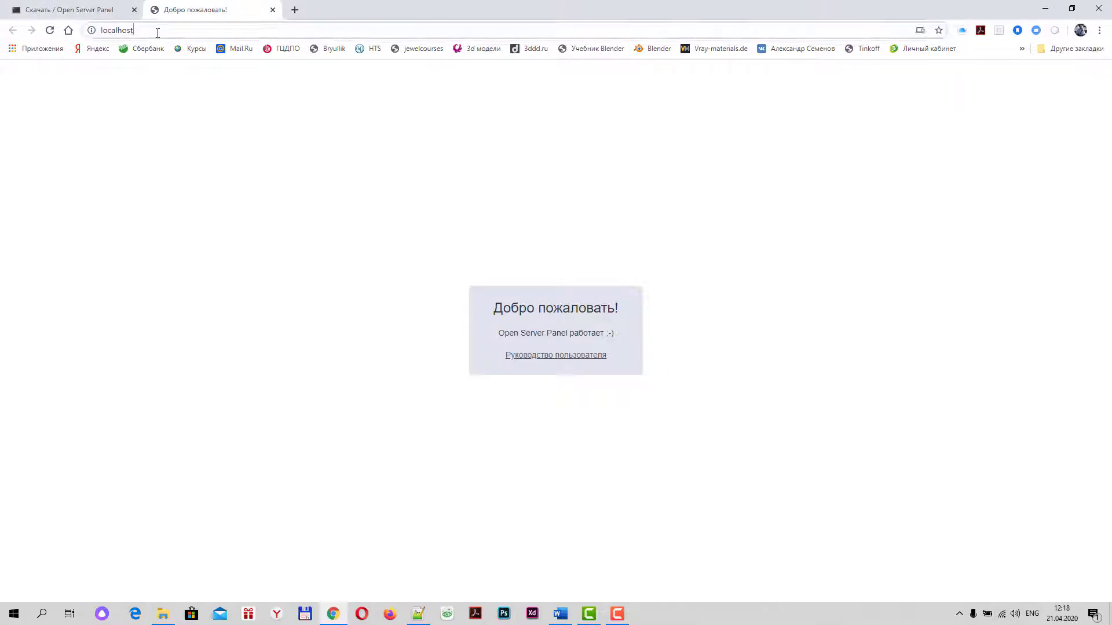
click(159, 31)
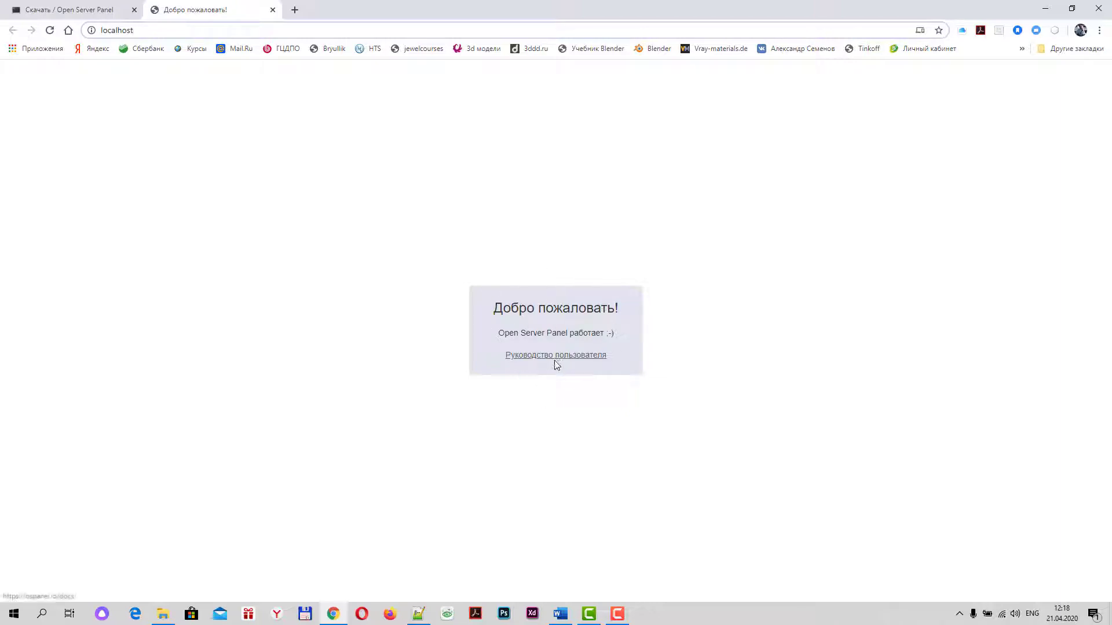
click(959, 614)
click(948, 591)
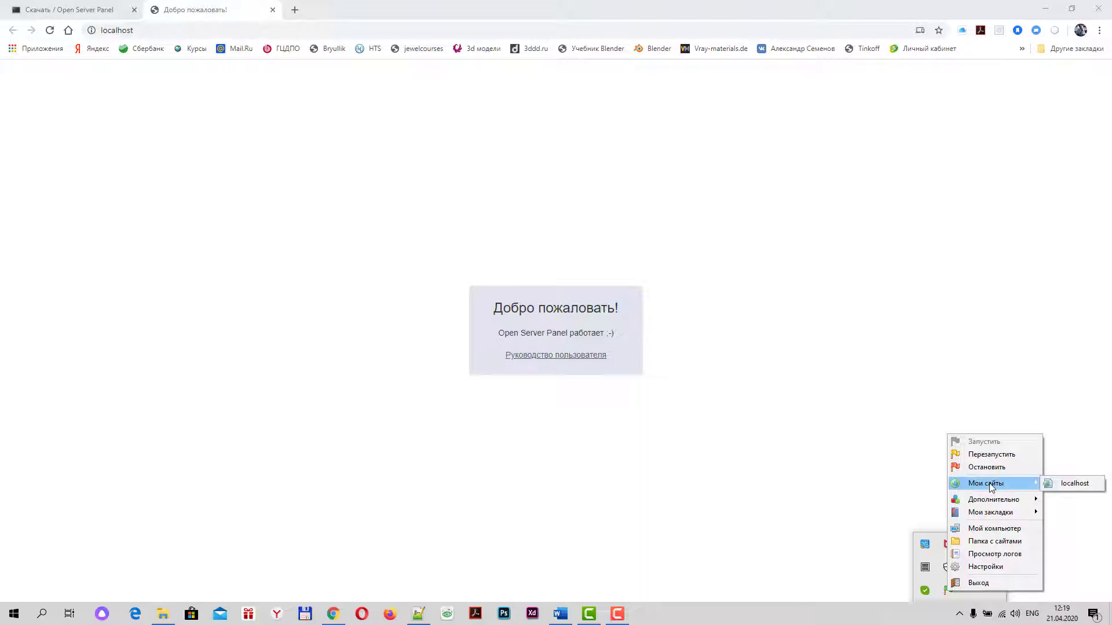
Open the sites folder D:\ospanel\domains and add a new folder named msk beside localhost
click(985, 544)
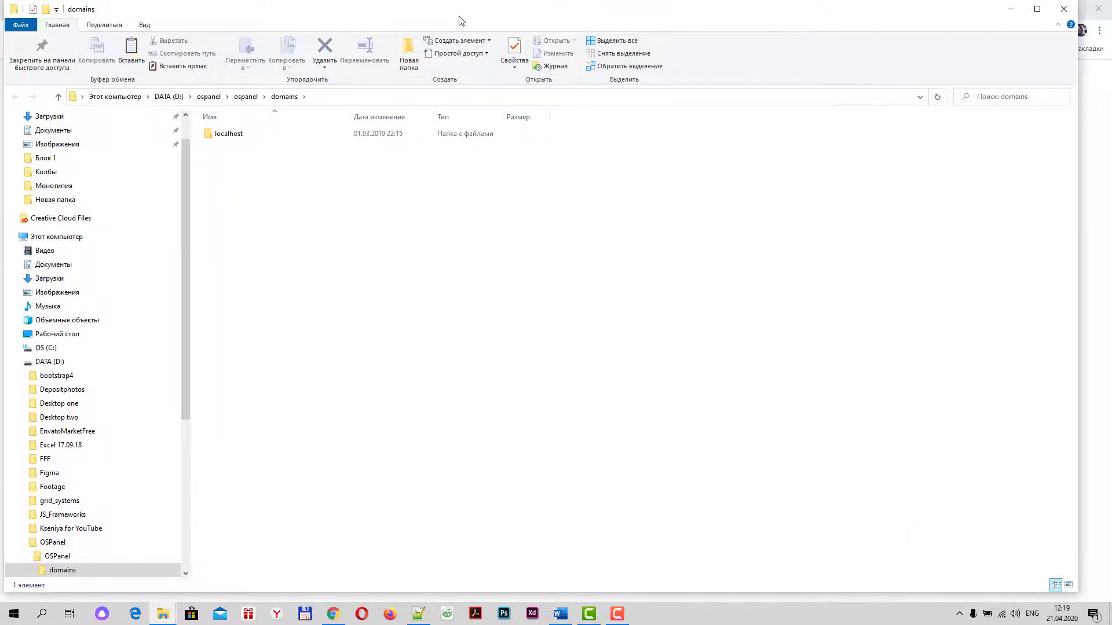
drag(462, 16, 473, 22)
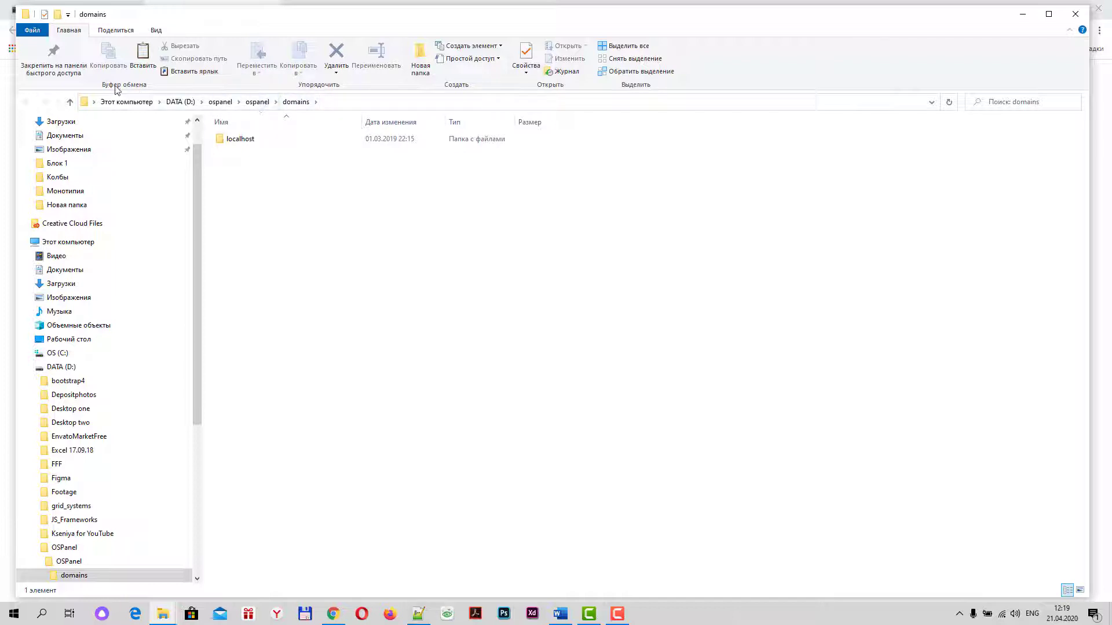
right_click(245, 201)
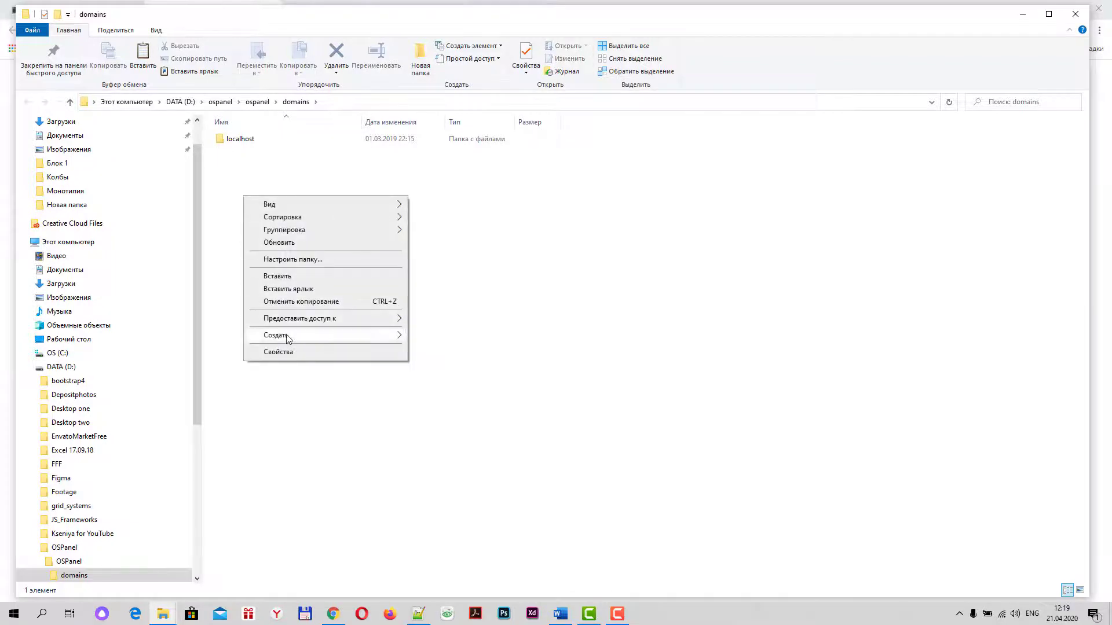
mouse_move(291, 339)
click(455, 341)
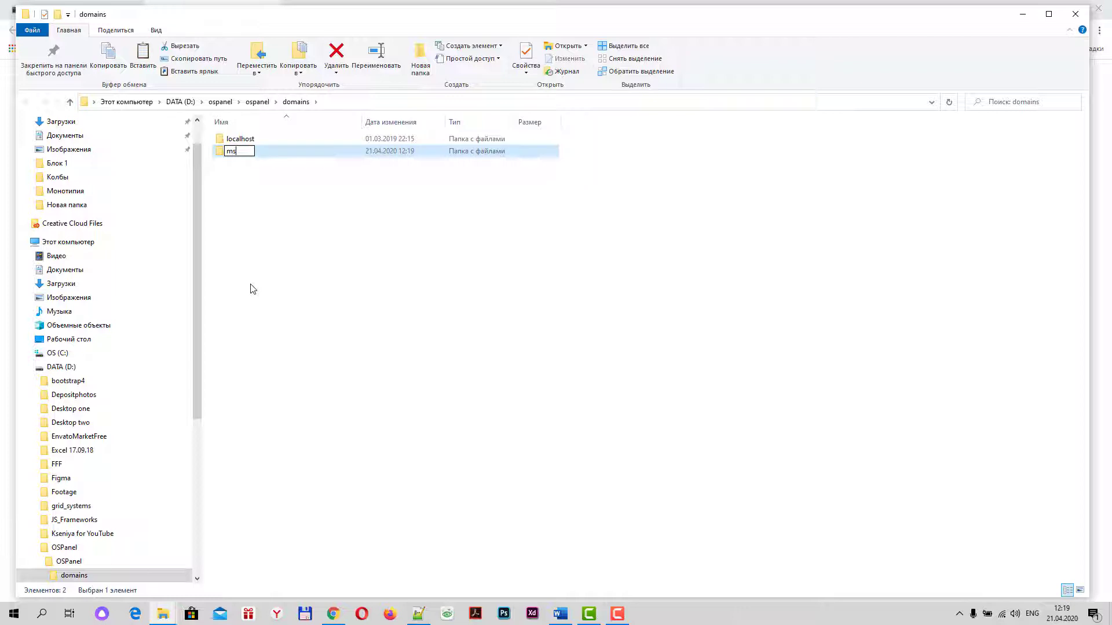
text(k)
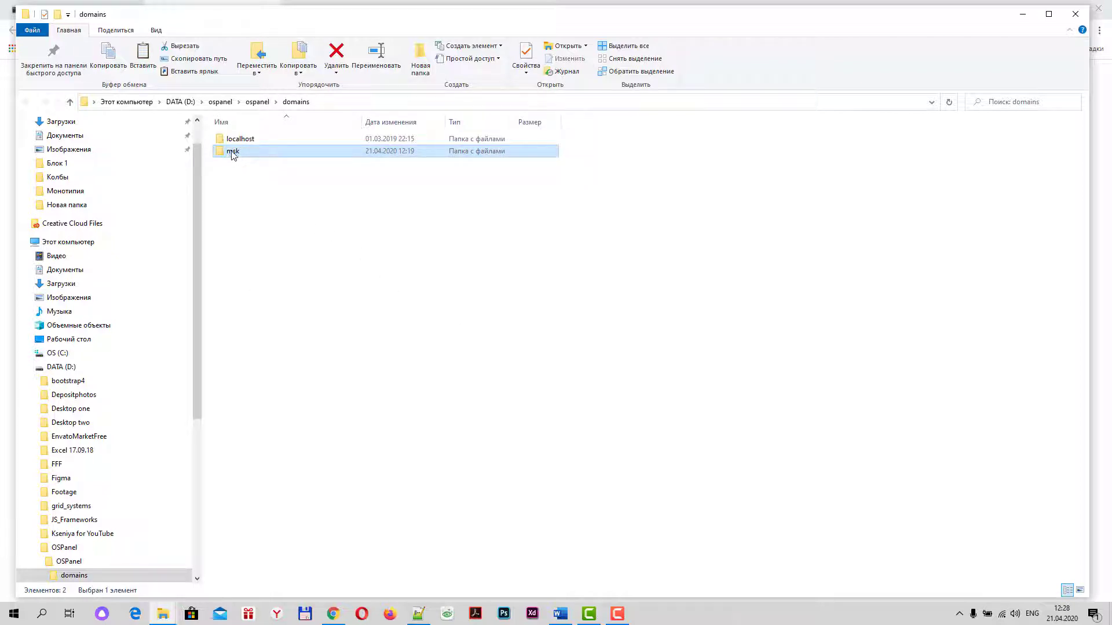
Restart the Open Server server from the tray menu so it picks up msk
mouse_move(234, 160)
click(960, 614)
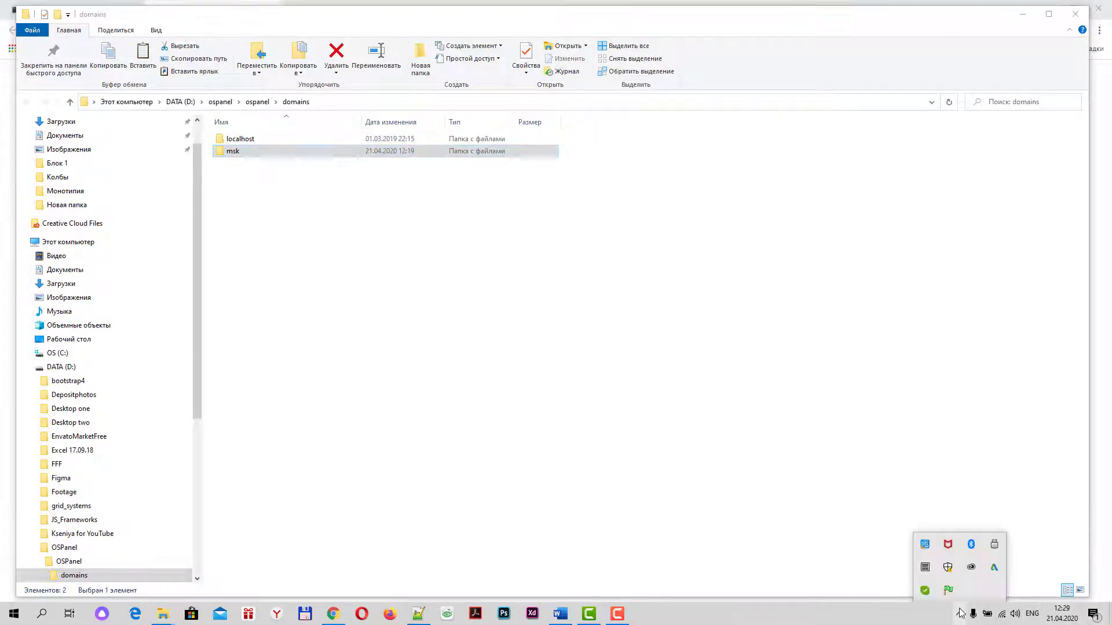
click(947, 590)
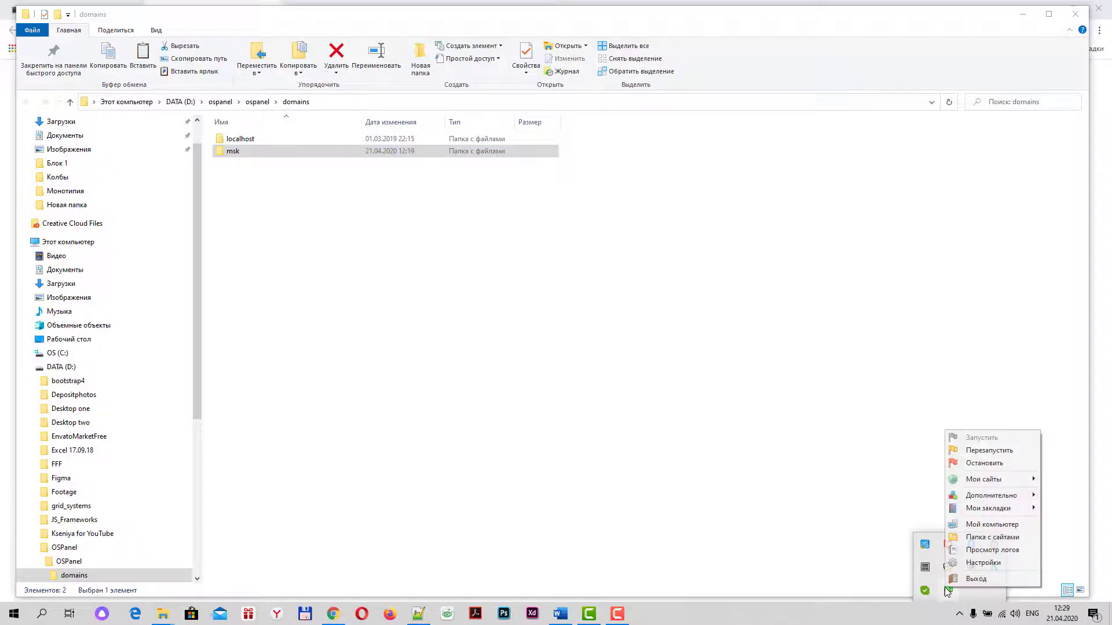
click(986, 452)
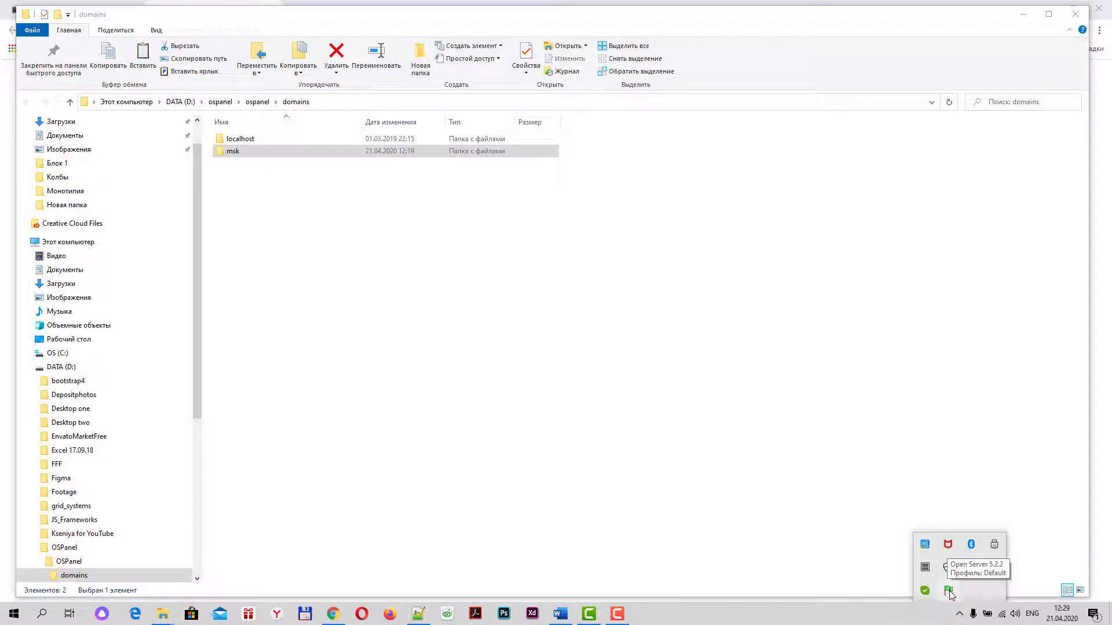
Open msk through Мои сайты in Chrome, showing the empty 'Index of /' listing
click(948, 590)
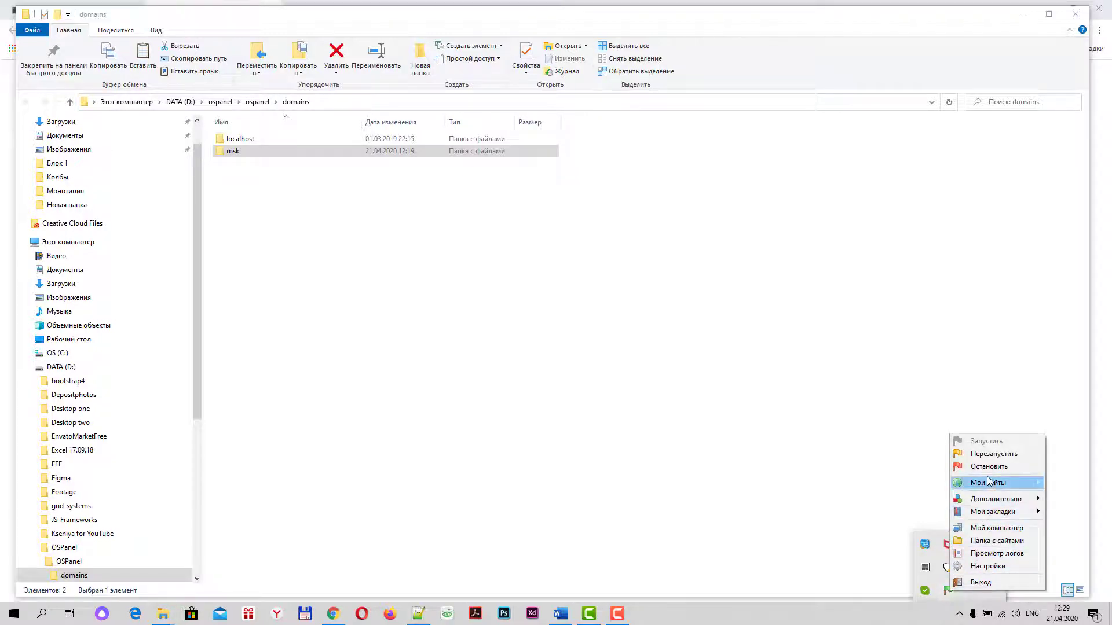
mouse_move(987, 488)
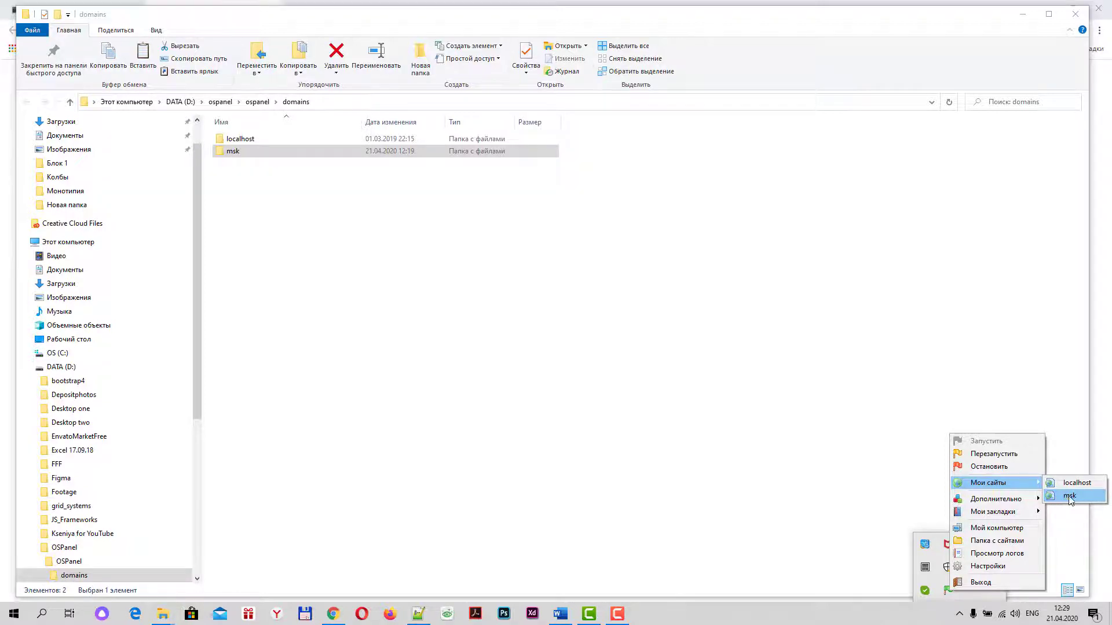
click(1068, 498)
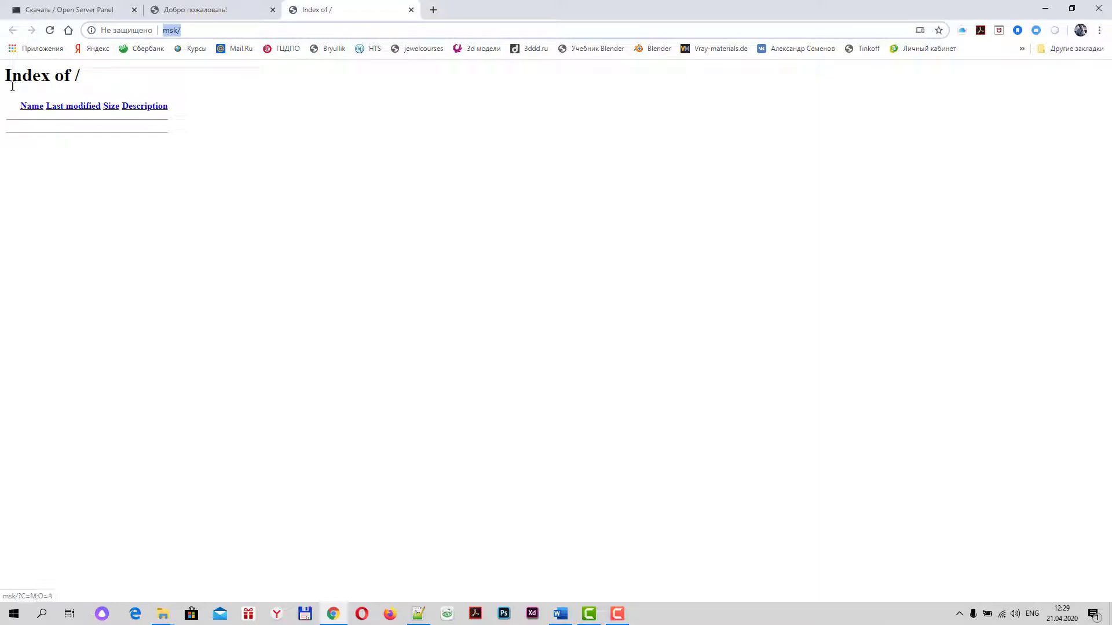
drag(8, 77, 75, 75)
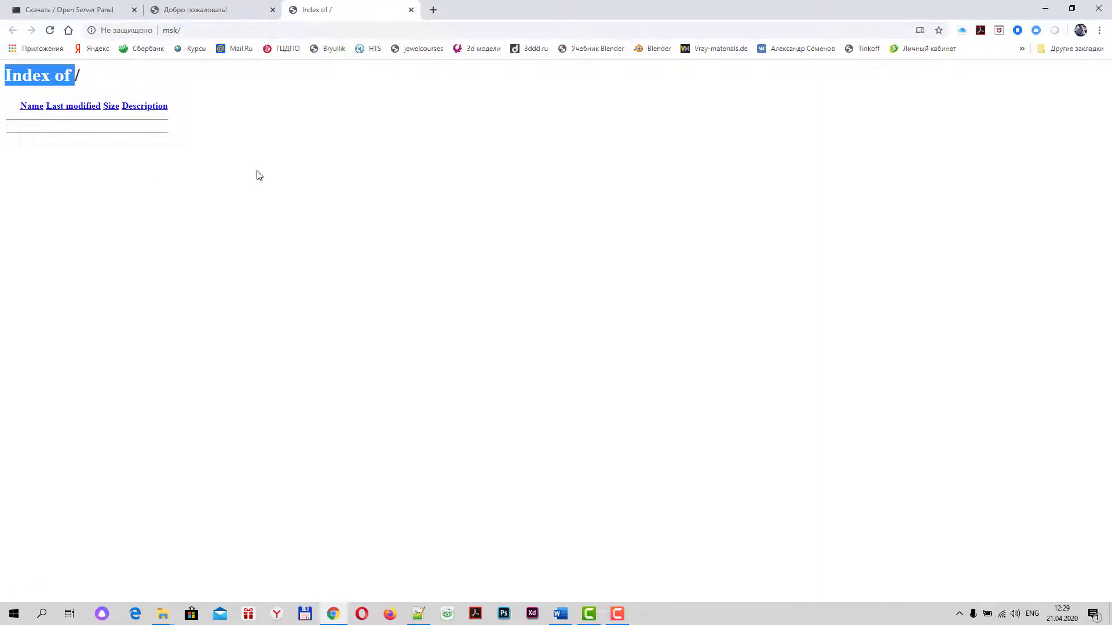
click(237, 164)
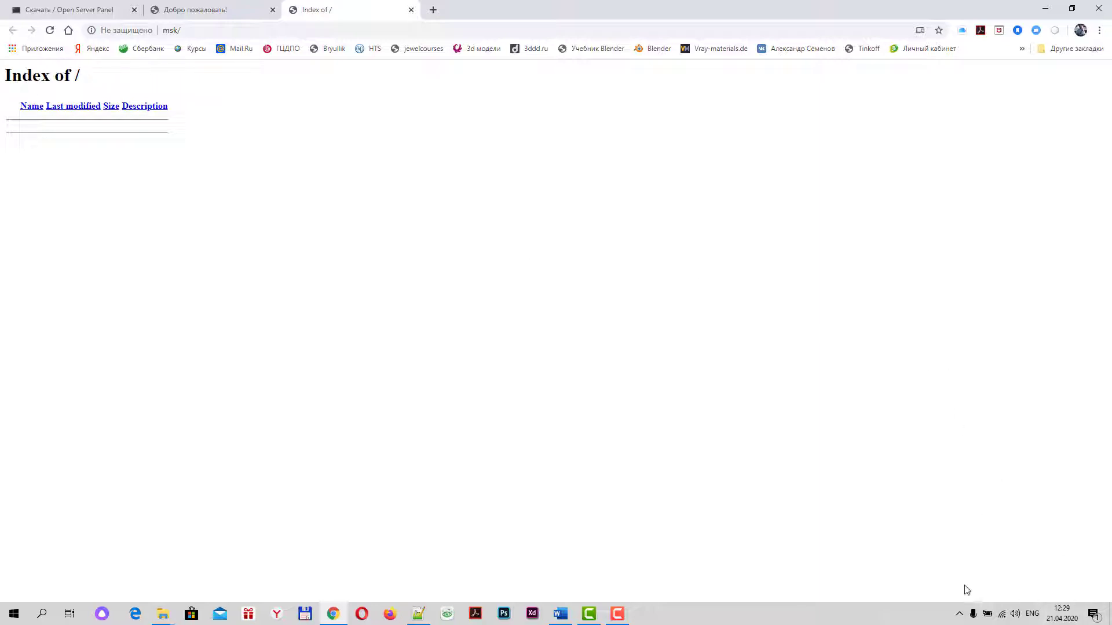
click(960, 615)
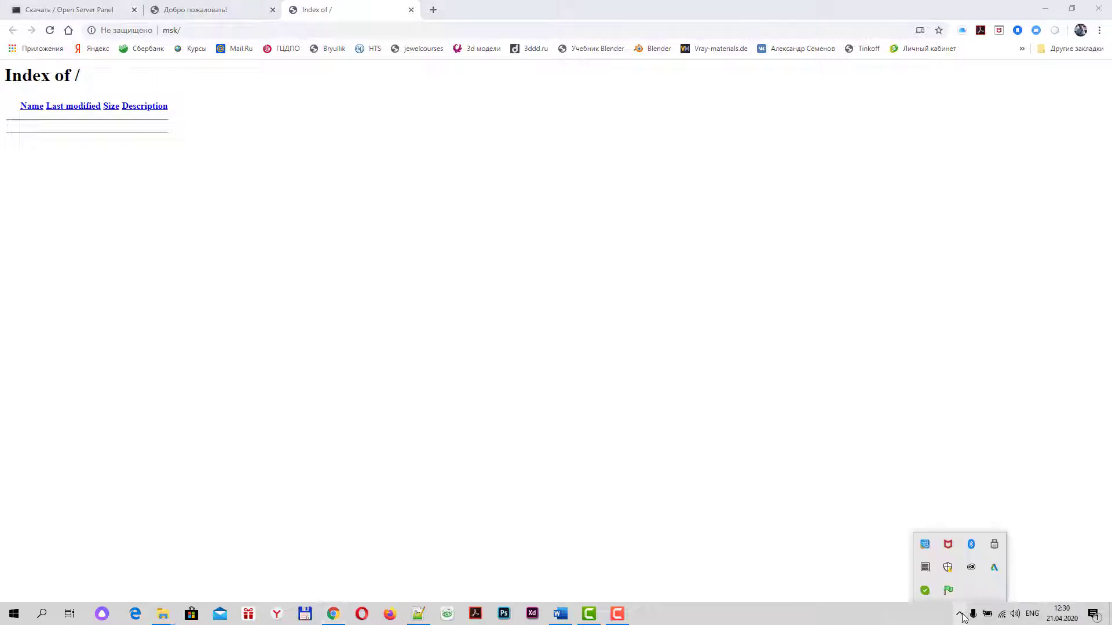
Launch phpMyAdmin from Open Server's Дополнительно menu and log in as root with an empty password
click(949, 590)
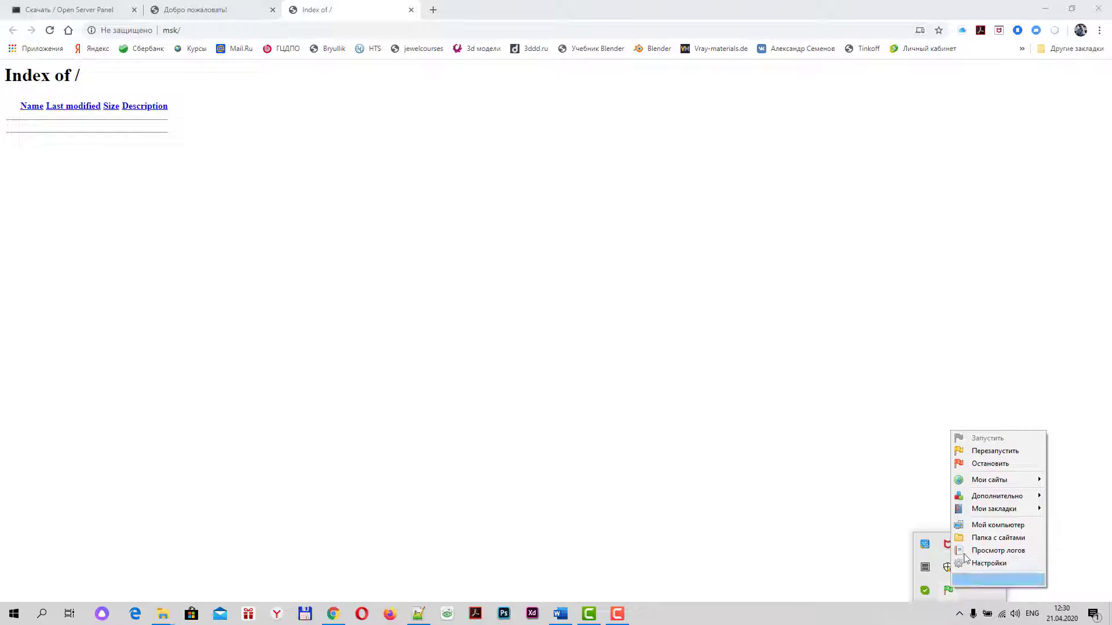
click(986, 499)
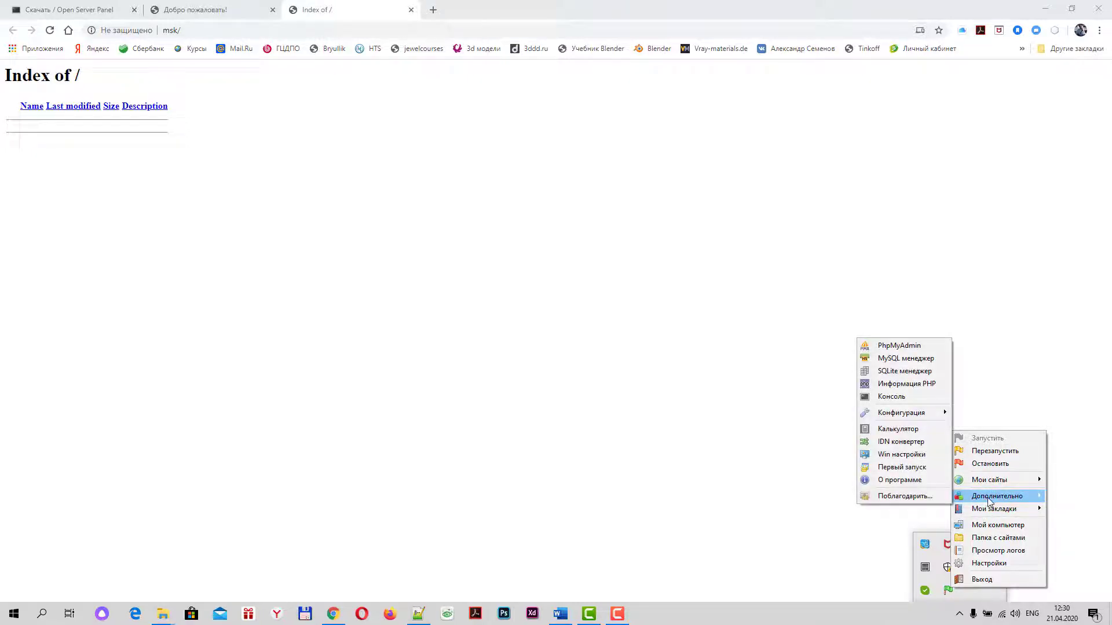
click(884, 346)
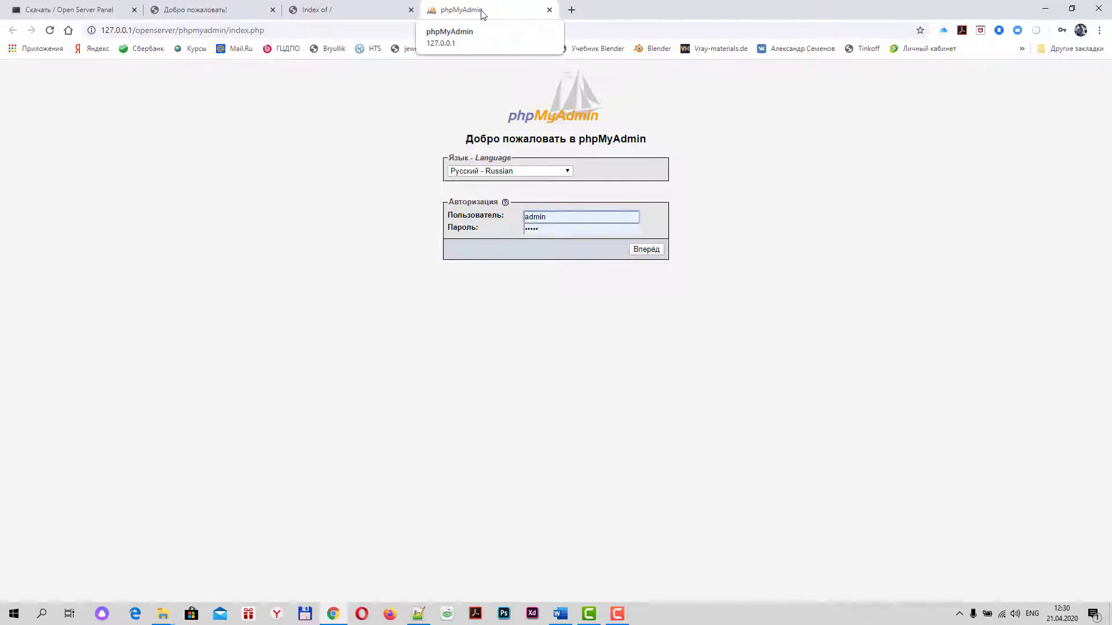
double_click(550, 218)
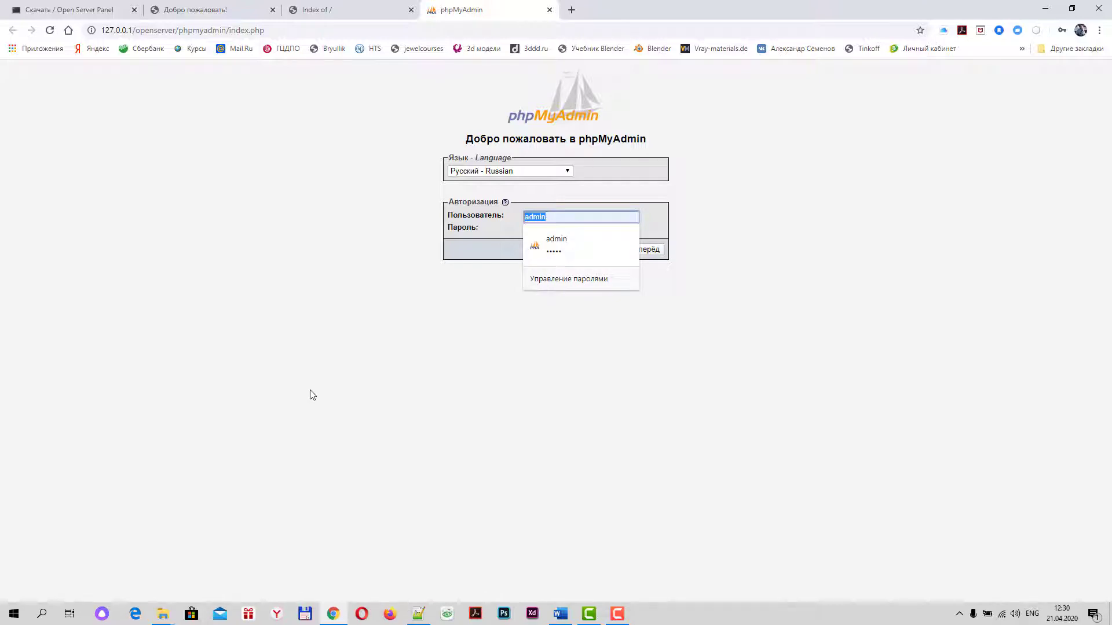
text(root)
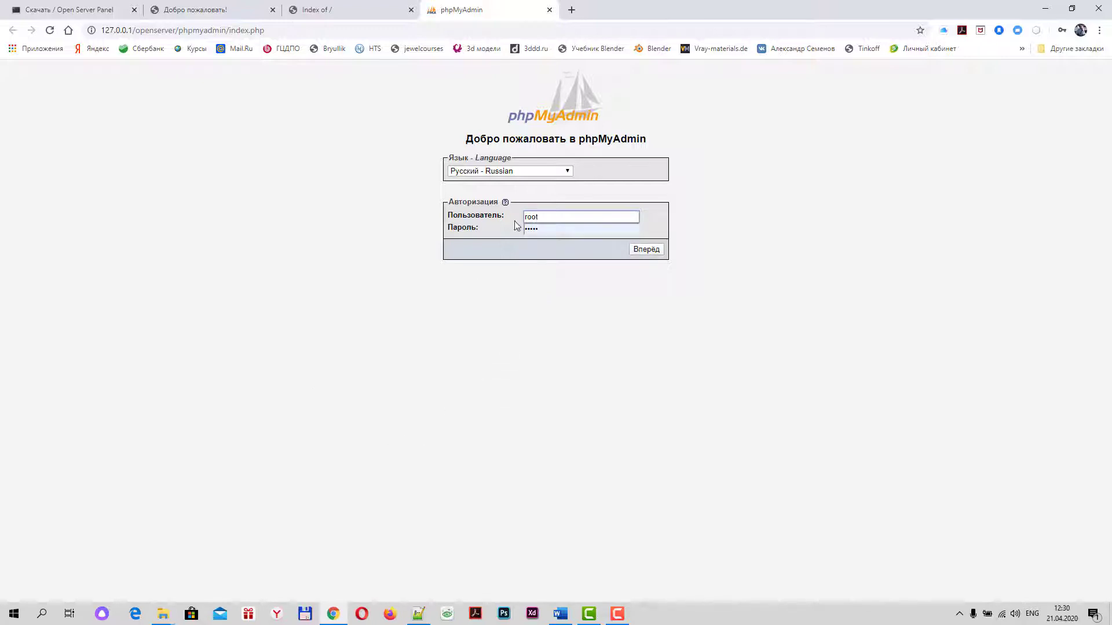
click(537, 229)
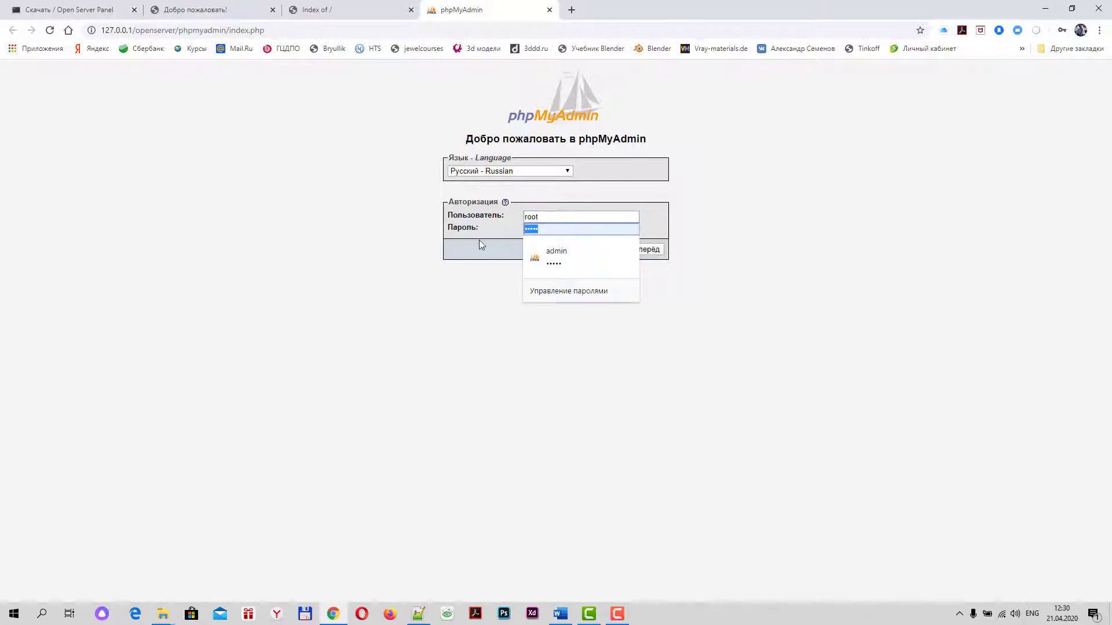
key(BackSpace)
click(425, 386)
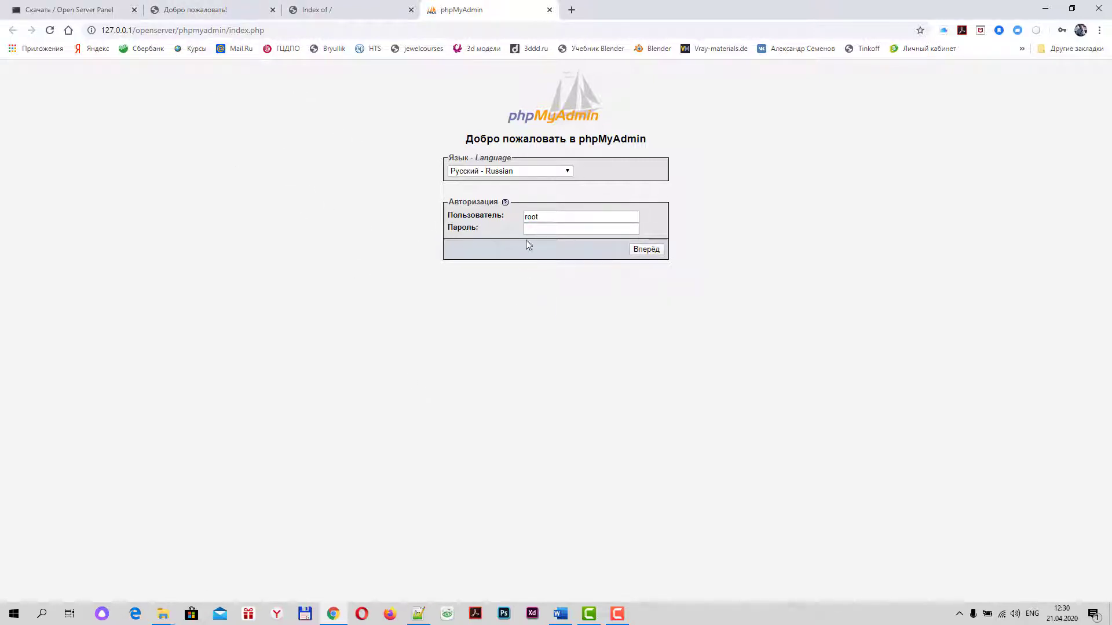
click(648, 249)
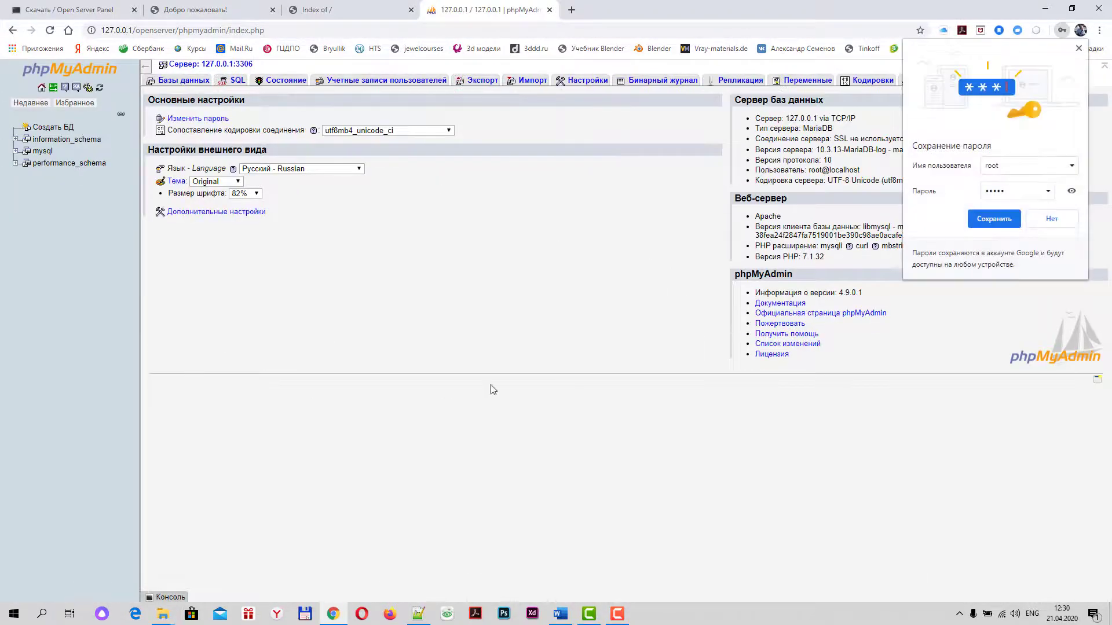
On the Databases tab, create a database named msk with utf8_general_ci collation
click(1045, 223)
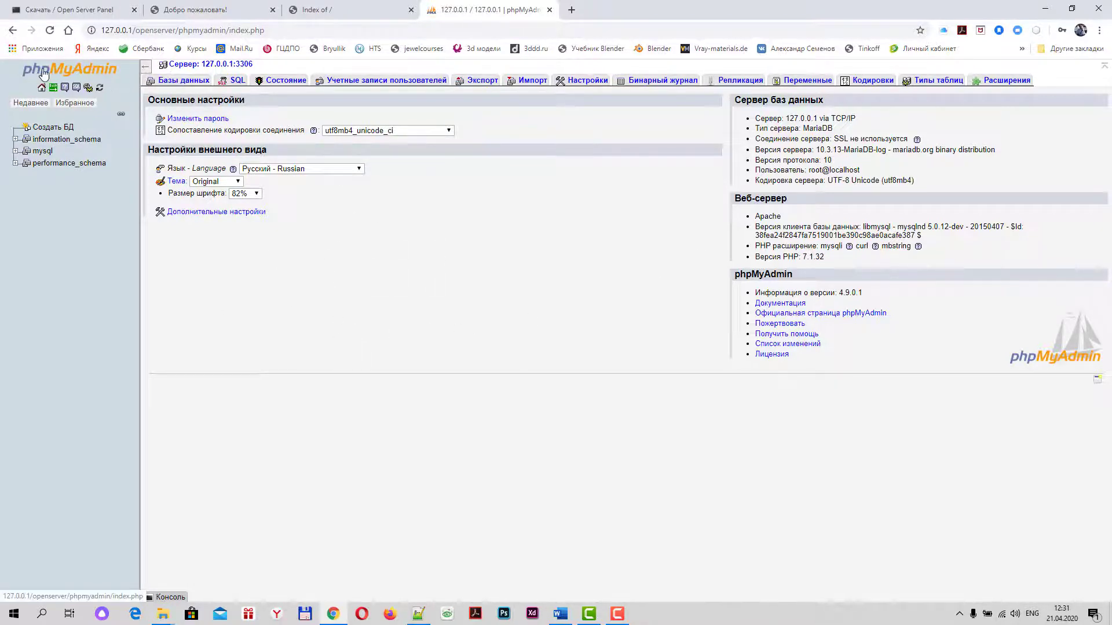
click(179, 82)
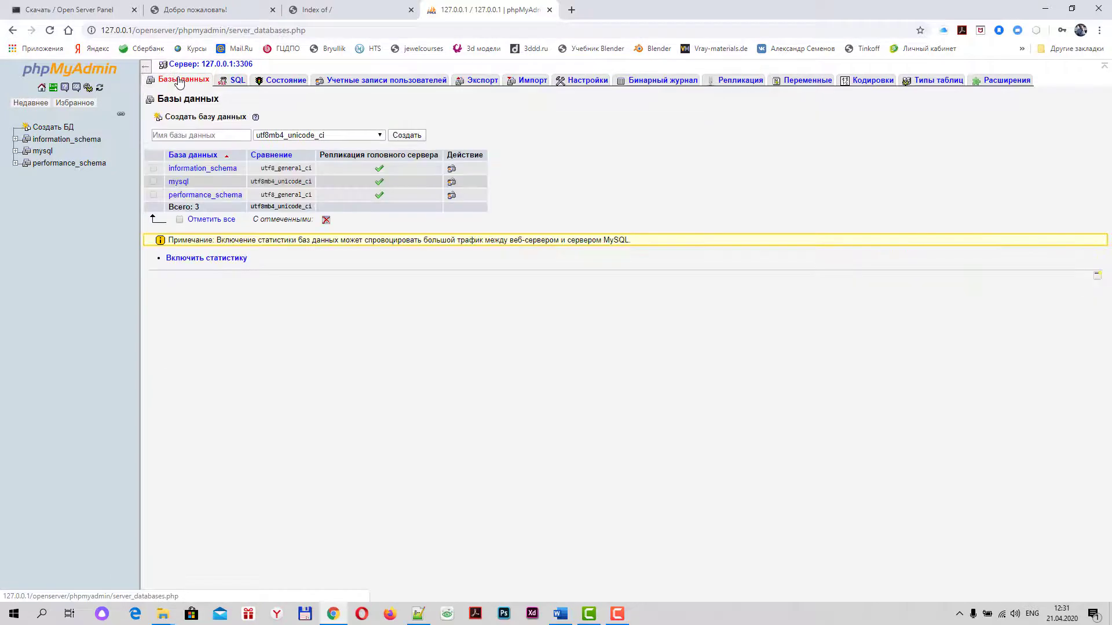
click(165, 136)
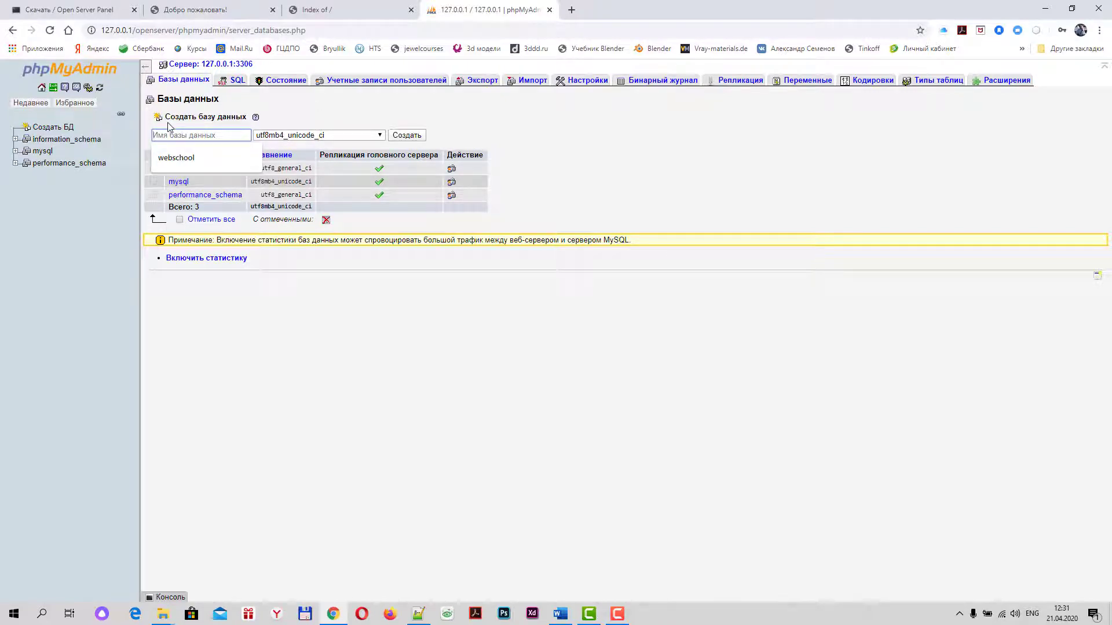
text(ms)
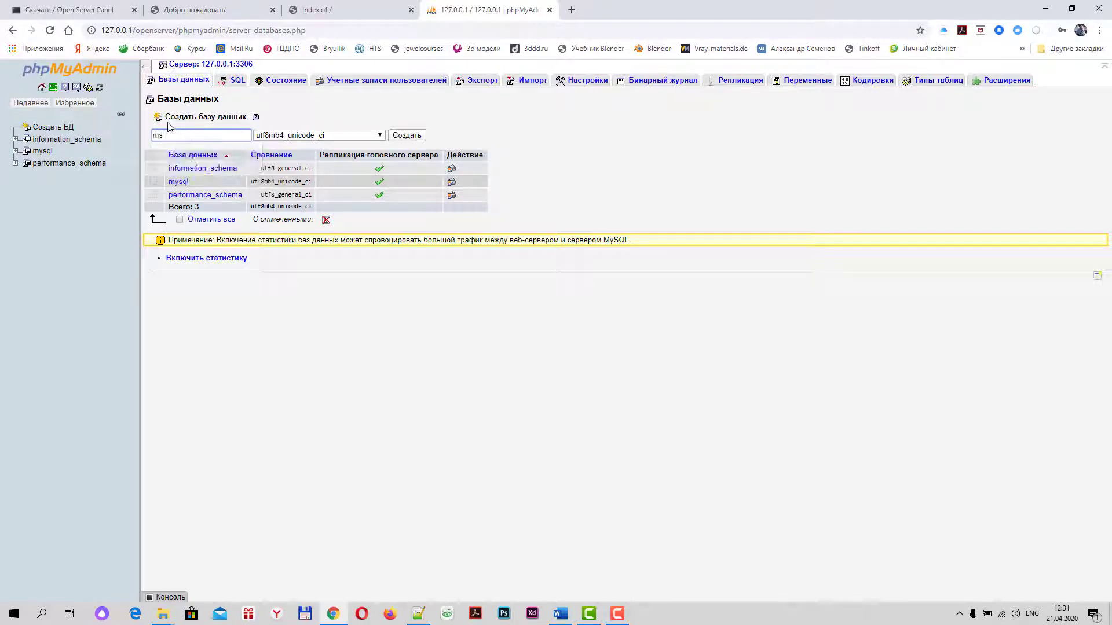
text(k)
click(379, 139)
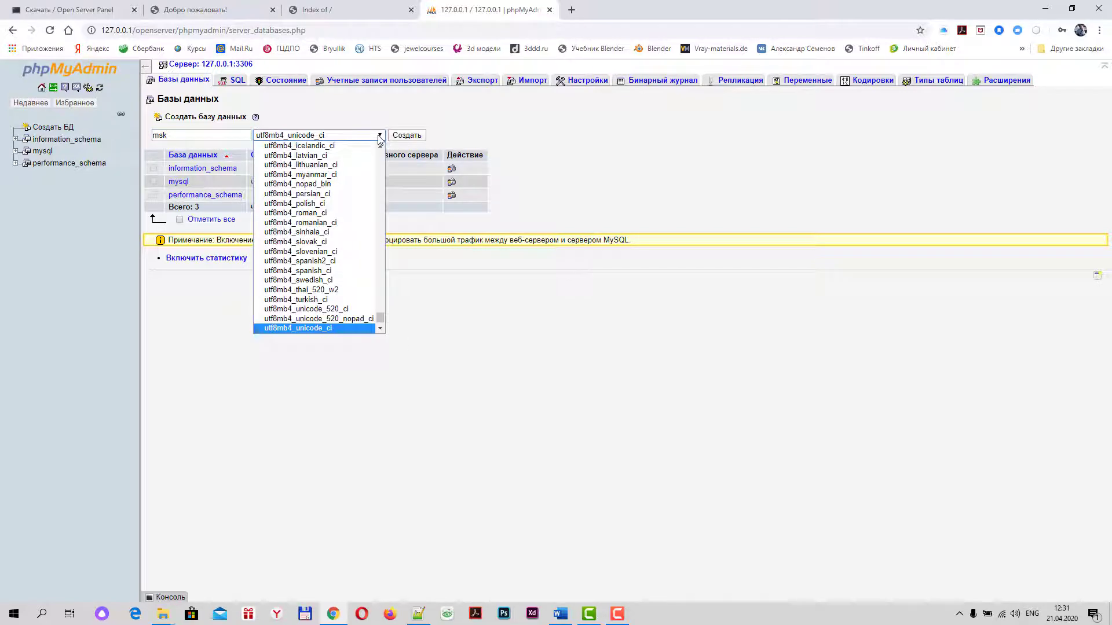
scroll(377, 316, down, 1)
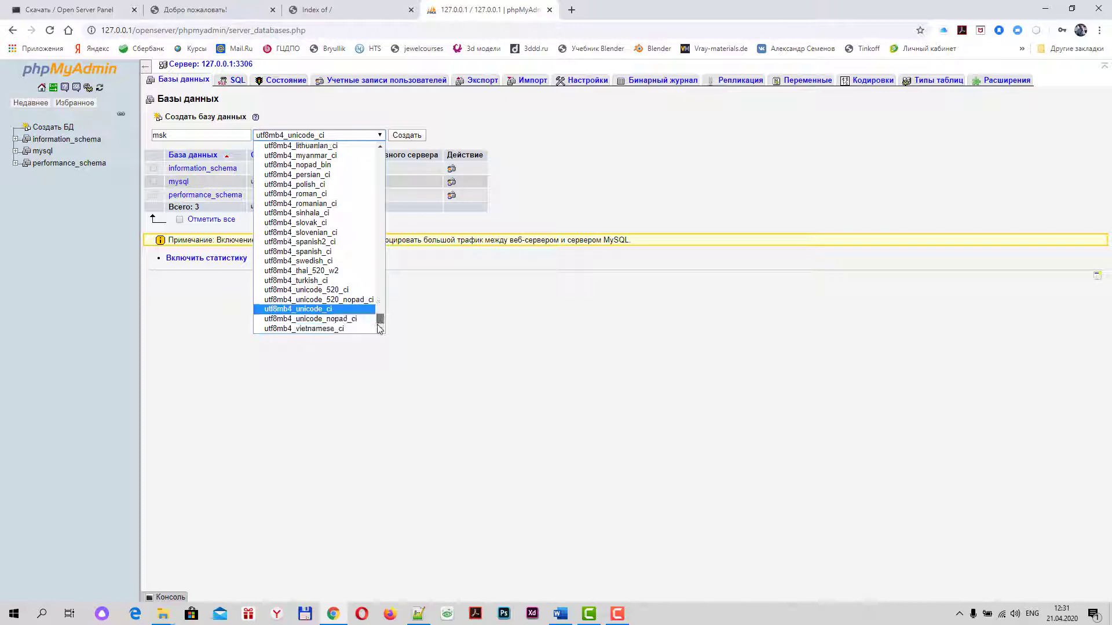
drag(378, 324, 379, 294)
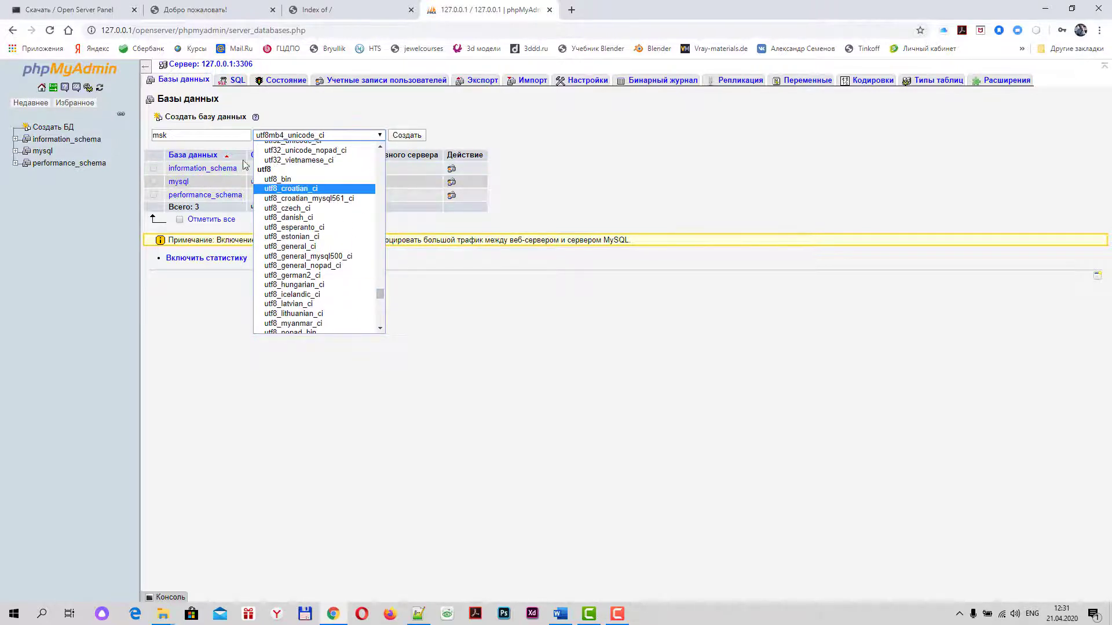
click(299, 247)
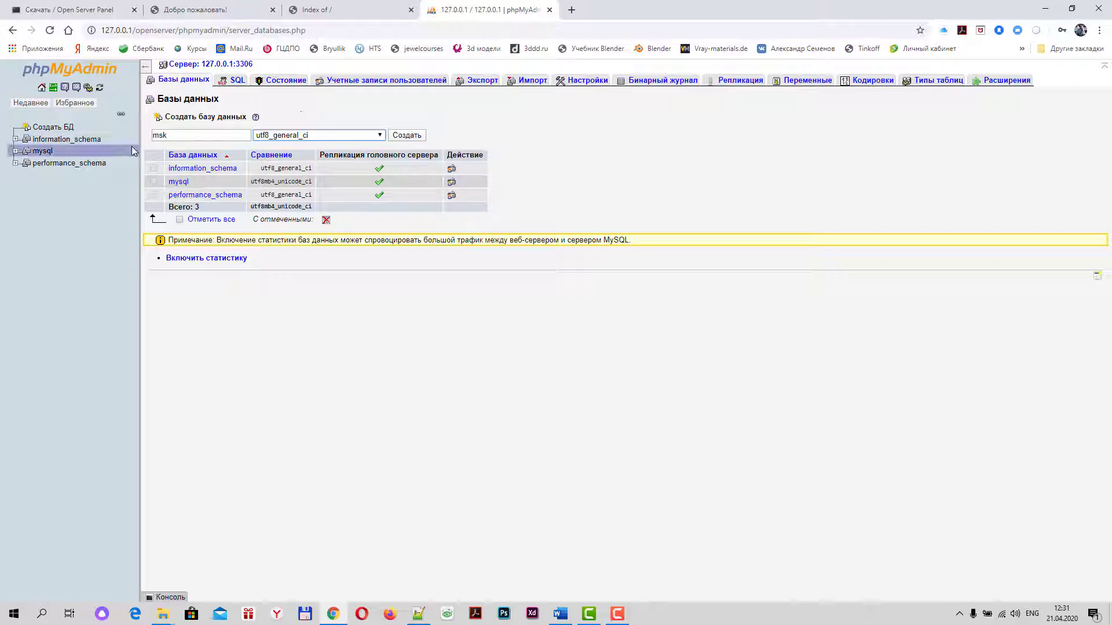
click(415, 139)
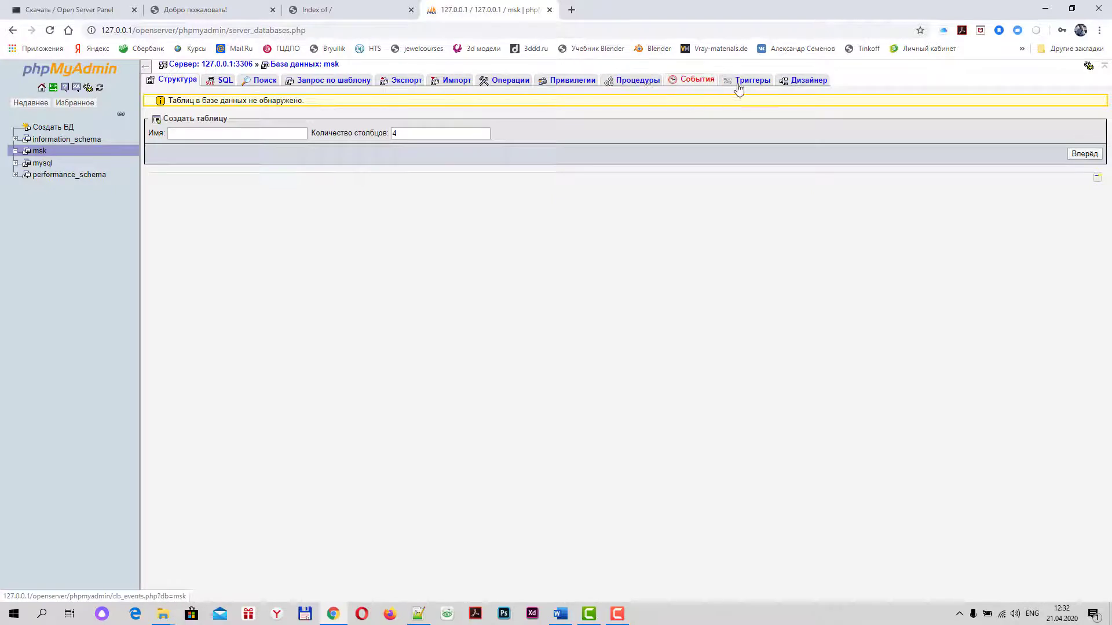
Open msk's Privileges tab and start the Add user account form
click(573, 81)
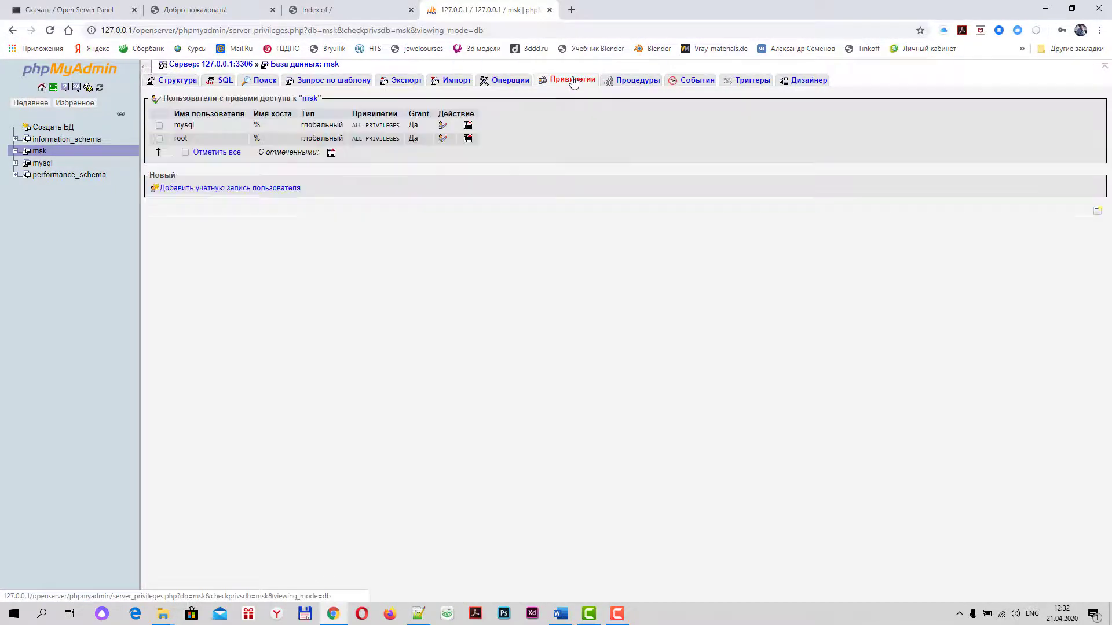
click(196, 189)
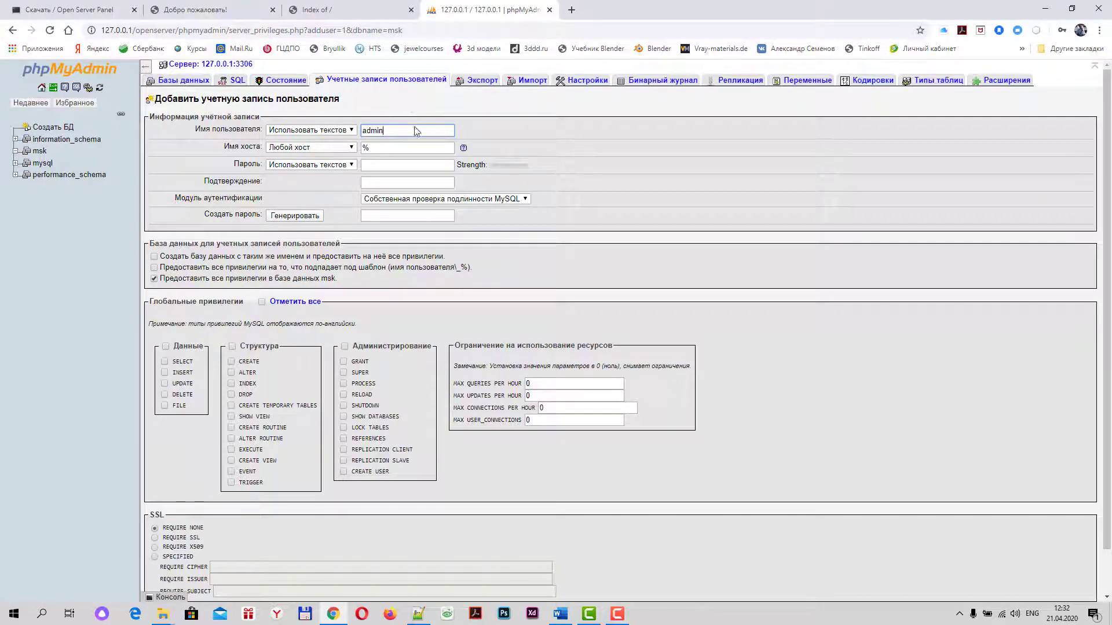
Create user admin on localhost with a confirmed password and all global privileges
click(346, 148)
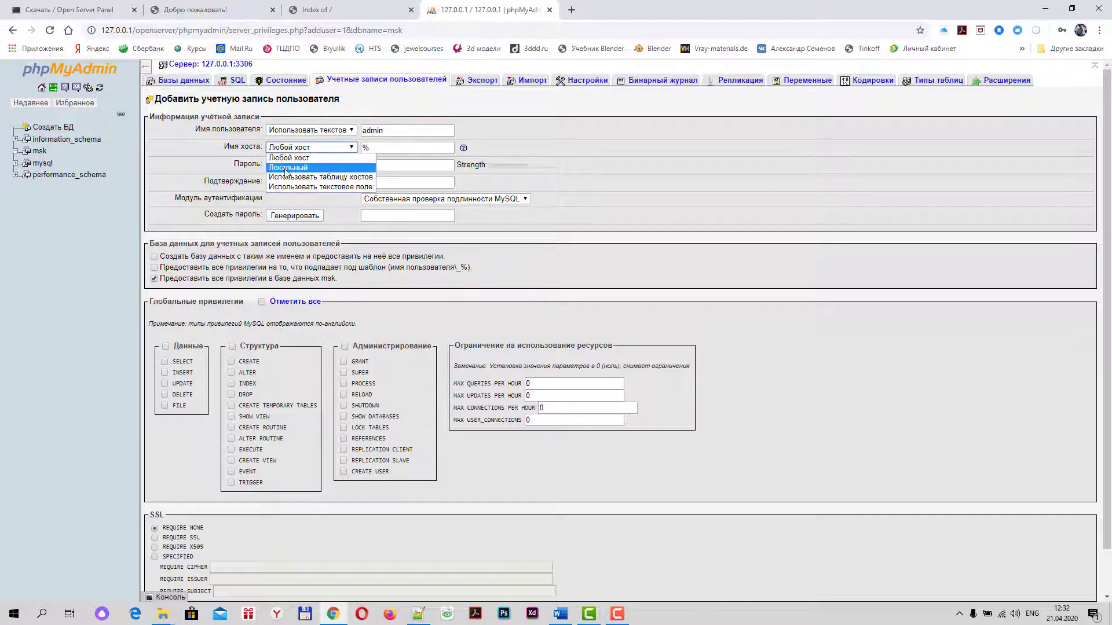
click(286, 169)
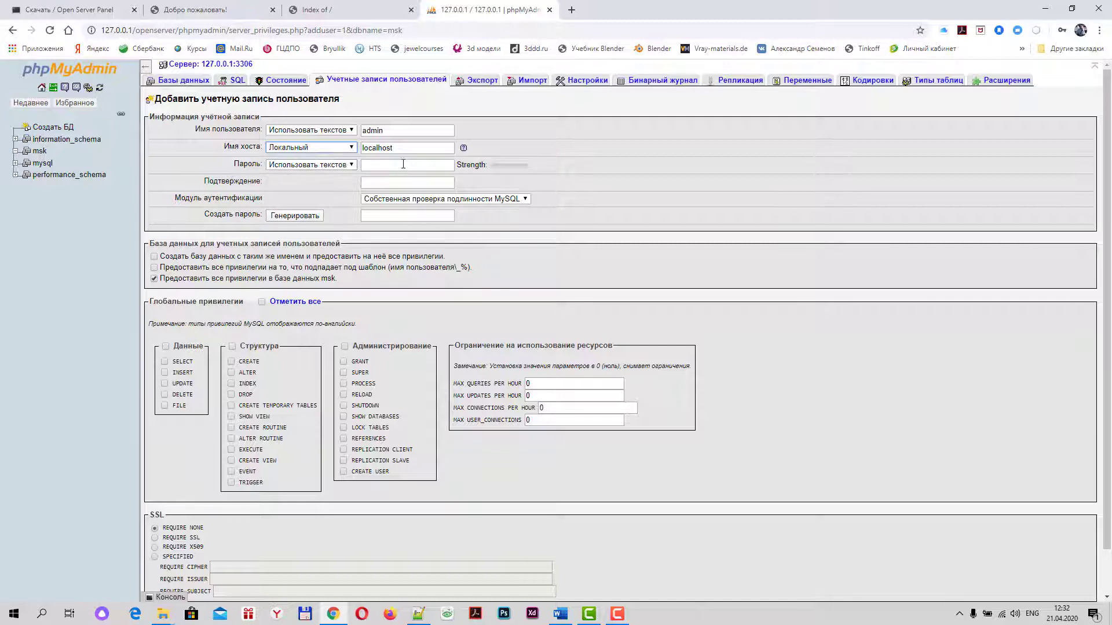
click(382, 166)
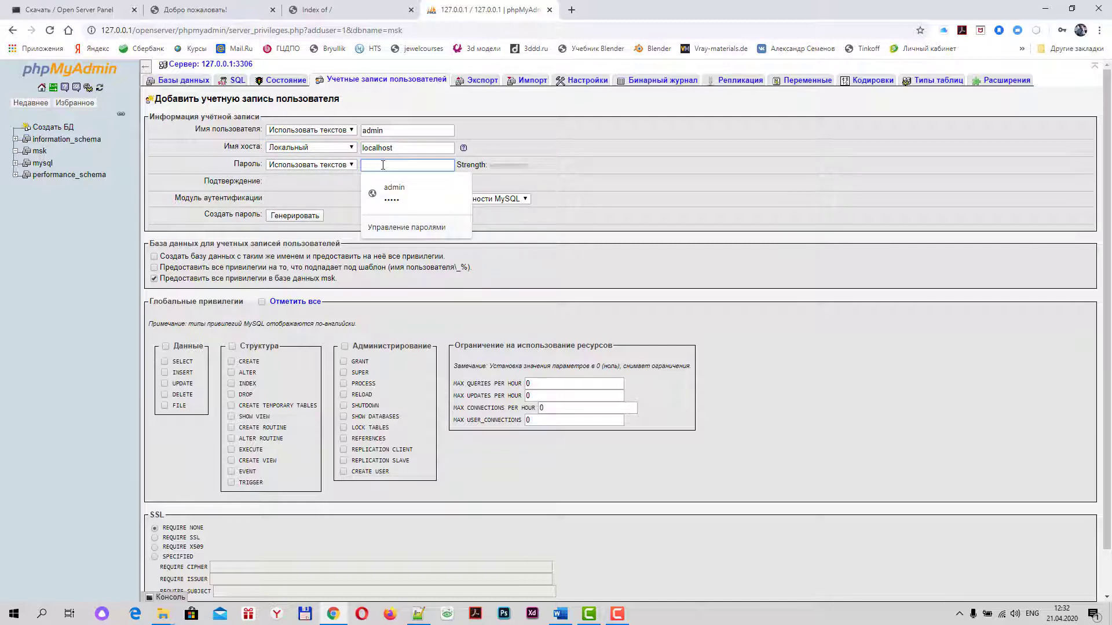
text(ad)
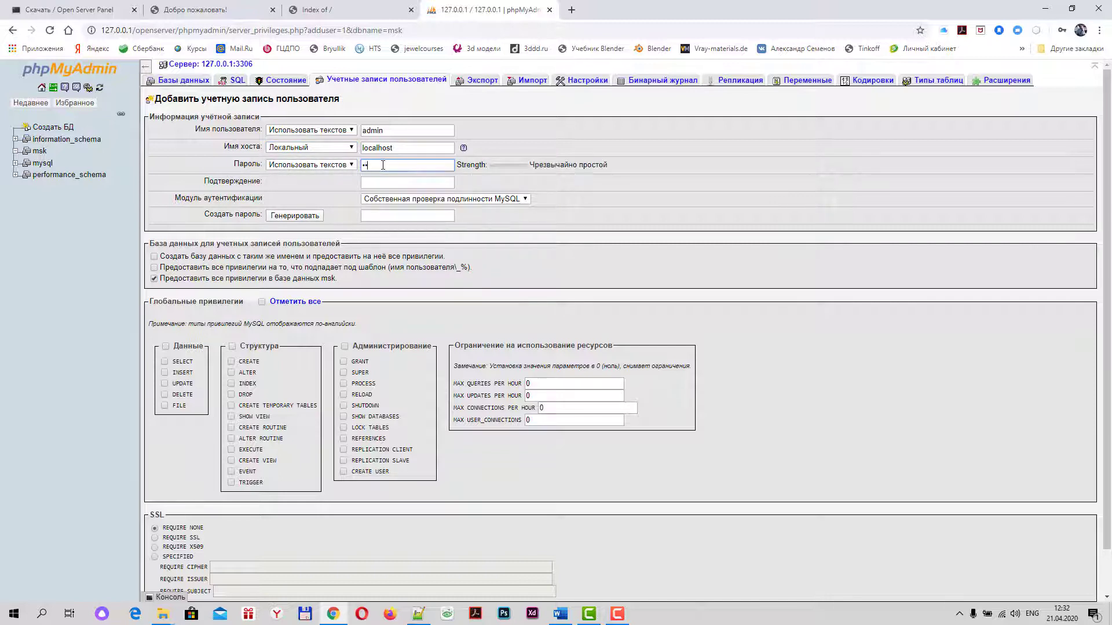
text(min)
click(377, 183)
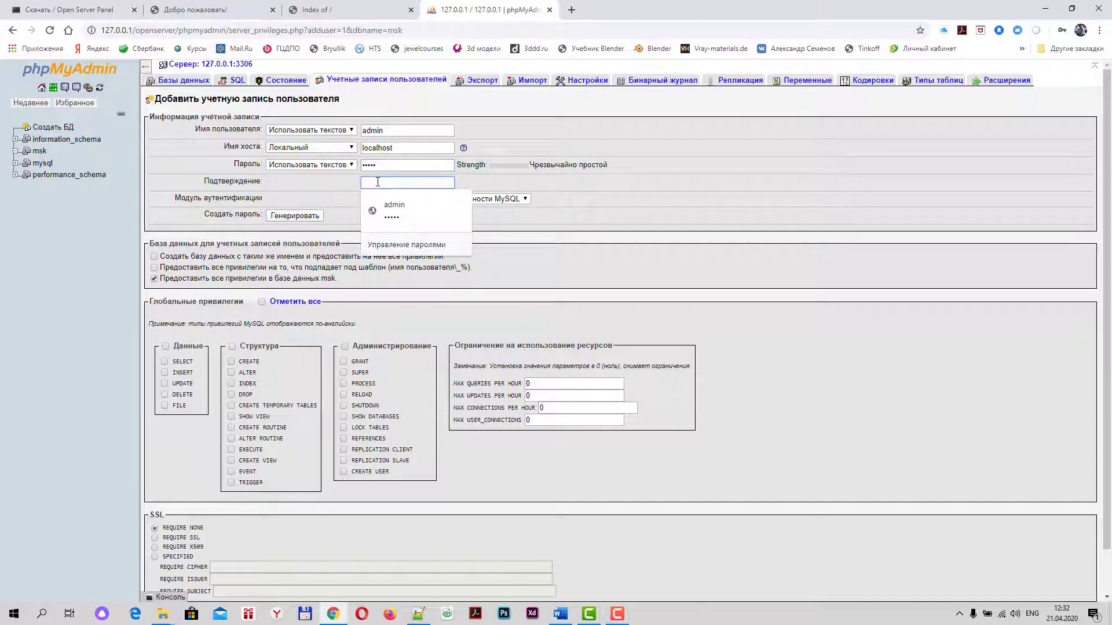
text(admin)
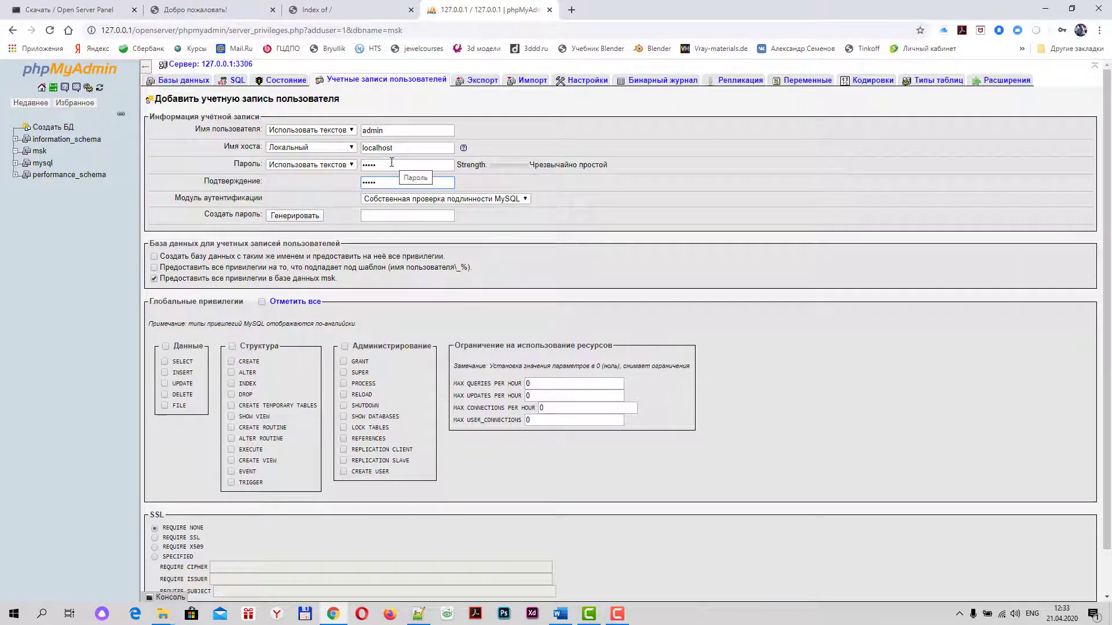
click(285, 303)
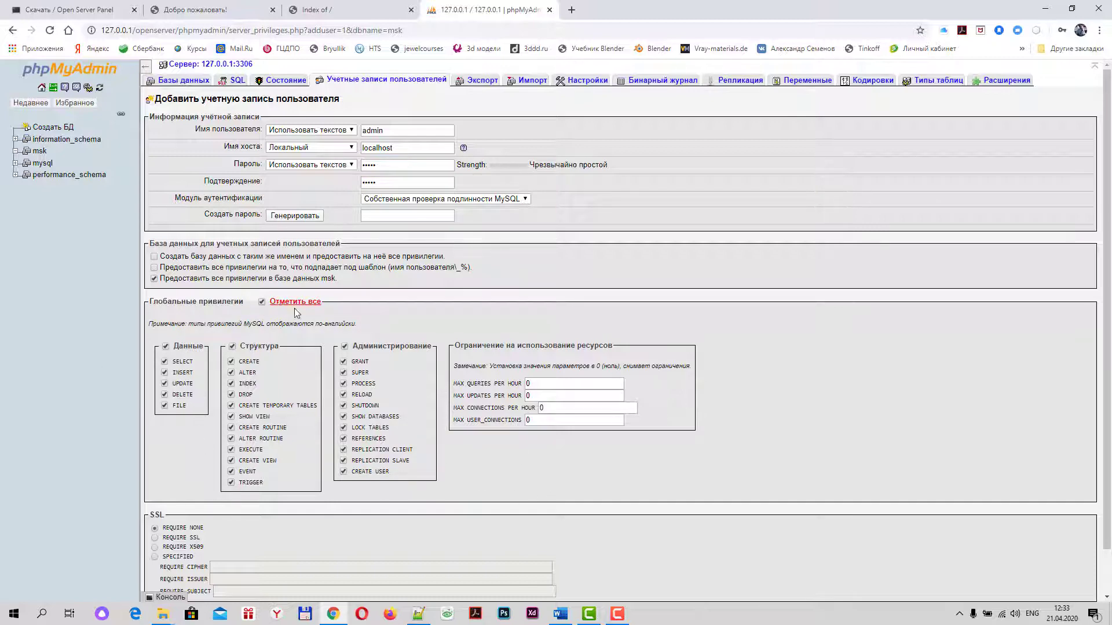
scroll(299, 313, down, 1)
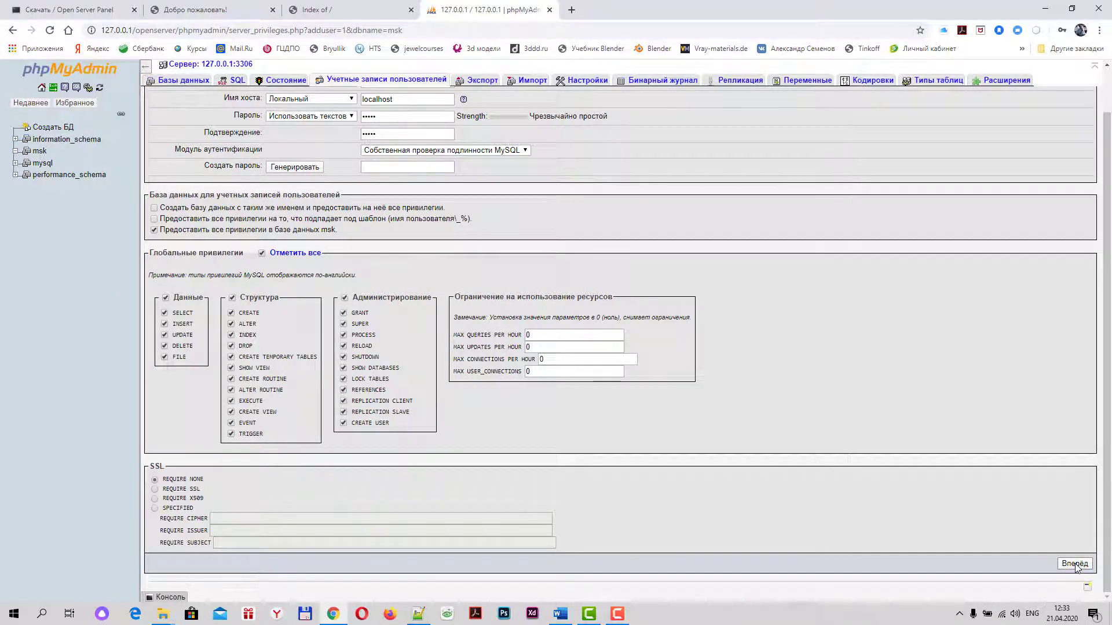
click(1075, 564)
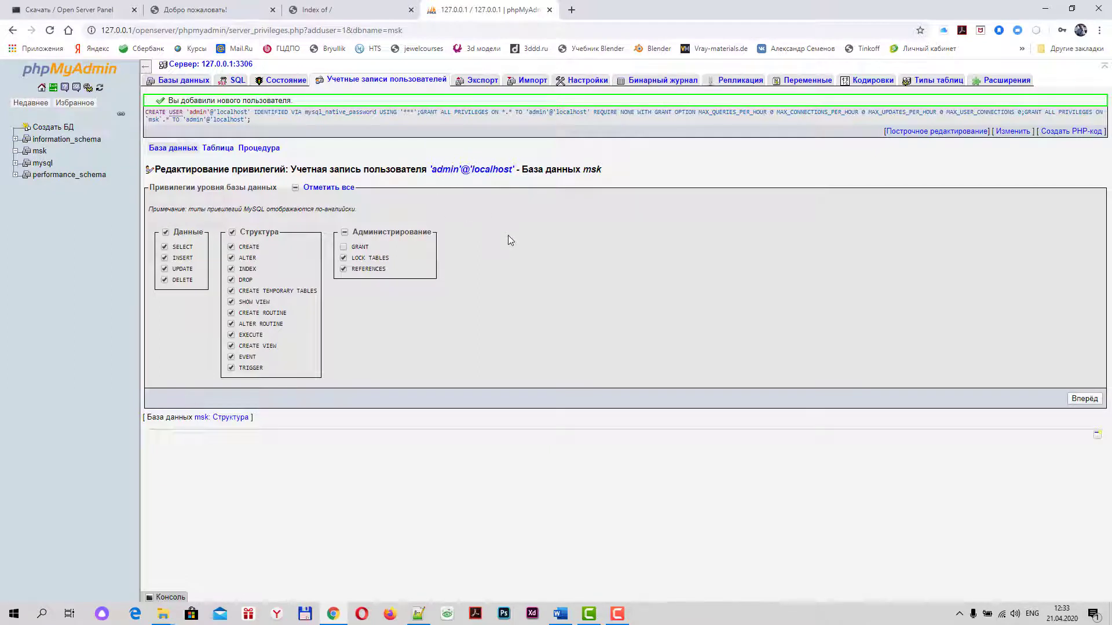
Check the msk site tab, return to the user's privileges page, and open Open Server's tray menu
click(370, 10)
click(501, 10)
click(959, 613)
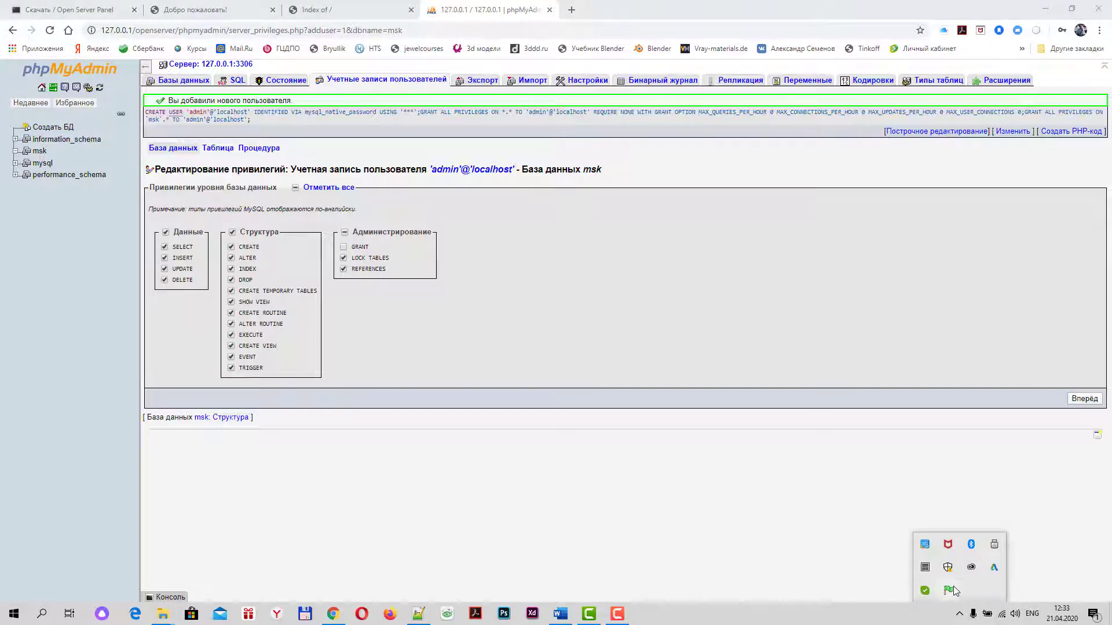
click(949, 591)
mouse_move(996, 481)
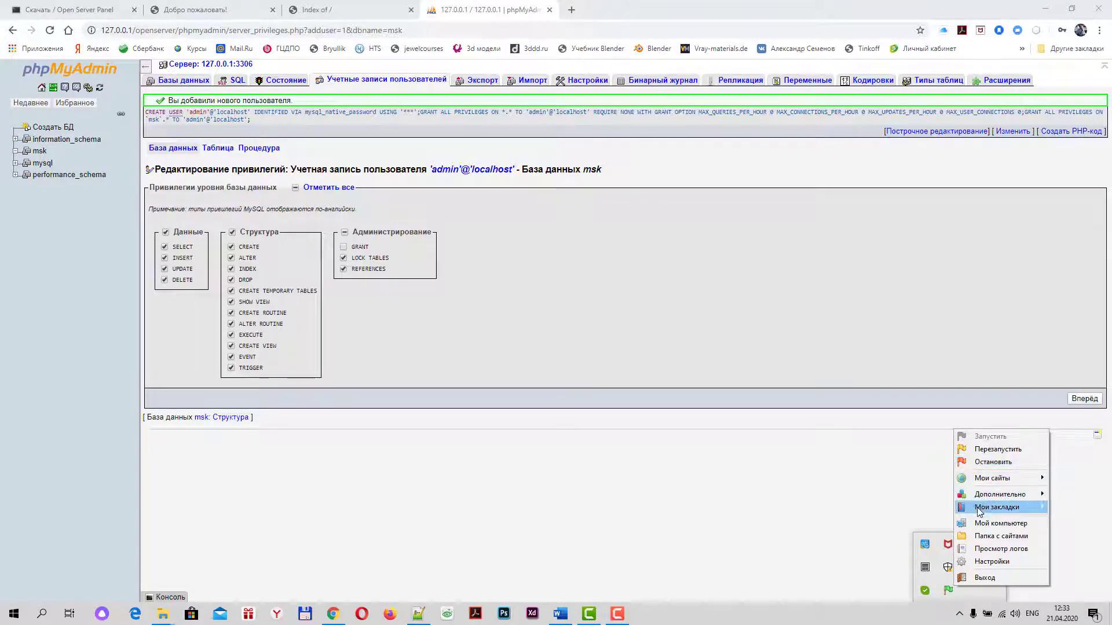
Open the domains\msk site folder and the Новая папка\Joomla downloads folder in separate Explorer windows
click(993, 537)
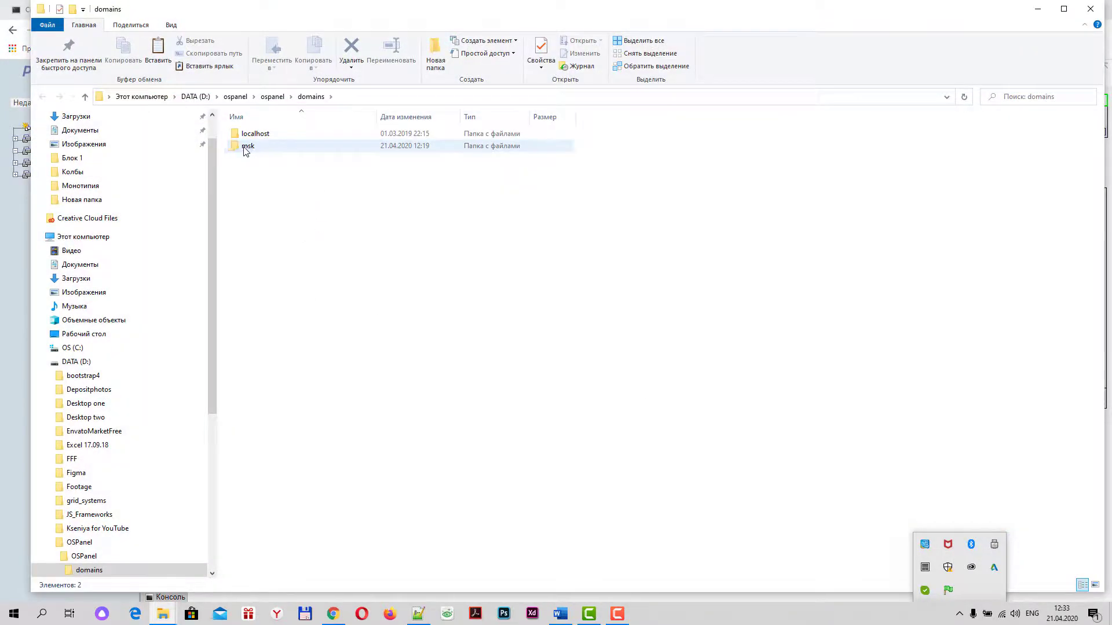
double_click(247, 147)
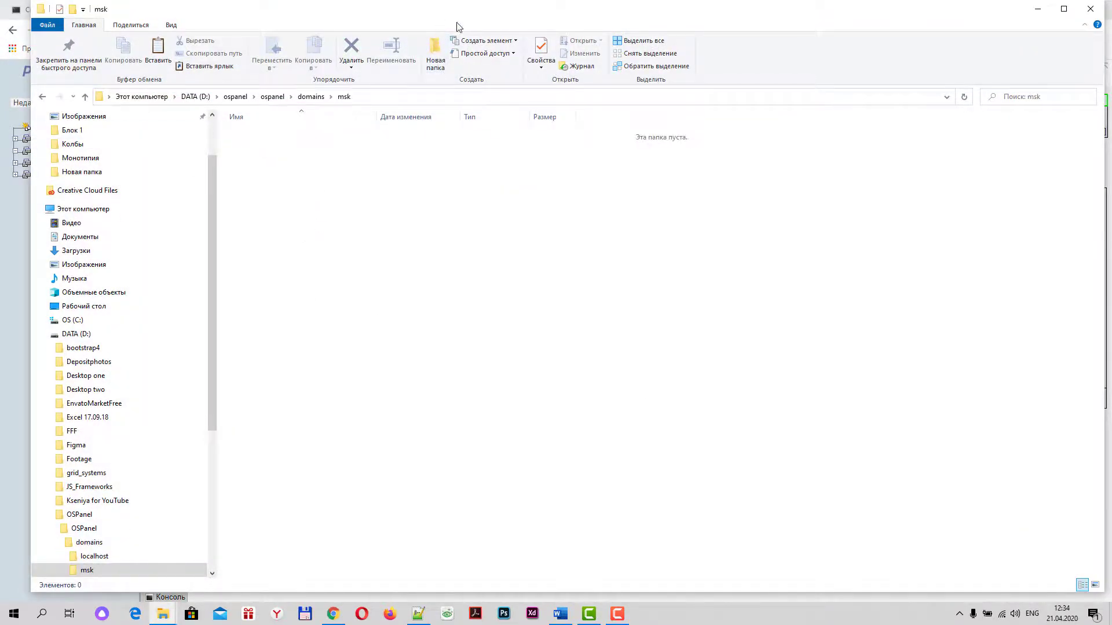
drag(456, 26, 690, 65)
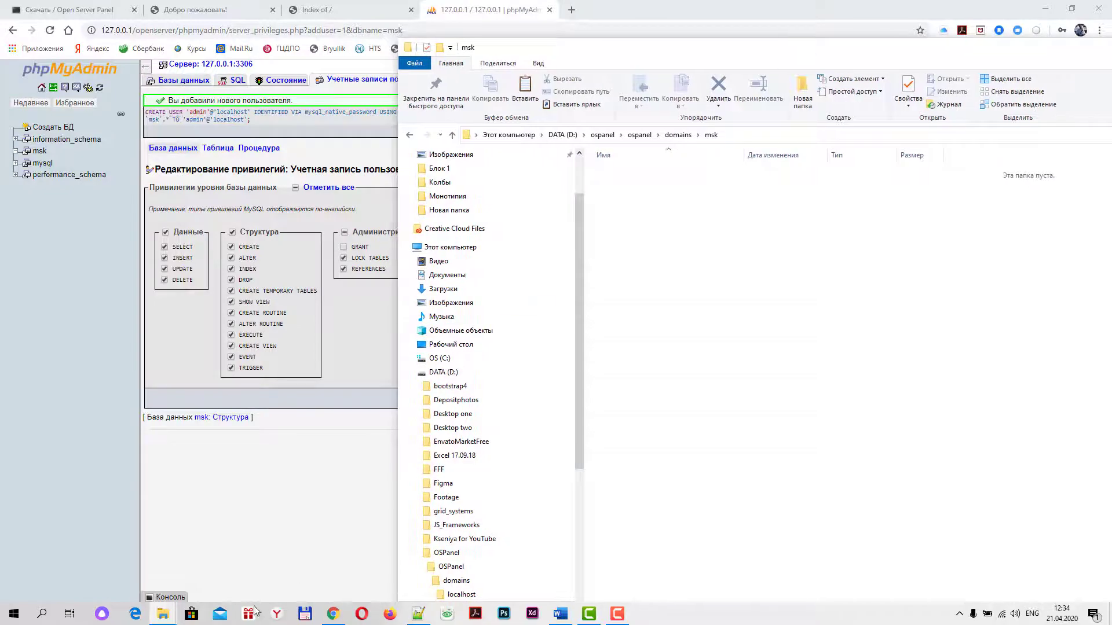
mouse_move(163, 612)
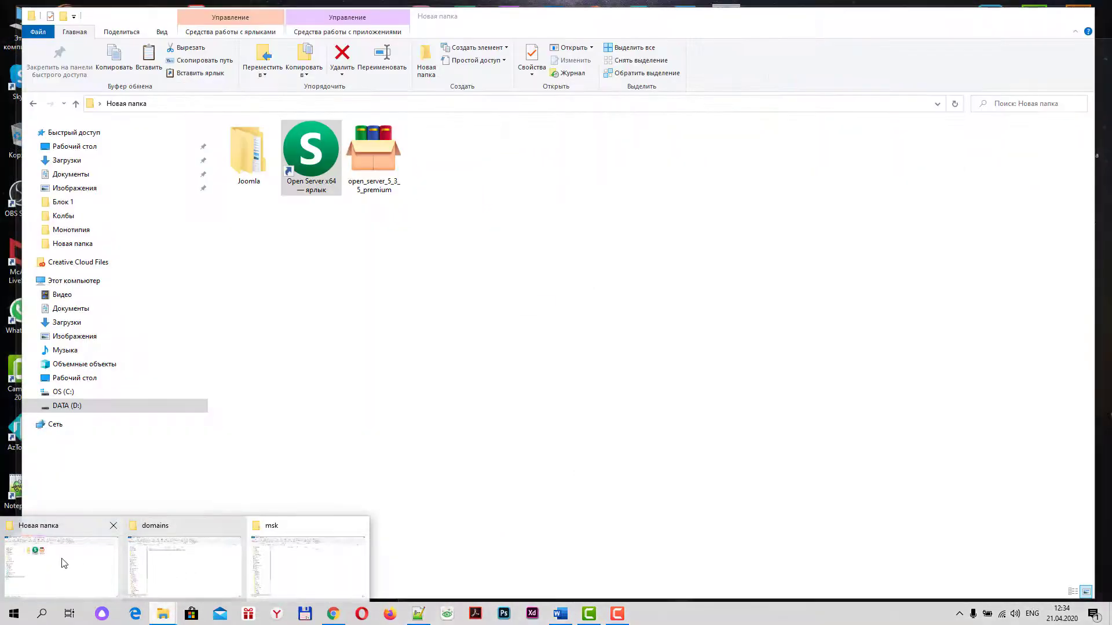
click(64, 563)
click(255, 155)
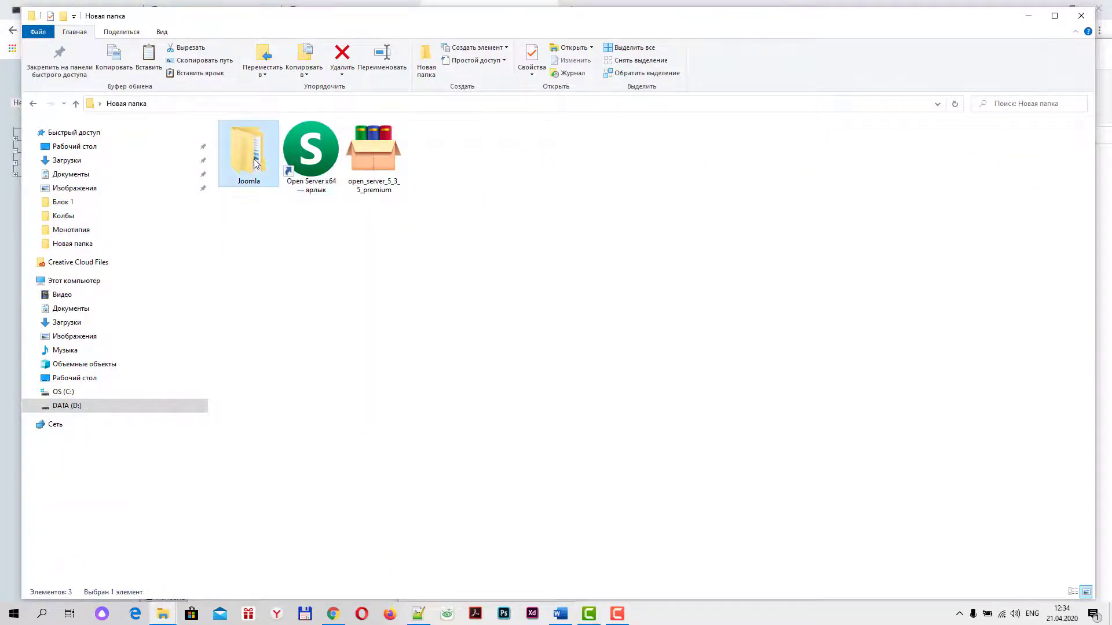
double_click(255, 162)
Place both windows side by side and drag the Joomla_3.8.12-Stable-Full_Package ZIP into msk
drag(509, 16, 791, 274)
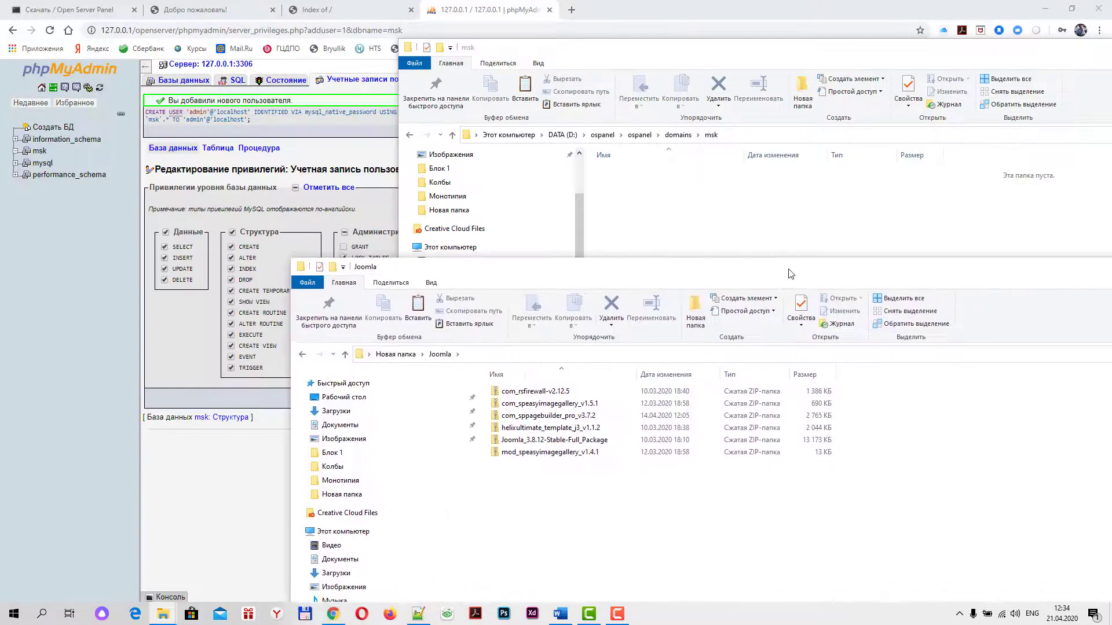
drag(736, 61, 431, 86)
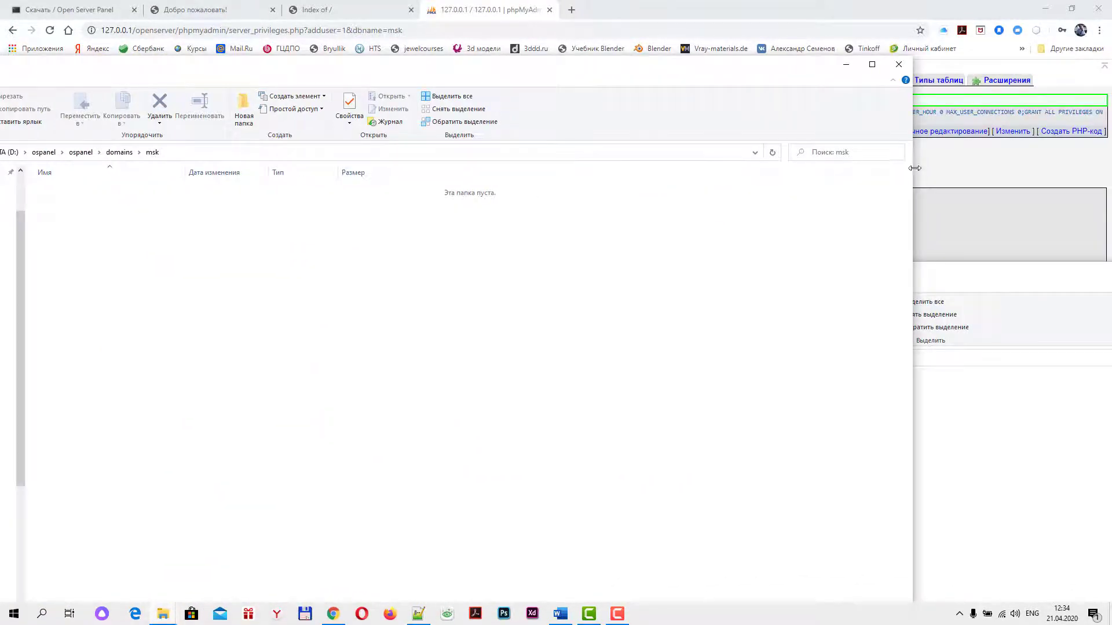
drag(912, 174, 631, 174)
click(832, 274)
drag(831, 274, 846, 120)
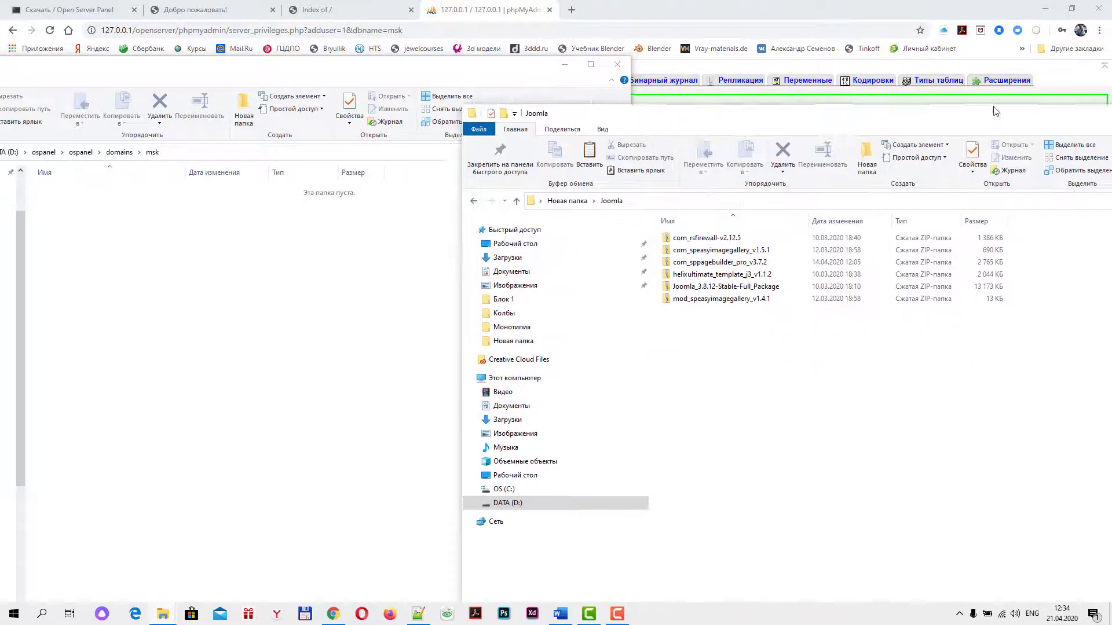
drag(740, 84, 772, 71)
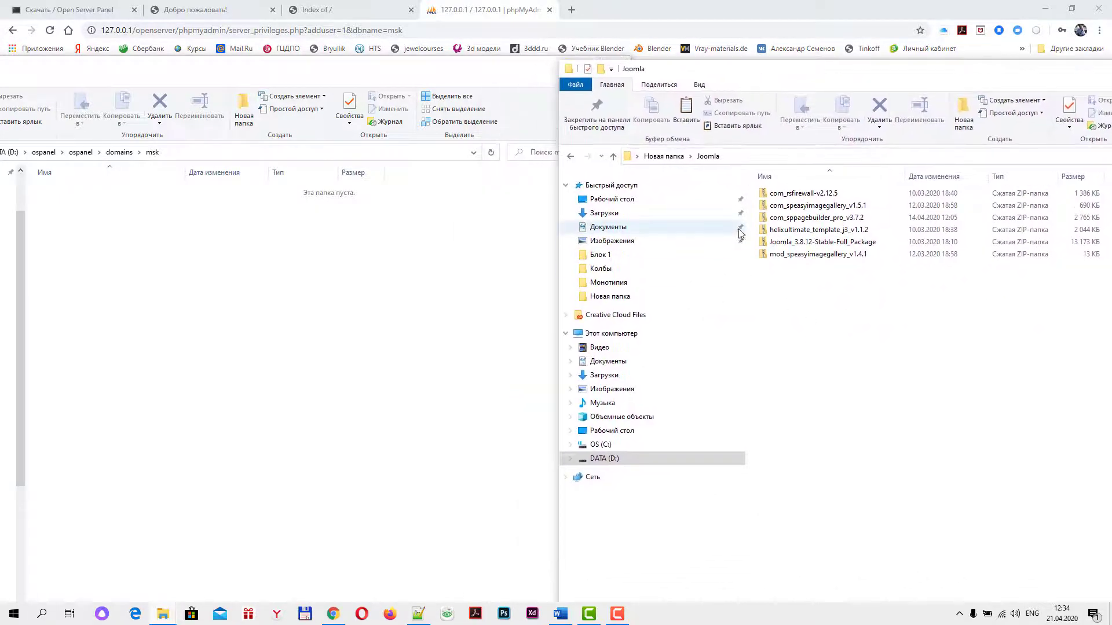
click(766, 243)
drag(766, 244, 290, 301)
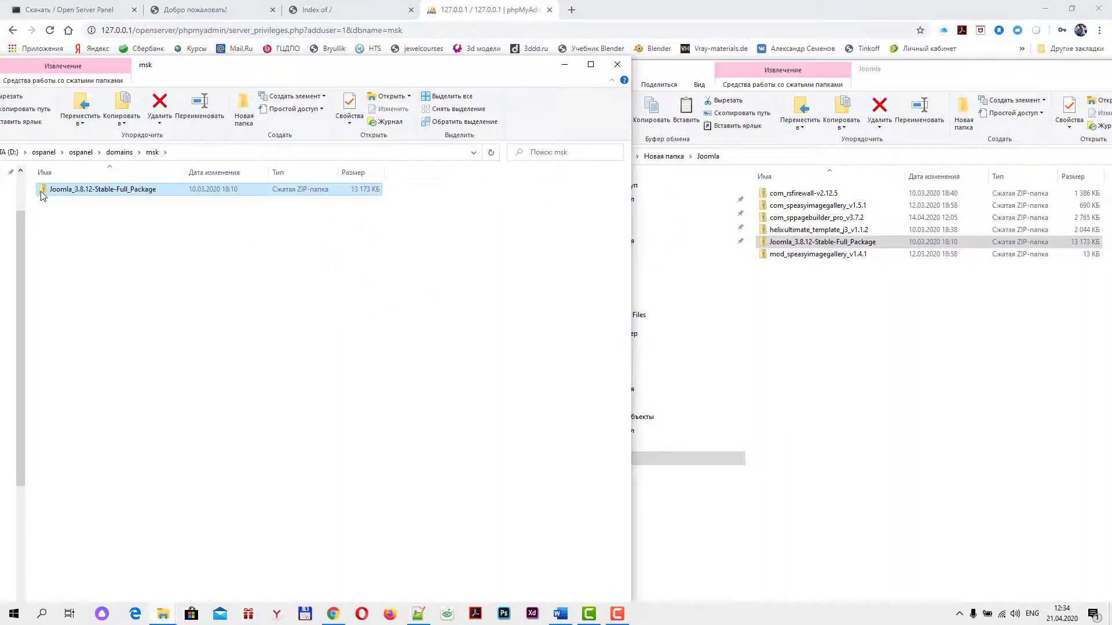
Extract the Joomla ZIP into msk using WinRAR's Извлечь файлы... with the default destination
right_click(42, 195)
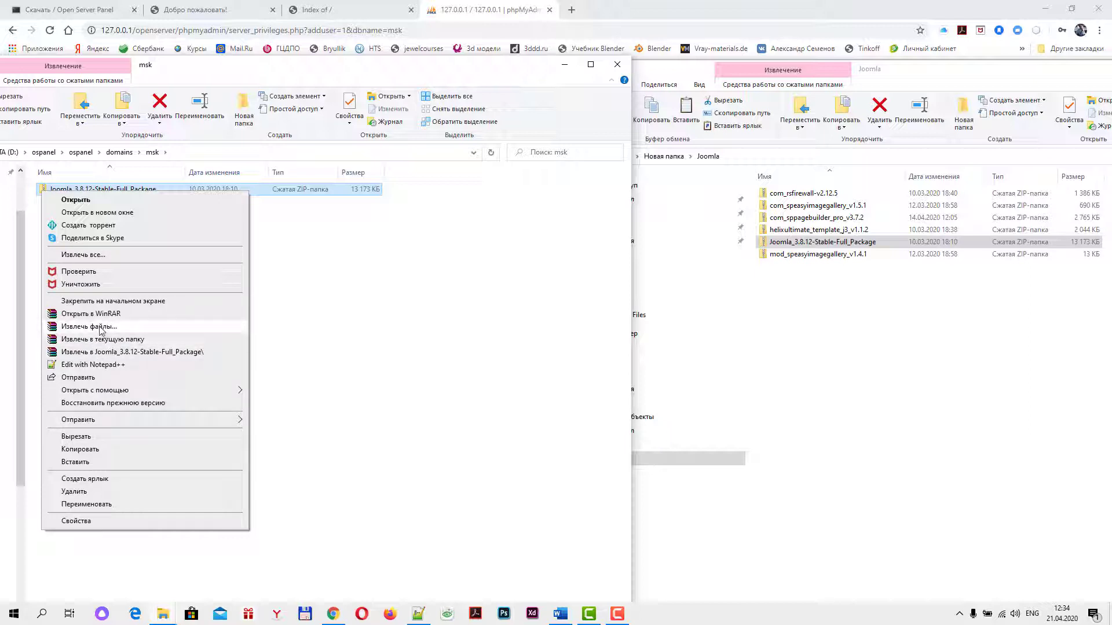
click(88, 327)
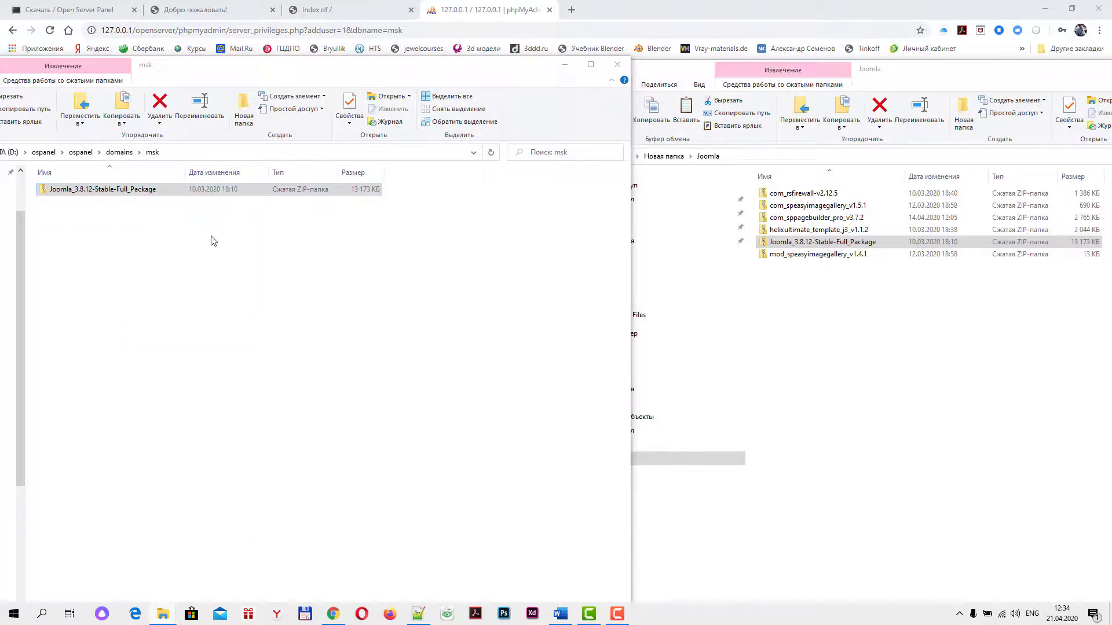
click(602, 426)
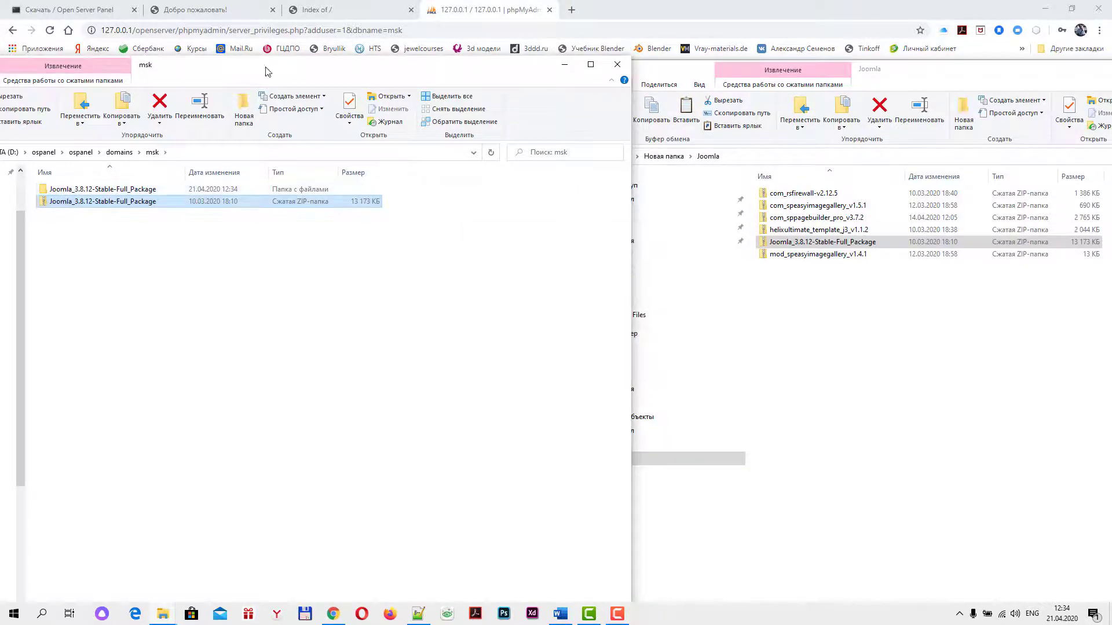
drag(267, 71, 577, 68)
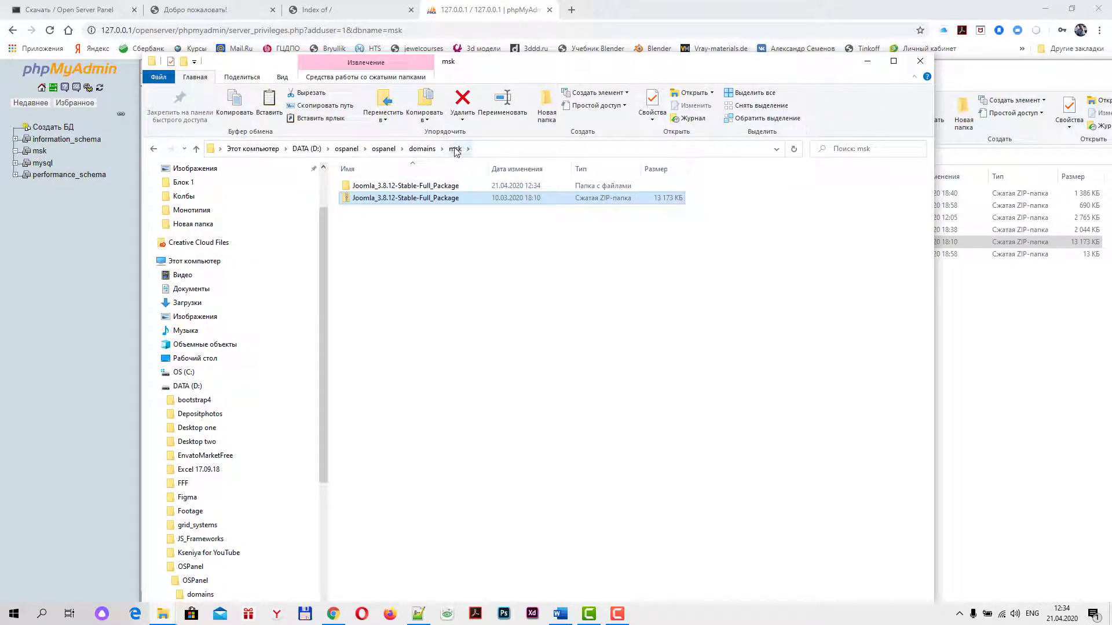
Move all extracted Joomla files out of their subfolder directly into msk
double_click(363, 185)
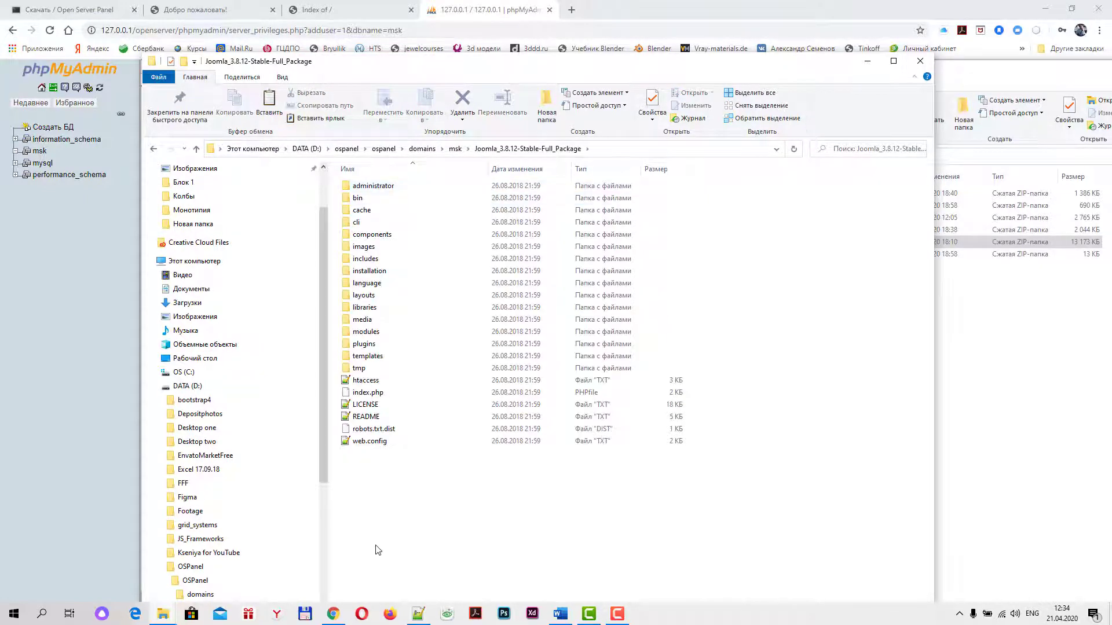
drag(356, 530, 469, 179)
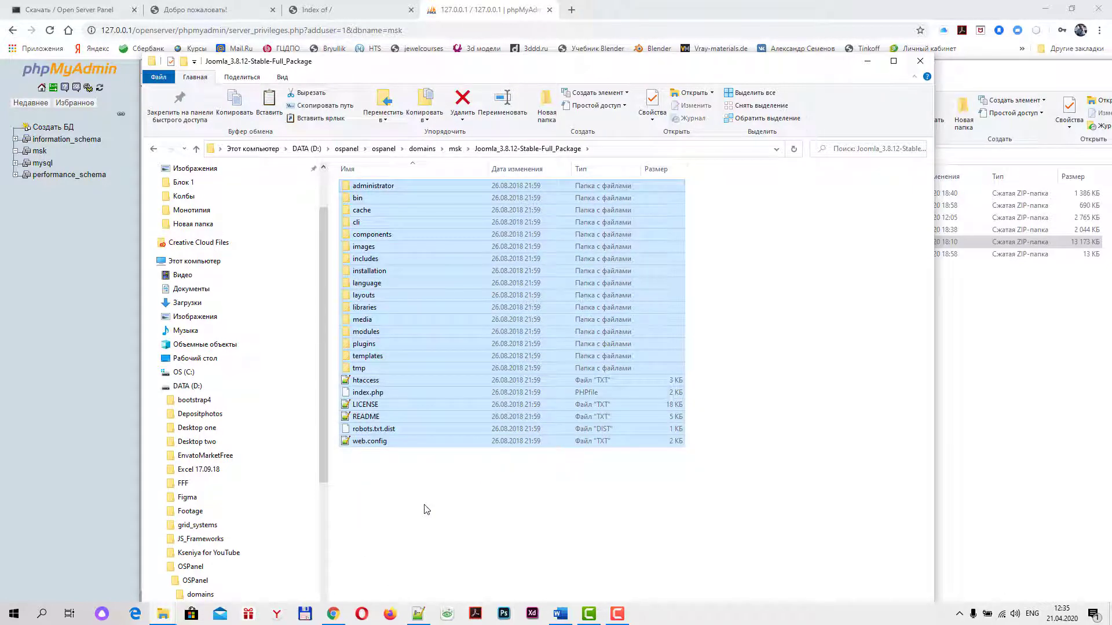
click(196, 148)
click(428, 350)
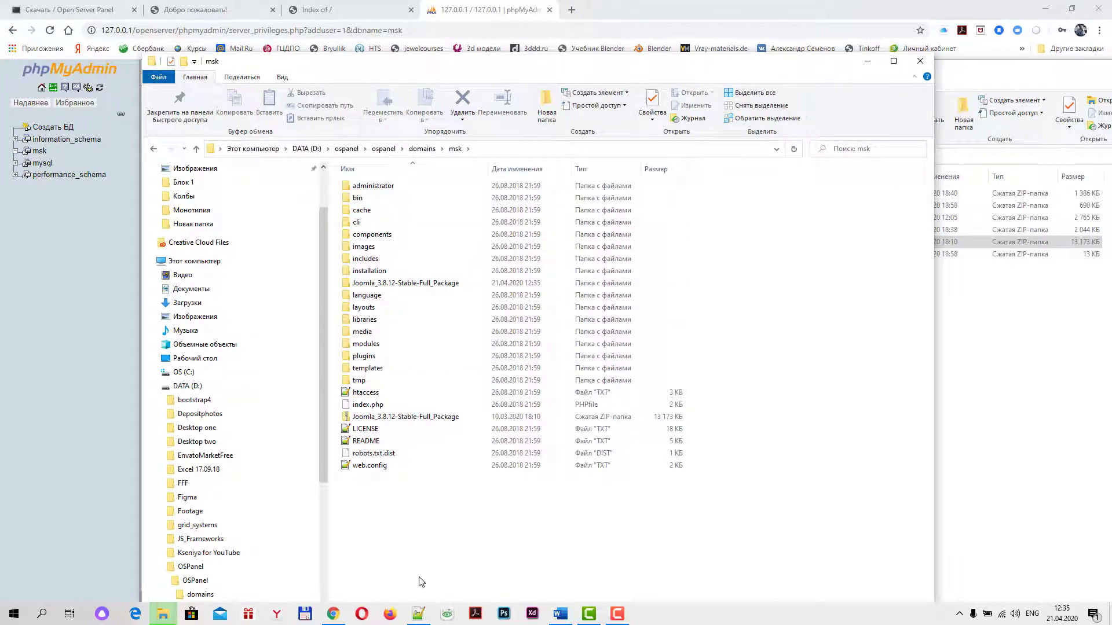
key(ctrl+a)
ctrl+click(373, 417)
ctrl+click(373, 283)
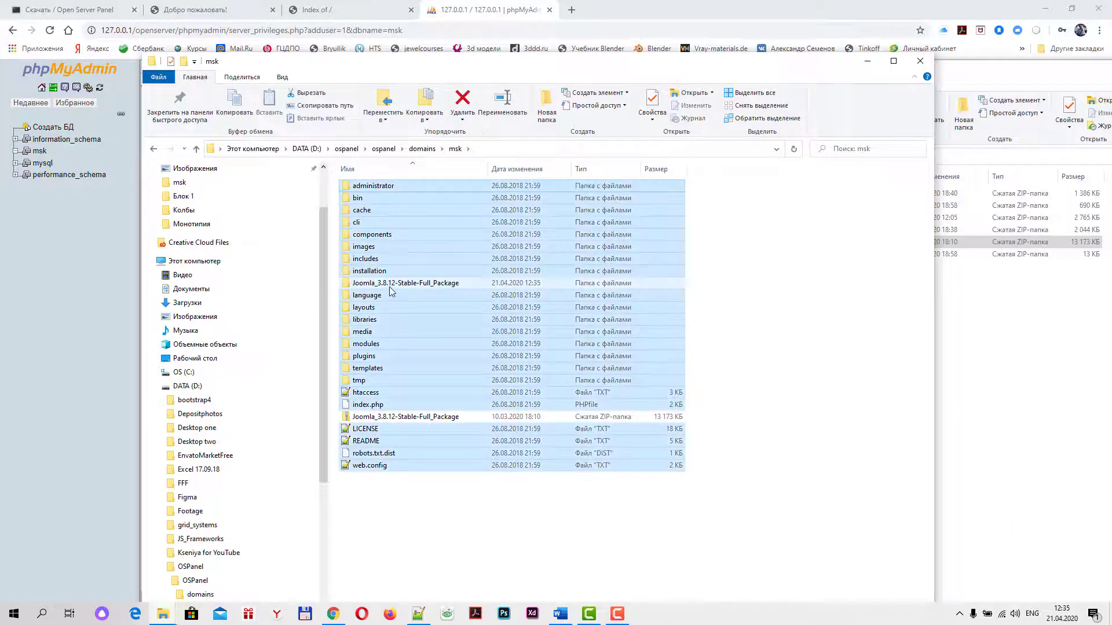
click(577, 541)
Delete the emptied extracted folder and the Joomla ZIP, then return to Chrome's msk/ page
click(371, 284)
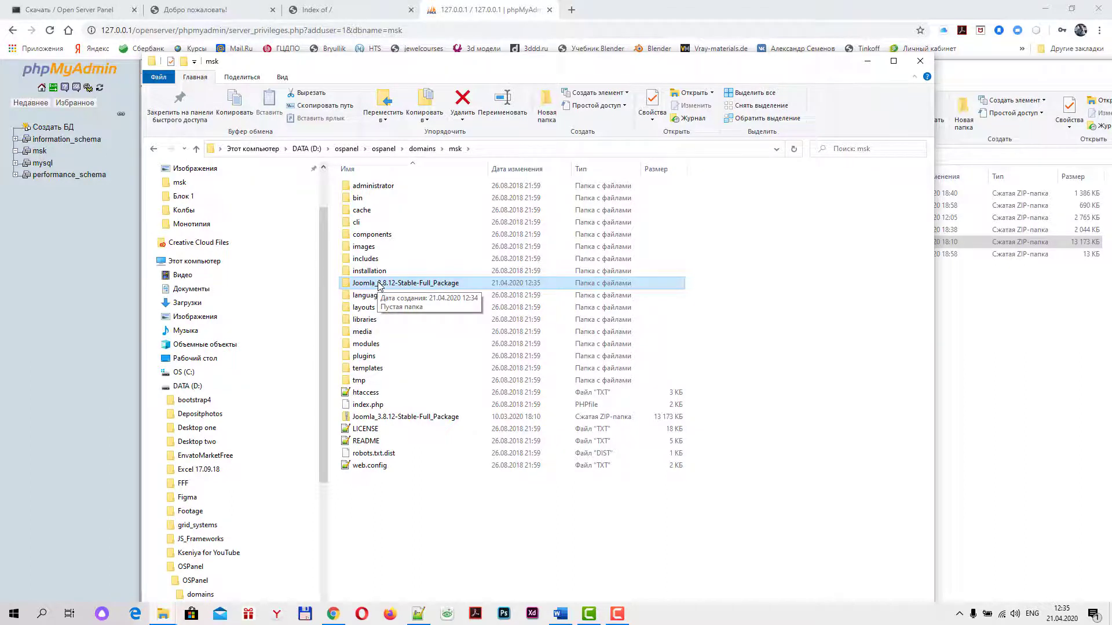
key(Delete)
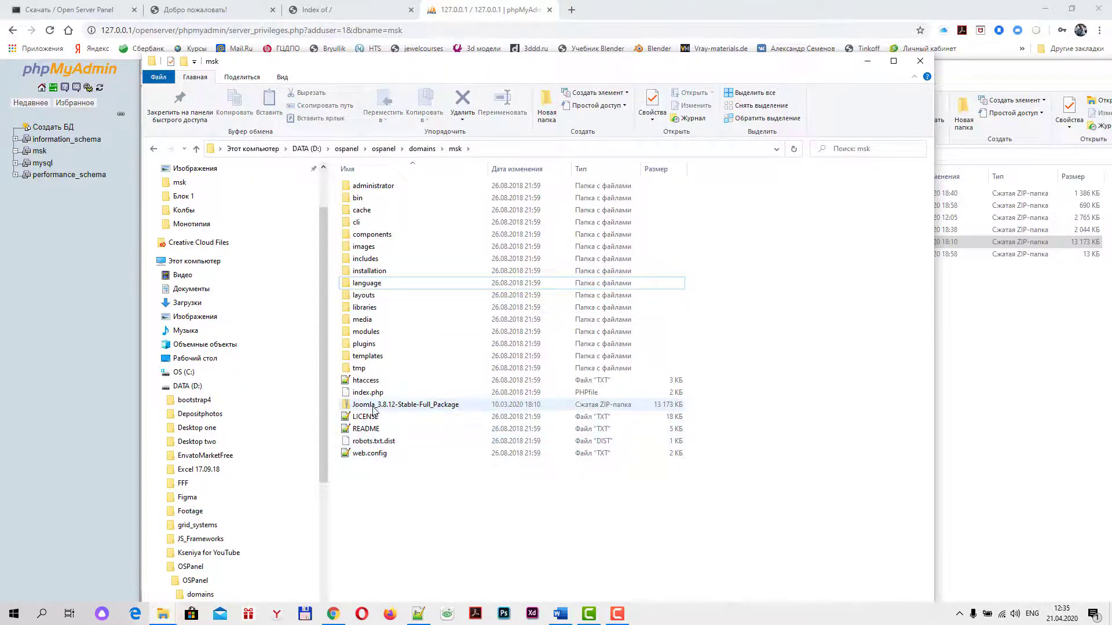
click(374, 408)
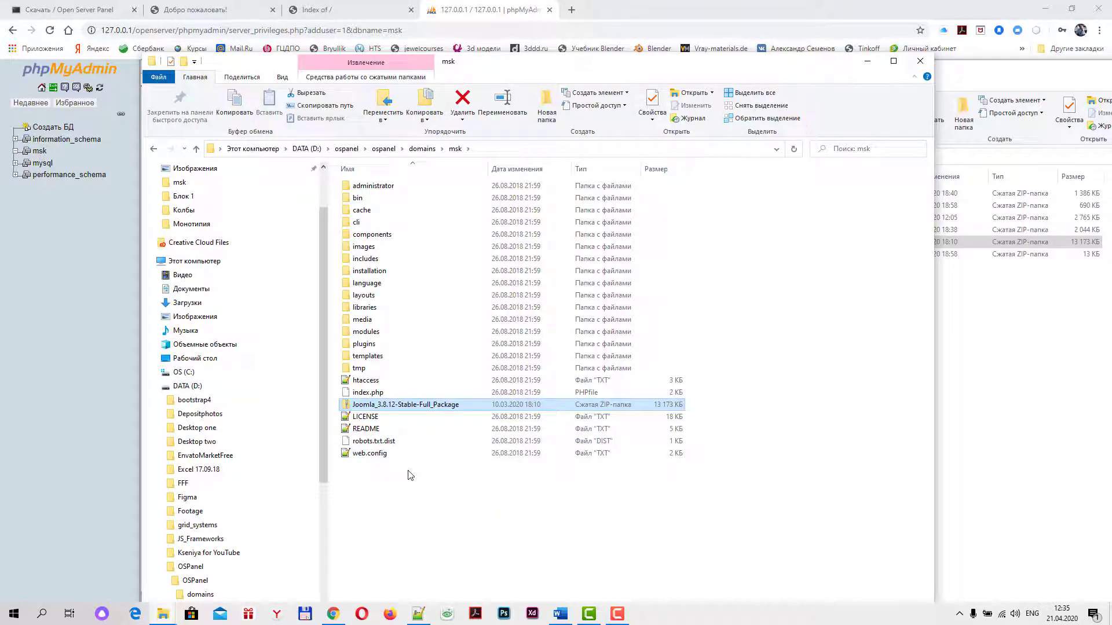
click(380, 409)
key(Escape)
key(Delete)
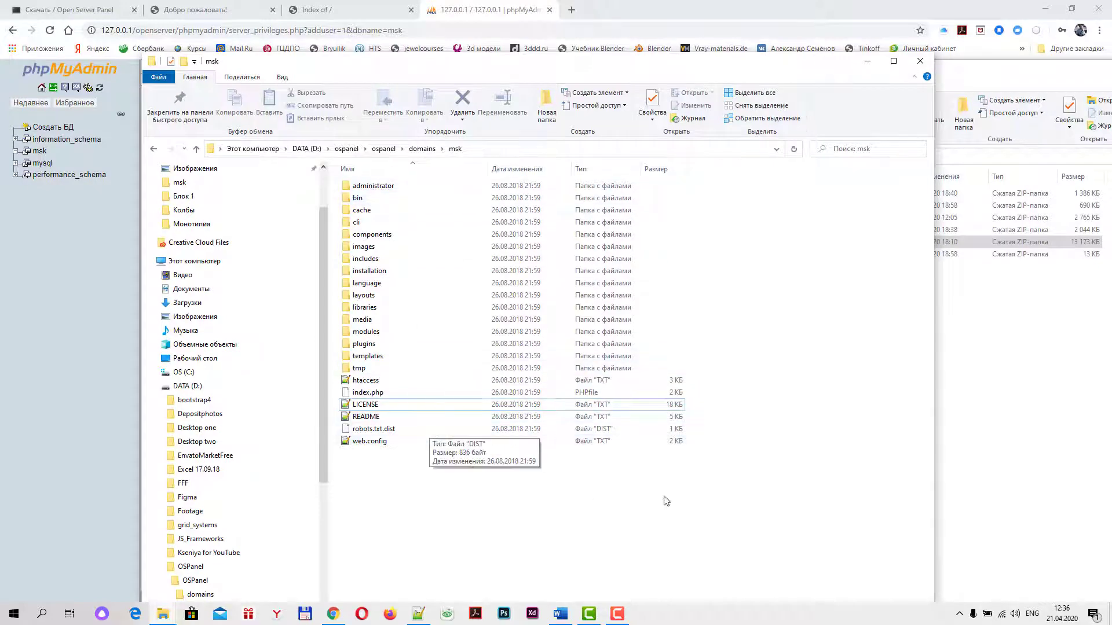
click(361, 13)
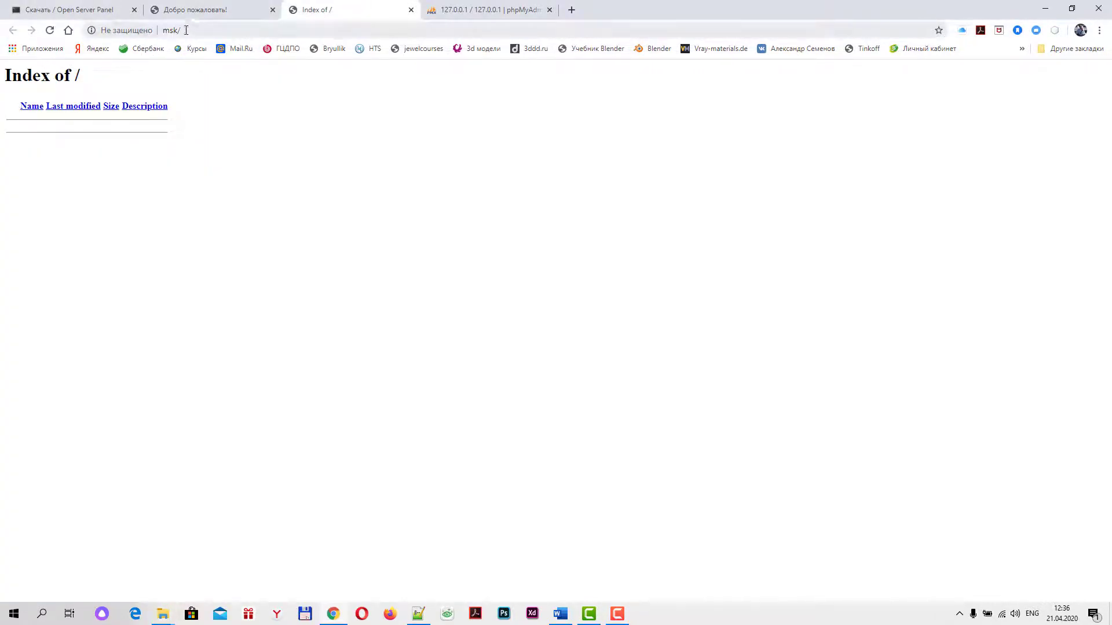
Reload msk to start the Joomla installer and enter Локальный сайт as site name and description
click(54, 34)
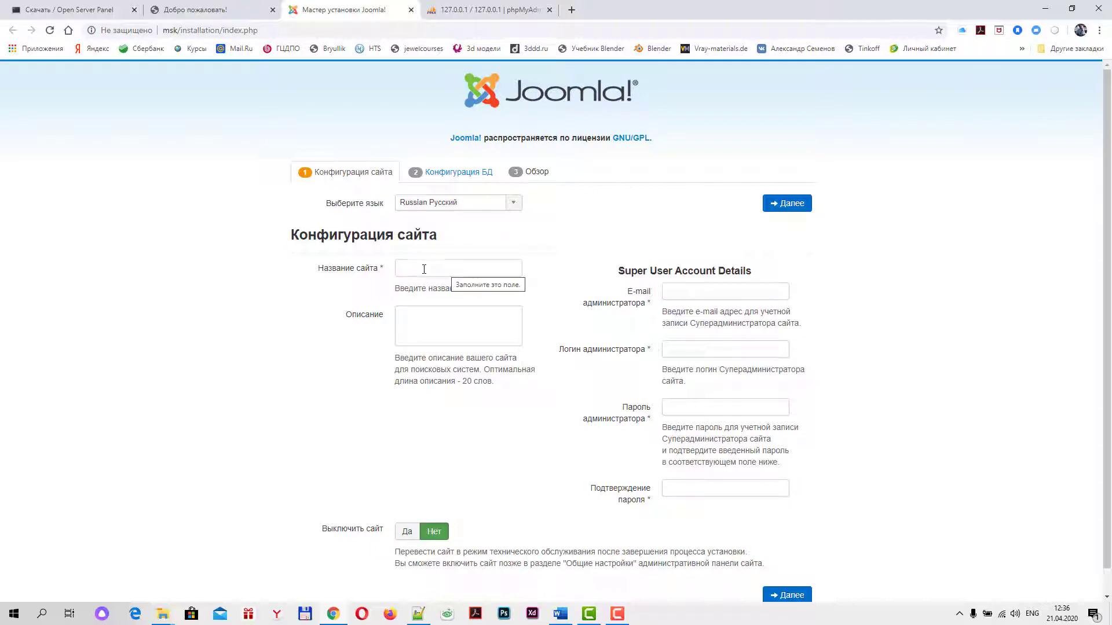
click(424, 270)
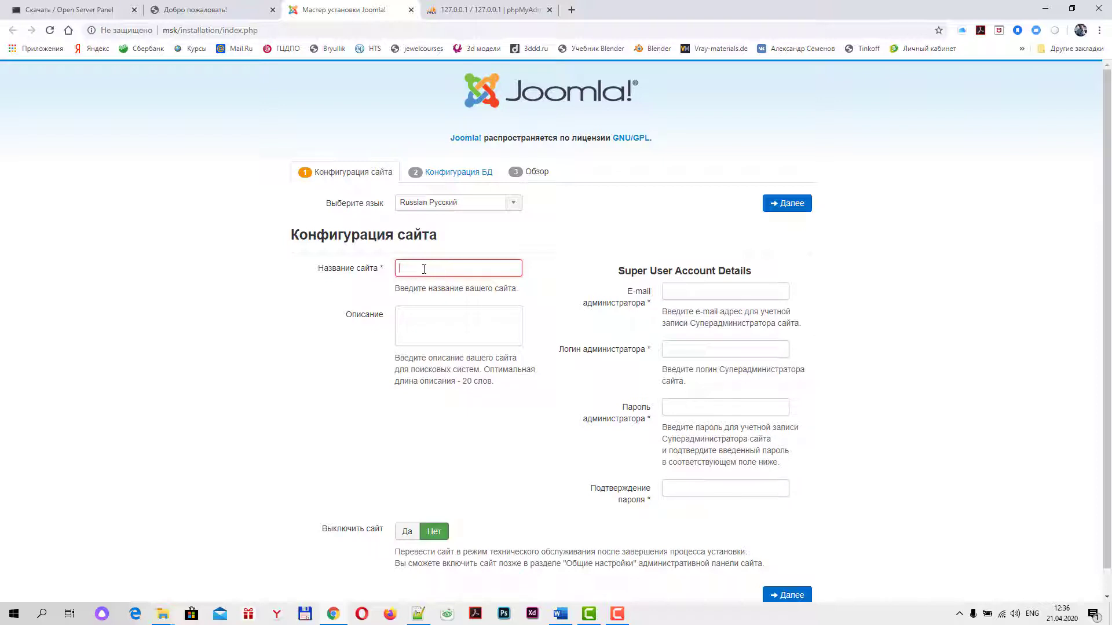
text(Kj)
key(BackSpace)
key(BackSpace)
key(BackSpace)
text(Локальный сайт)
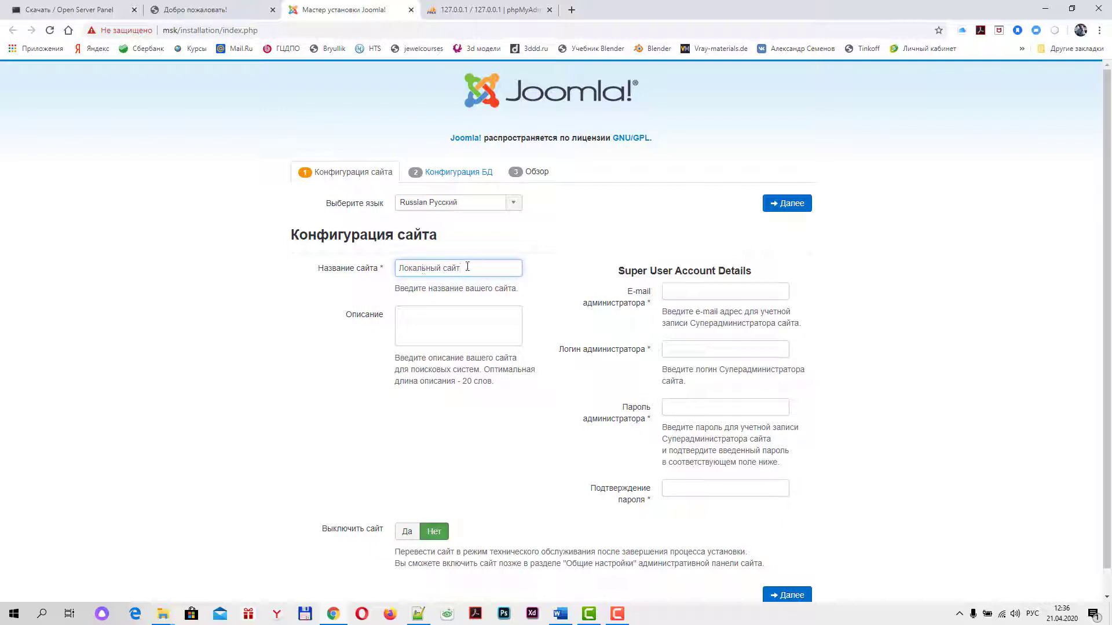
drag(467, 267, 323, 272)
key(ctrl+c)
click(422, 314)
key(ctrl+v)
Fill in the administrator e-mail from autofill and set the administrator login to admin
click(690, 298)
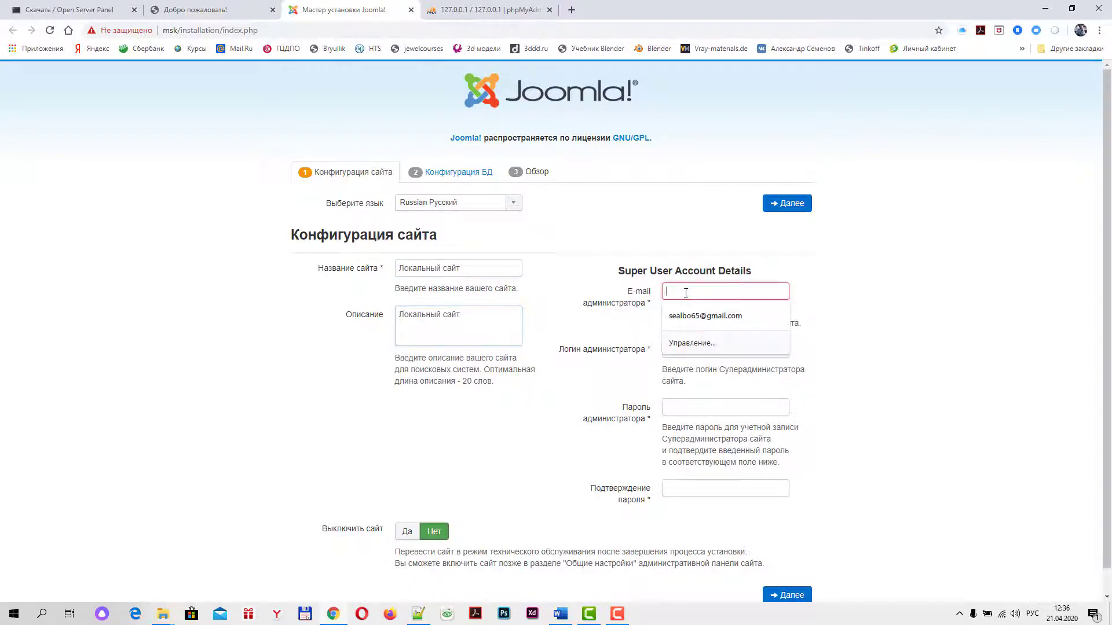
click(706, 316)
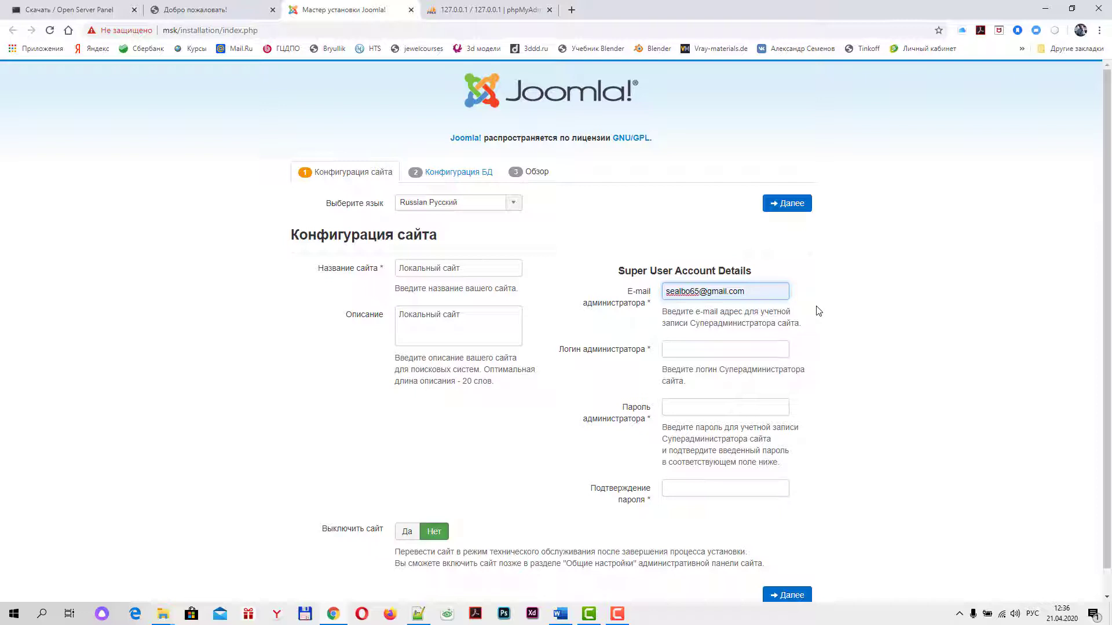
click(673, 351)
click(699, 409)
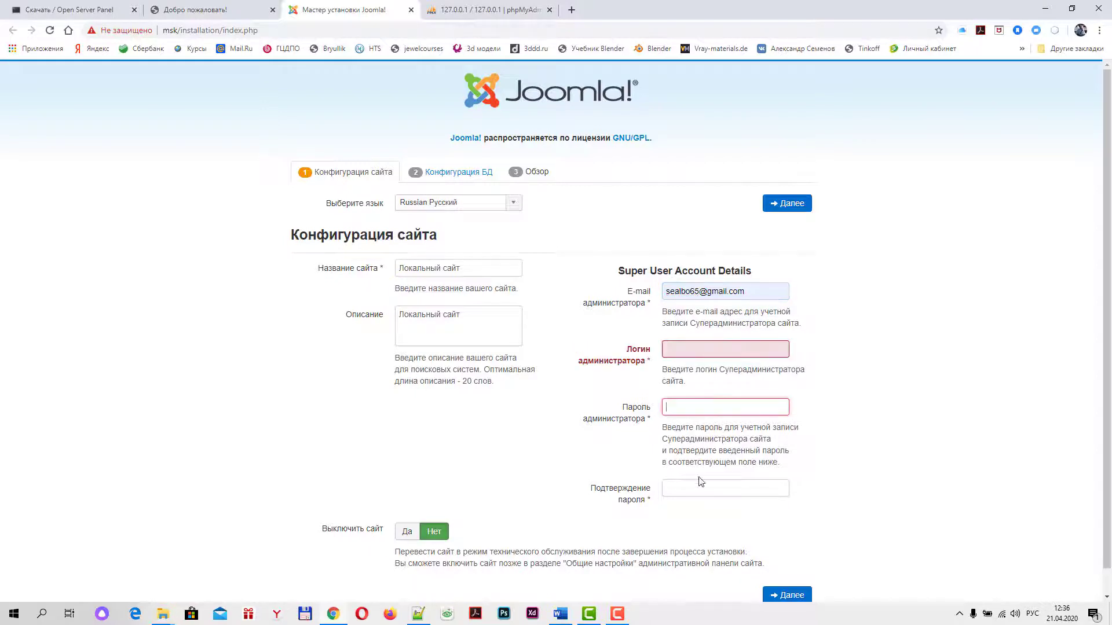
click(700, 486)
click(691, 350)
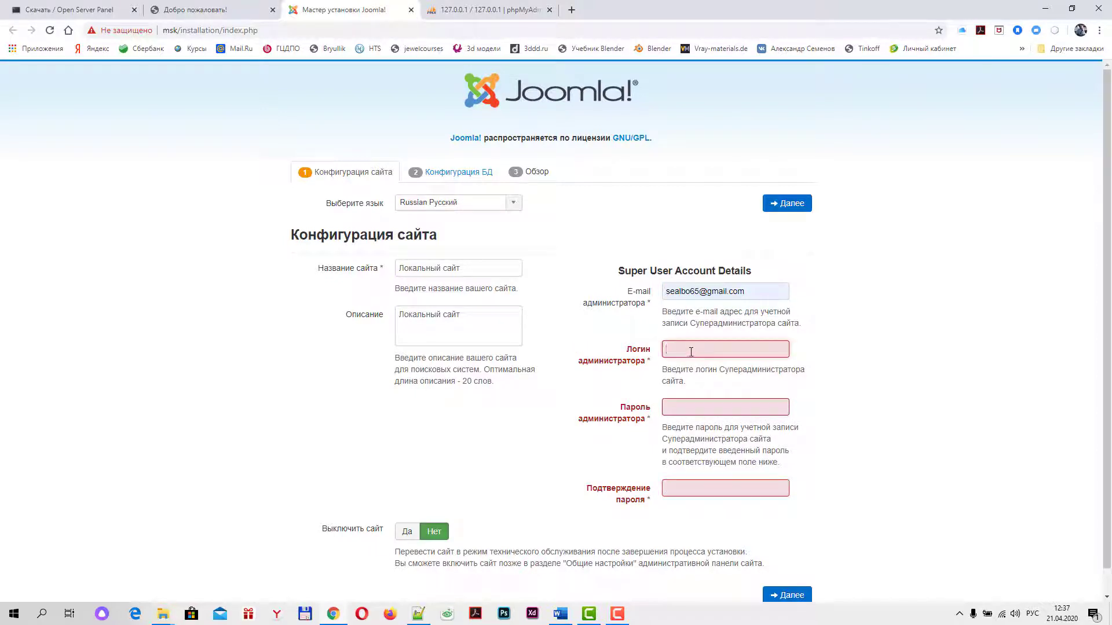
text(фв)
key(BackSpace)
key(BackSpace)
key(alt+shift)
text(ad)
Enter the administrator password and its confirmation
click(684, 408)
text(12)
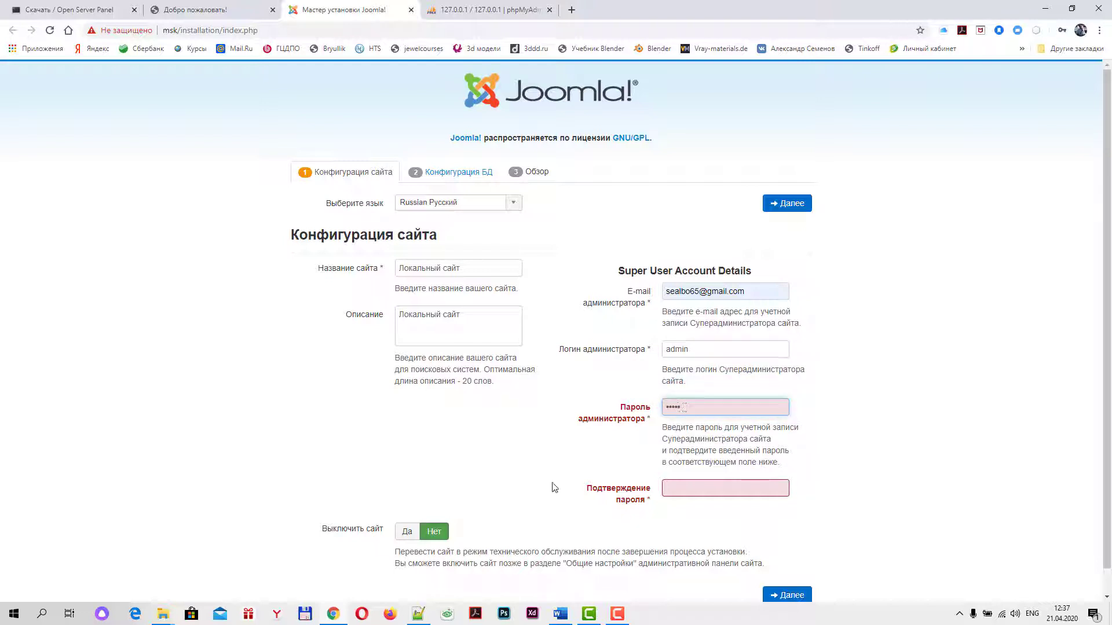
click(675, 484)
text(12)
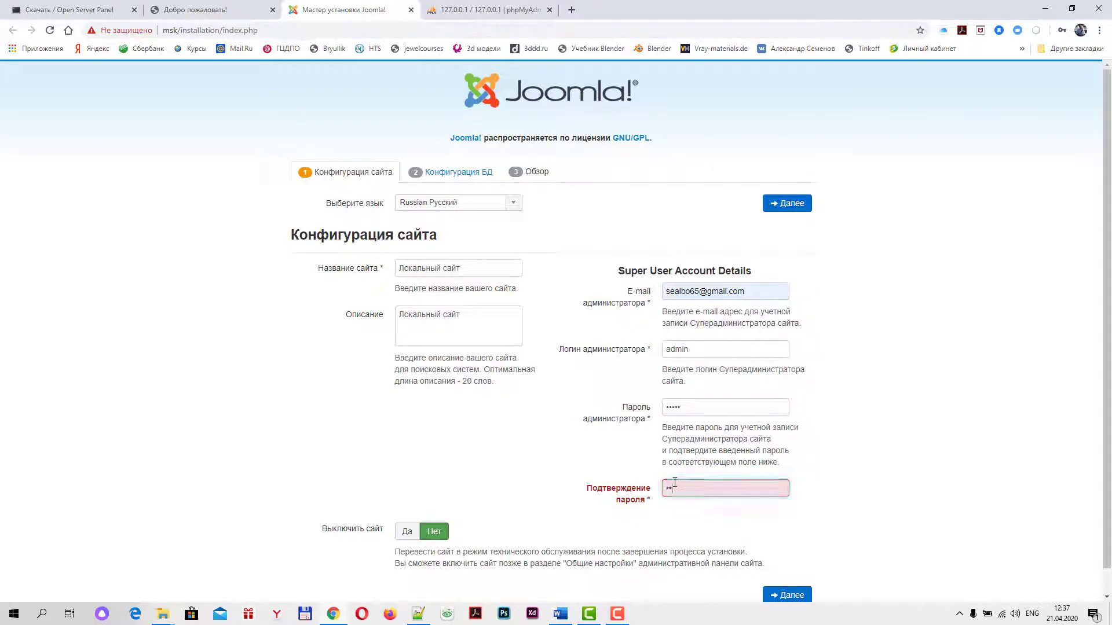
text(34)
scroll(892, 514, down, 1)
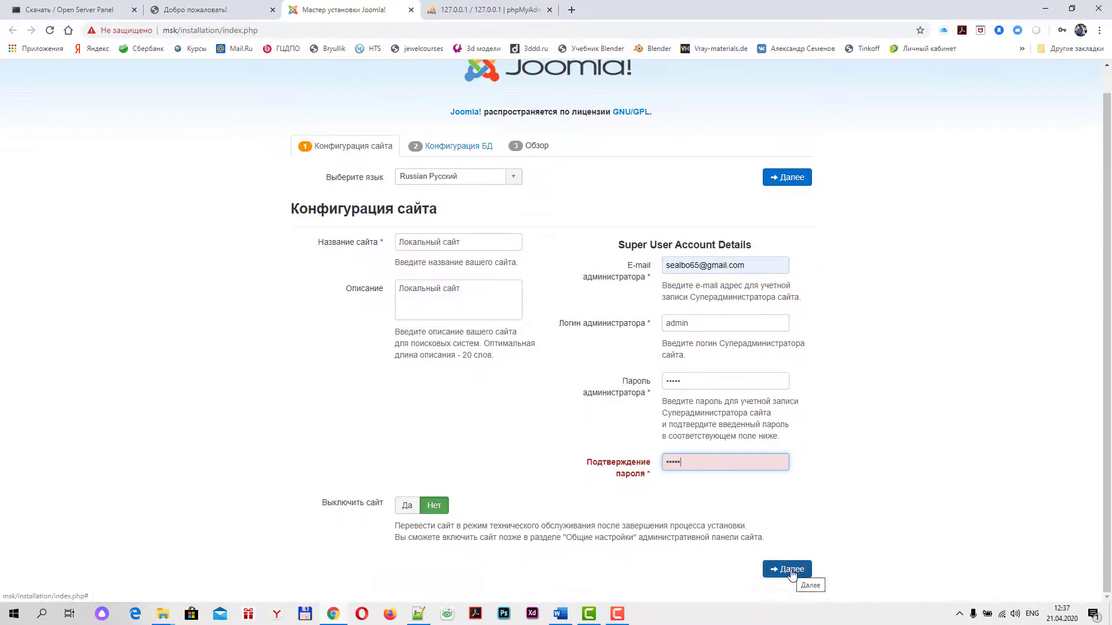
click(722, 464)
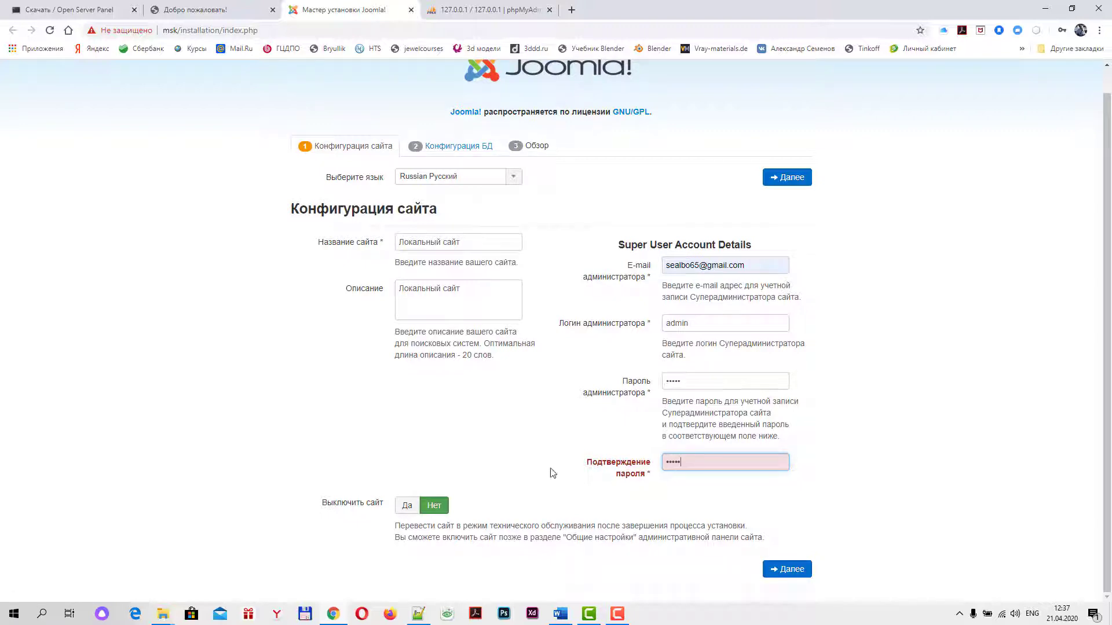
Submit the site configuration and decline Chrome's offer to save the password
click(789, 572)
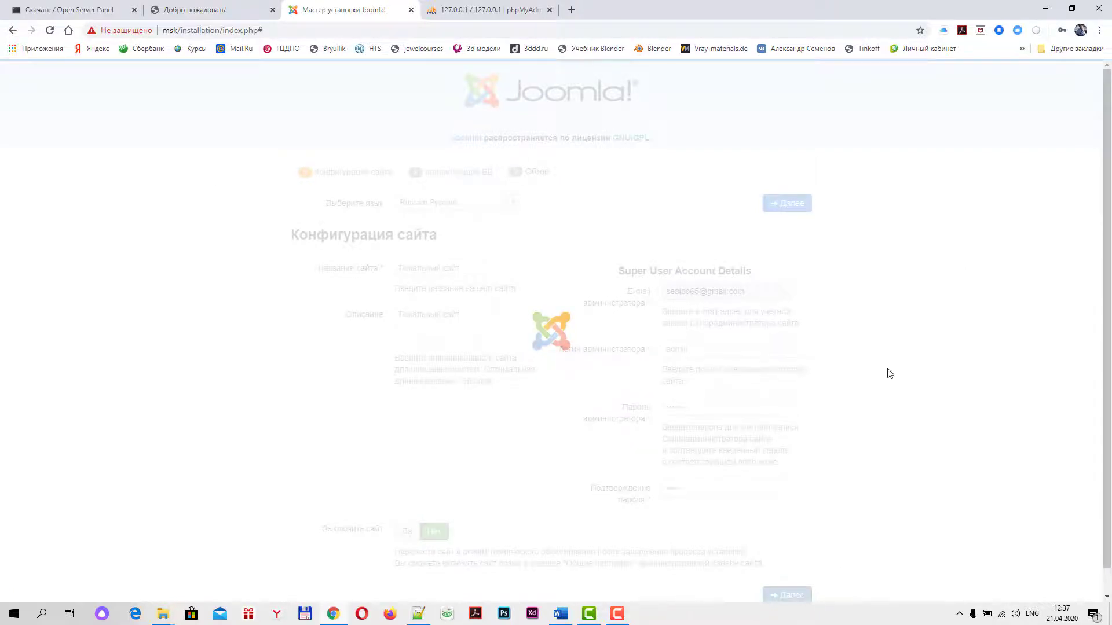
click(1046, 220)
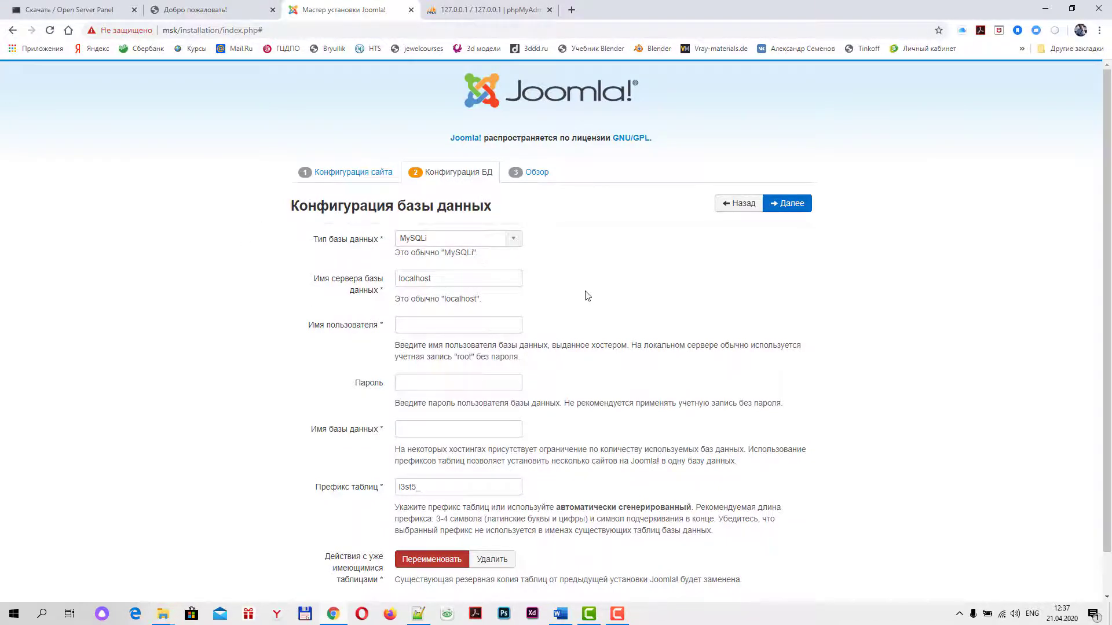
scroll(568, 276, down, 2)
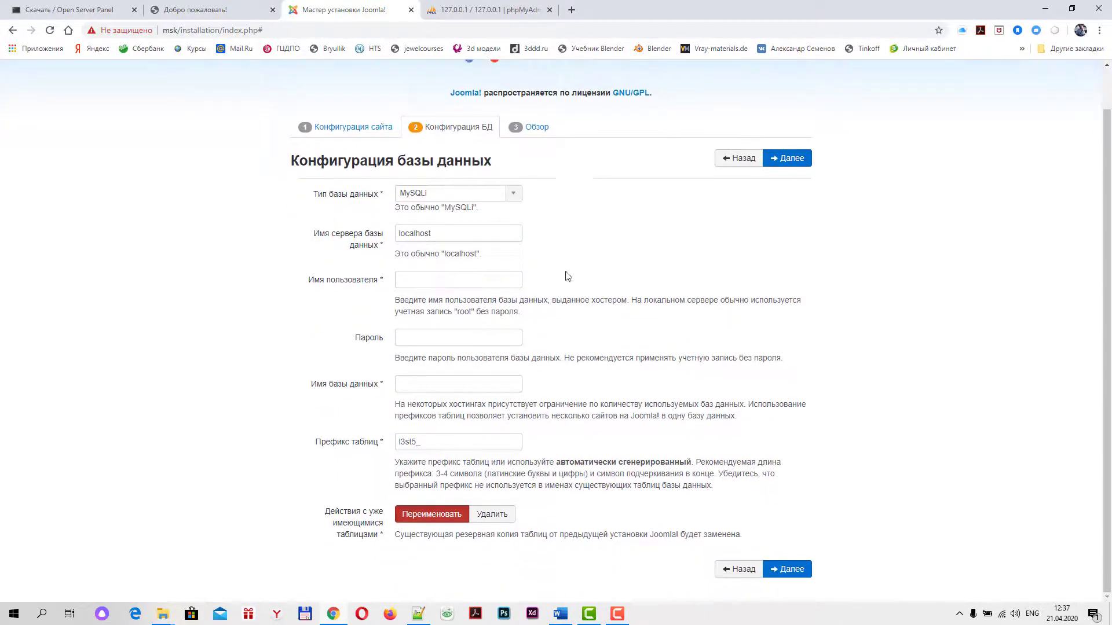
Enter database host localhost, user admin, a password and database msk, then continue
drag(433, 234, 389, 234)
click(447, 235)
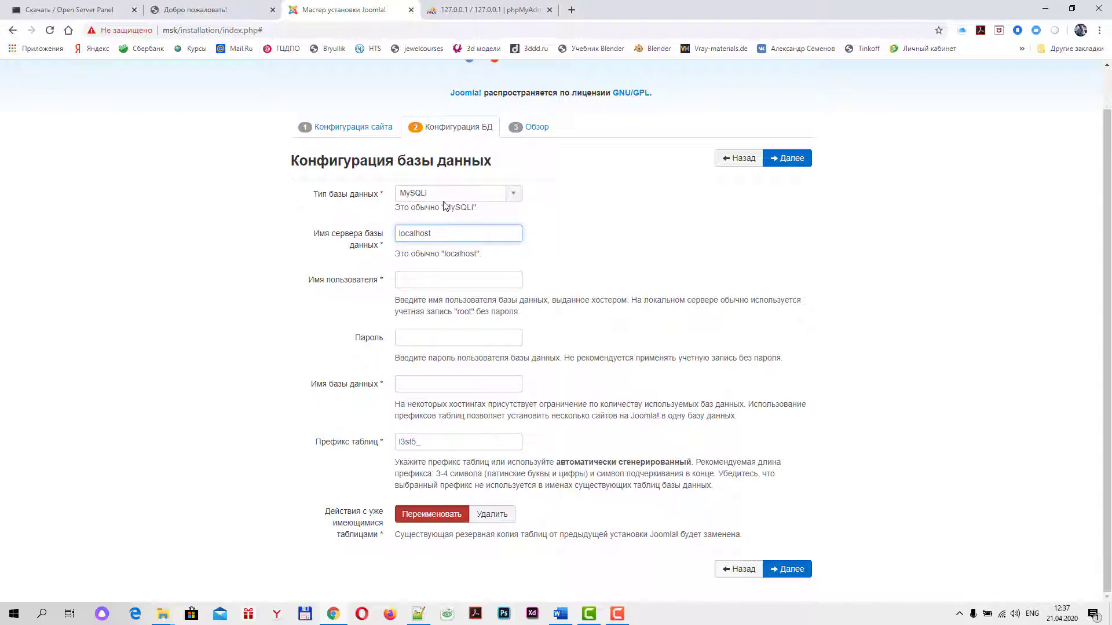
click(418, 274)
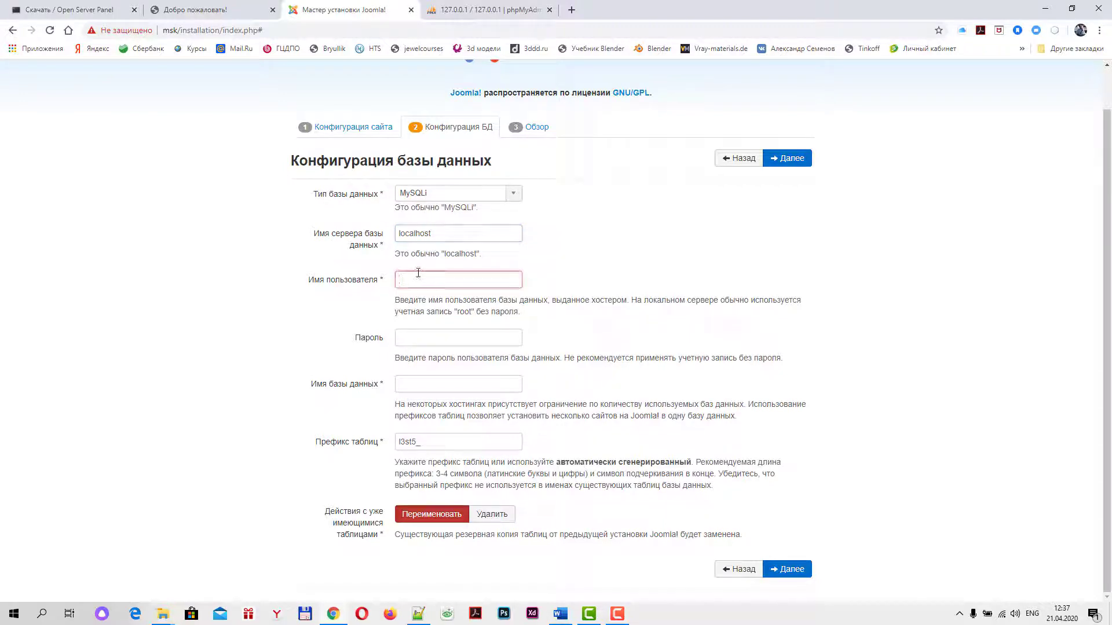
text(admin)
click(435, 335)
text(ad)
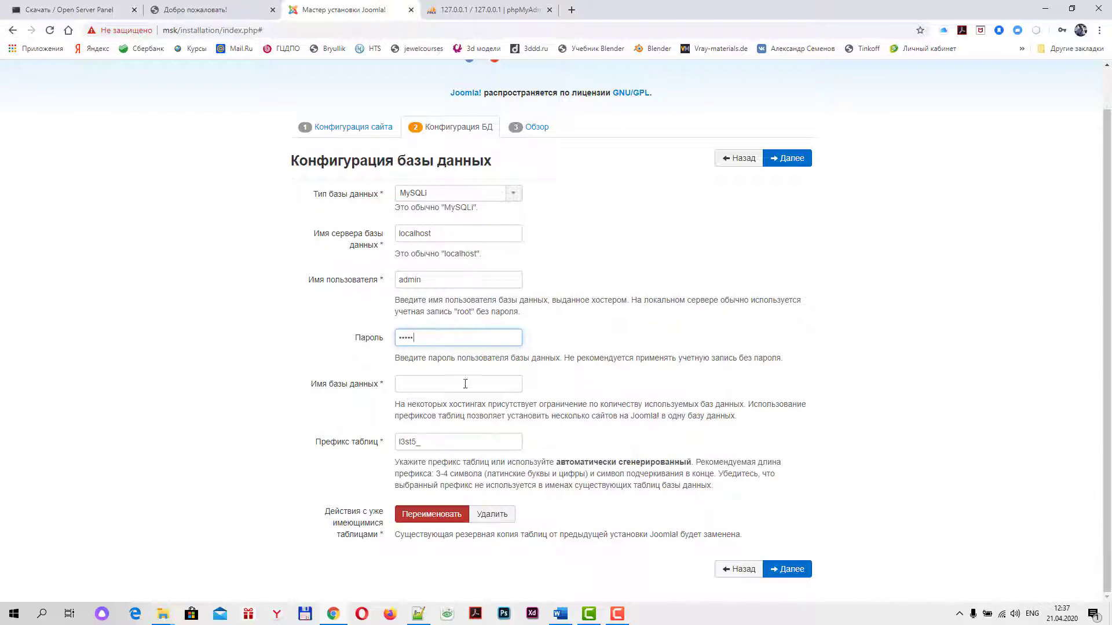
click(409, 386)
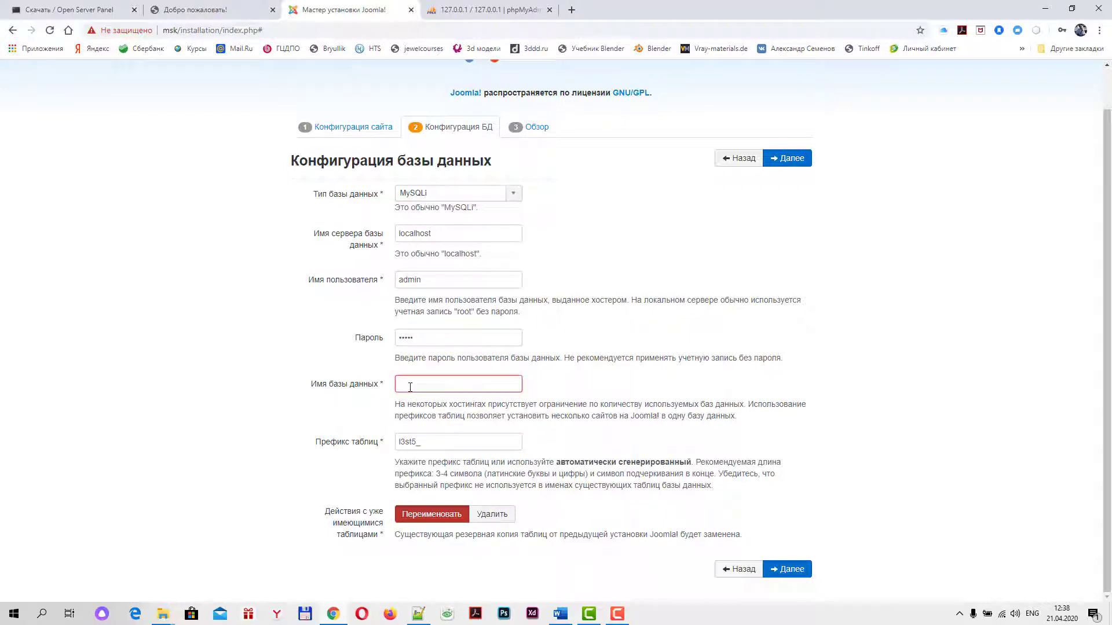
text(msk)
click(791, 159)
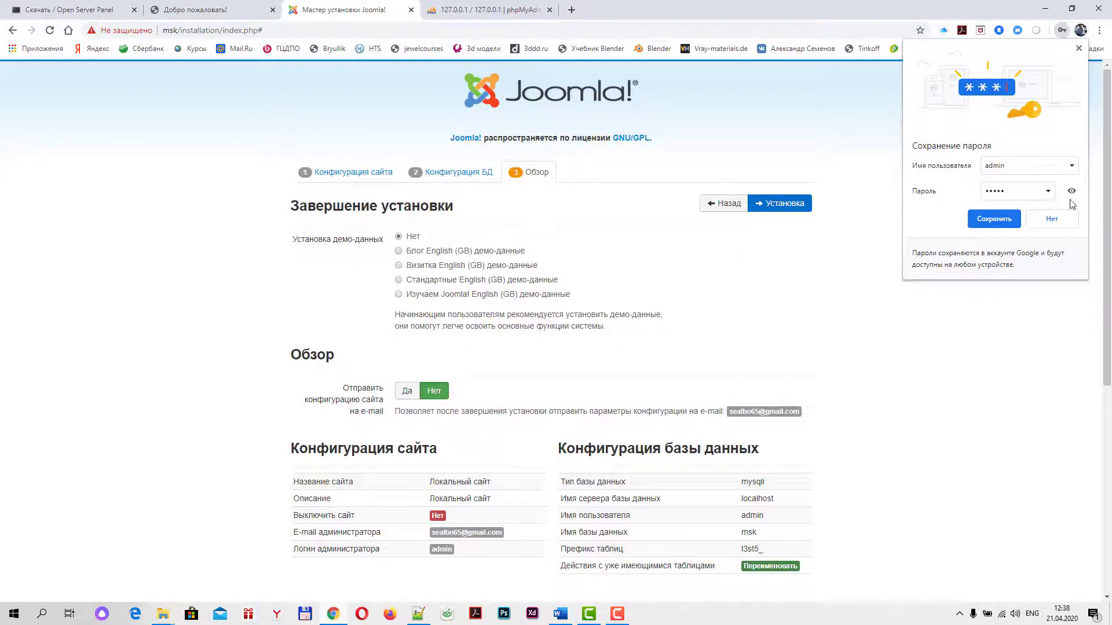
Decline Chrome's password-save prompt and scroll through the Обзор configuration and requirement tables
click(1060, 221)
scroll(875, 313, down, 6)
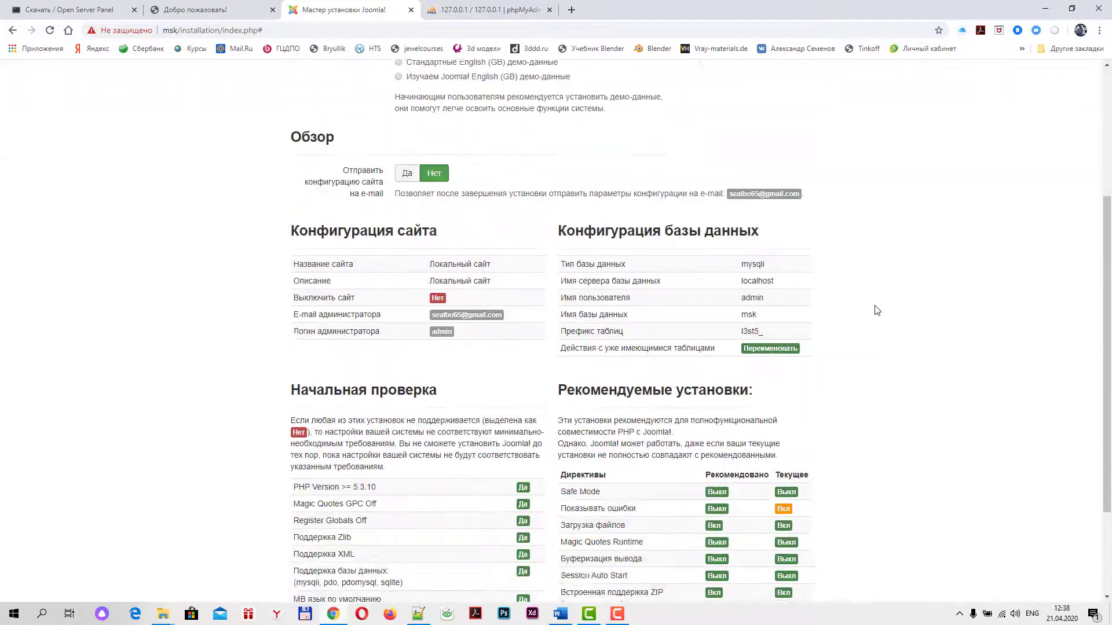
scroll(876, 315, up, 1)
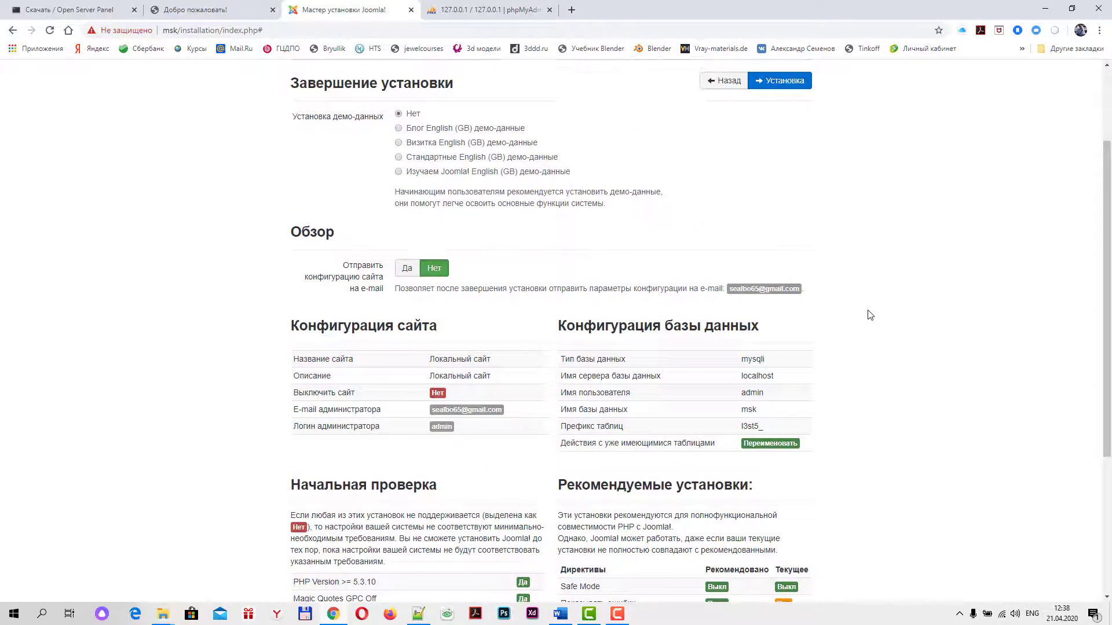
scroll(870, 315, up, 2)
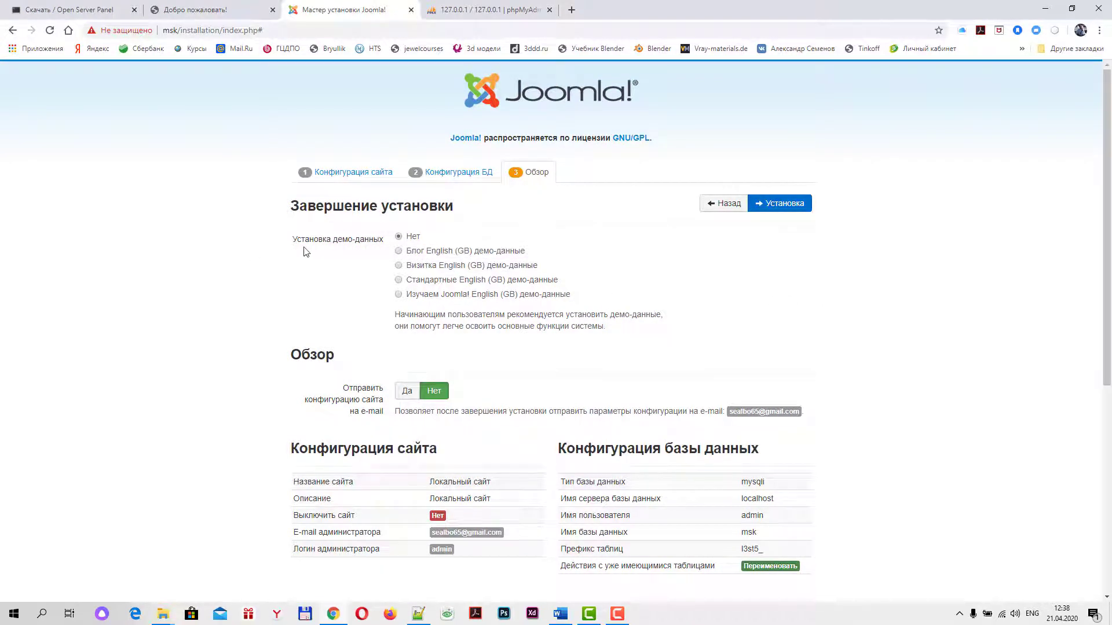
scroll(616, 277, down, 6)
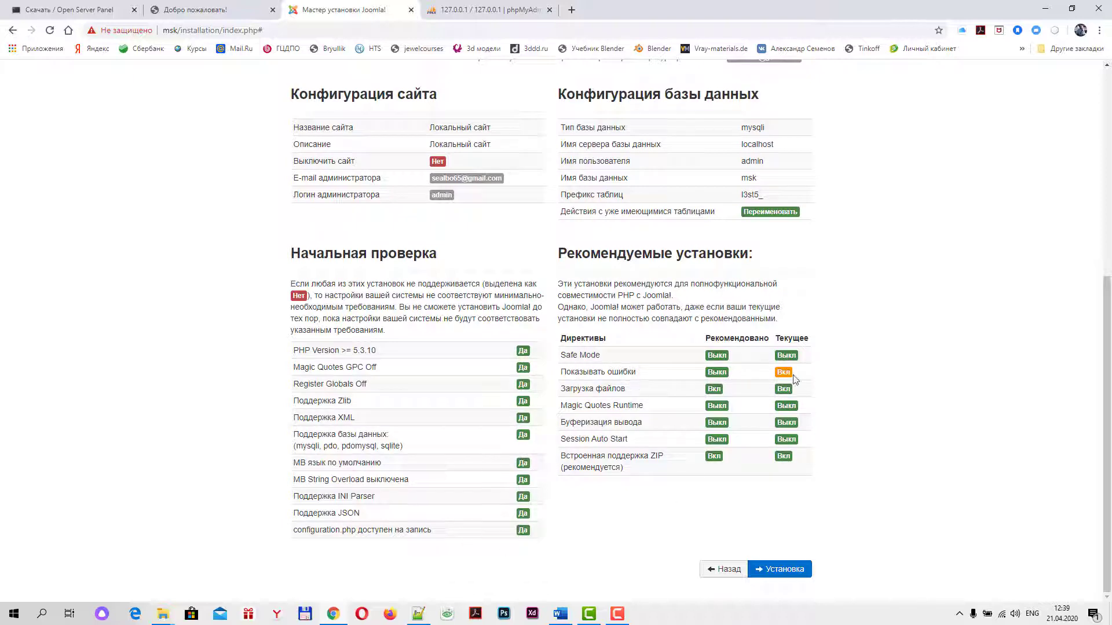
scroll(960, 303, up, 1)
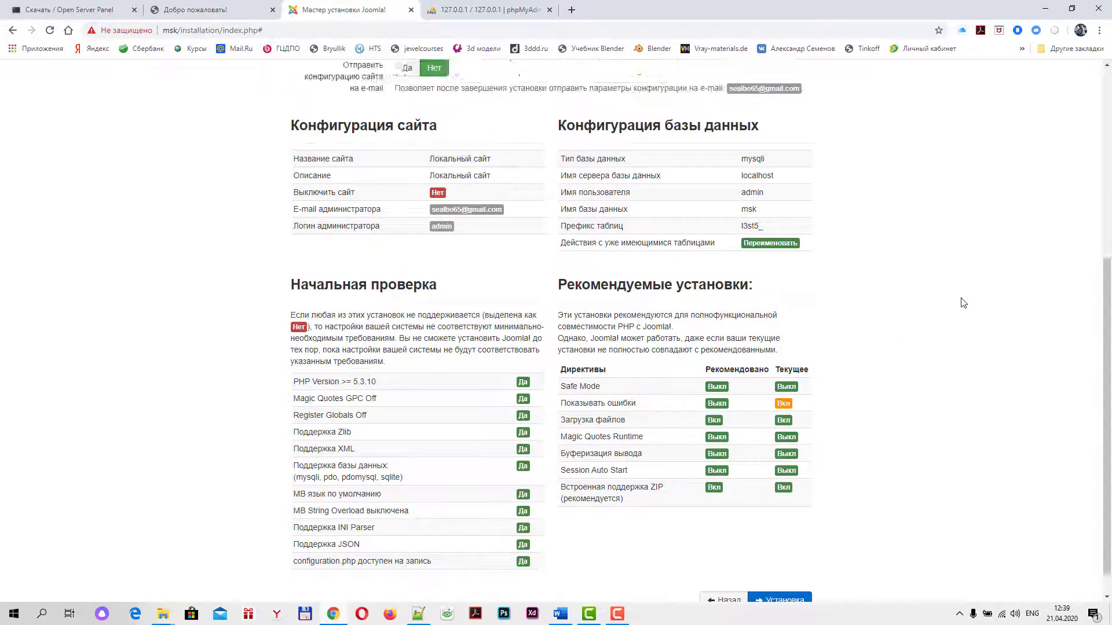
scroll(788, 528, down, 1)
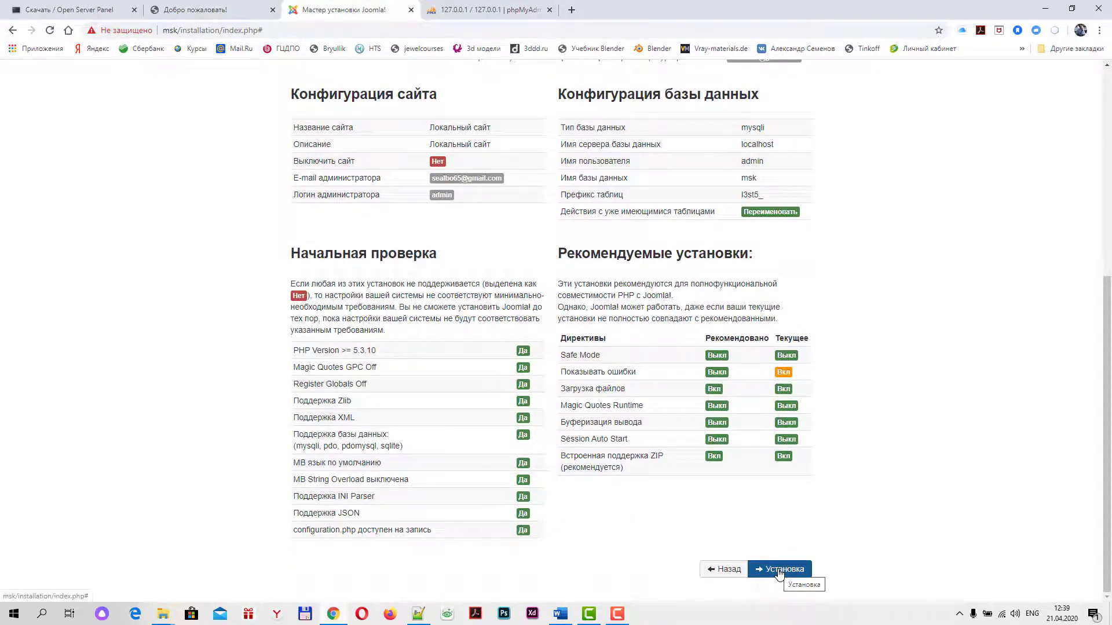
Run the Joomla installation and, after the success page, go to Установка языковых пакетов
click(776, 569)
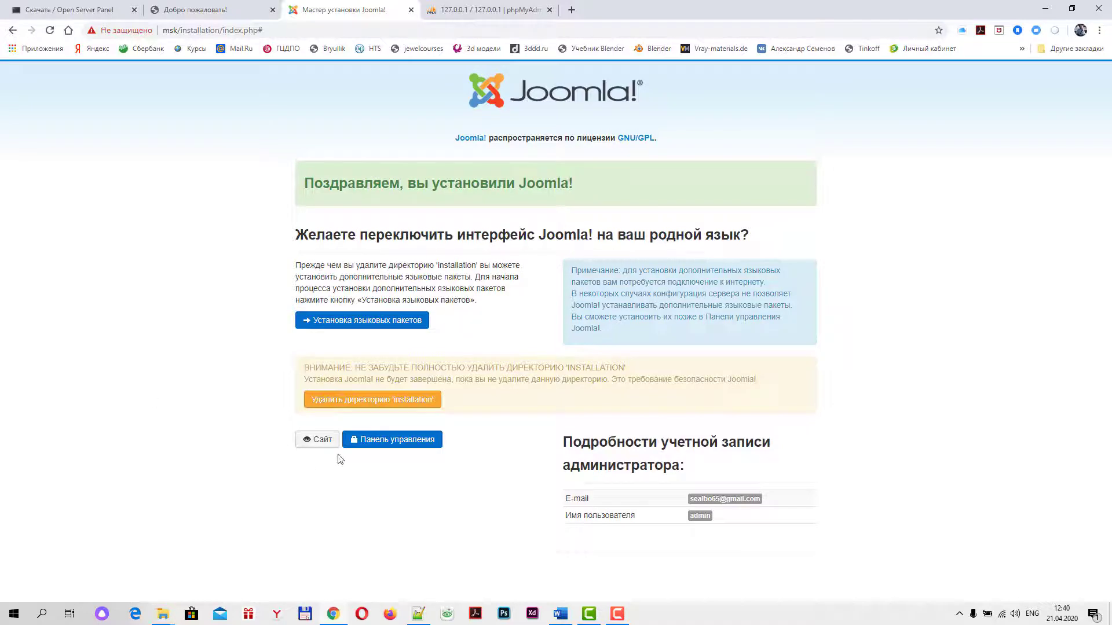
click(371, 324)
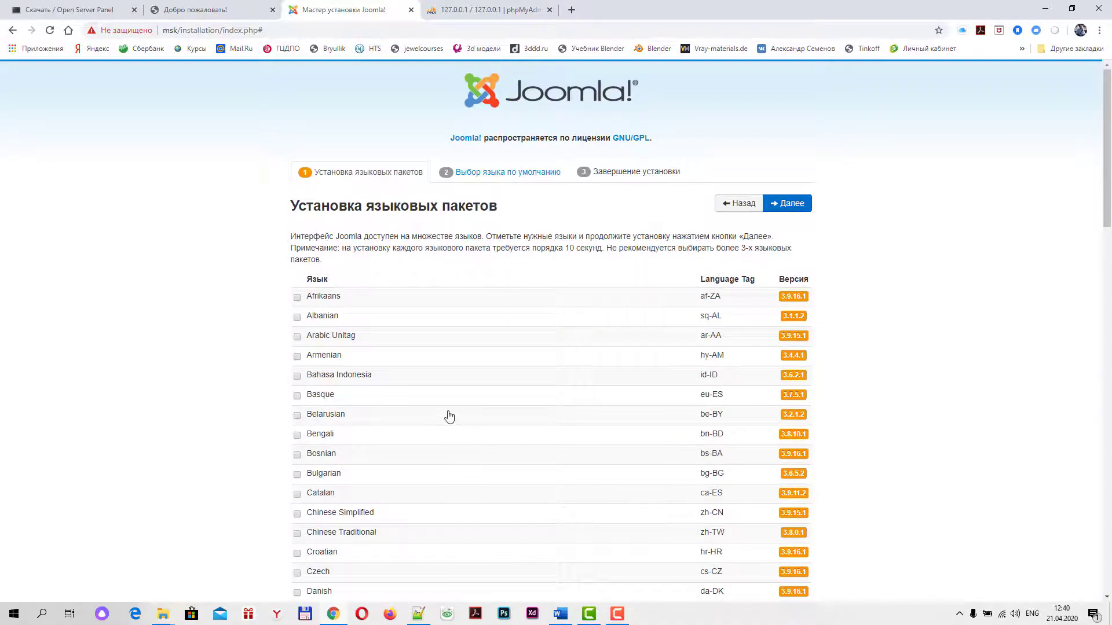
Select the Russian language pack and install it
scroll(455, 431, down, 4)
scroll(456, 431, down, 16)
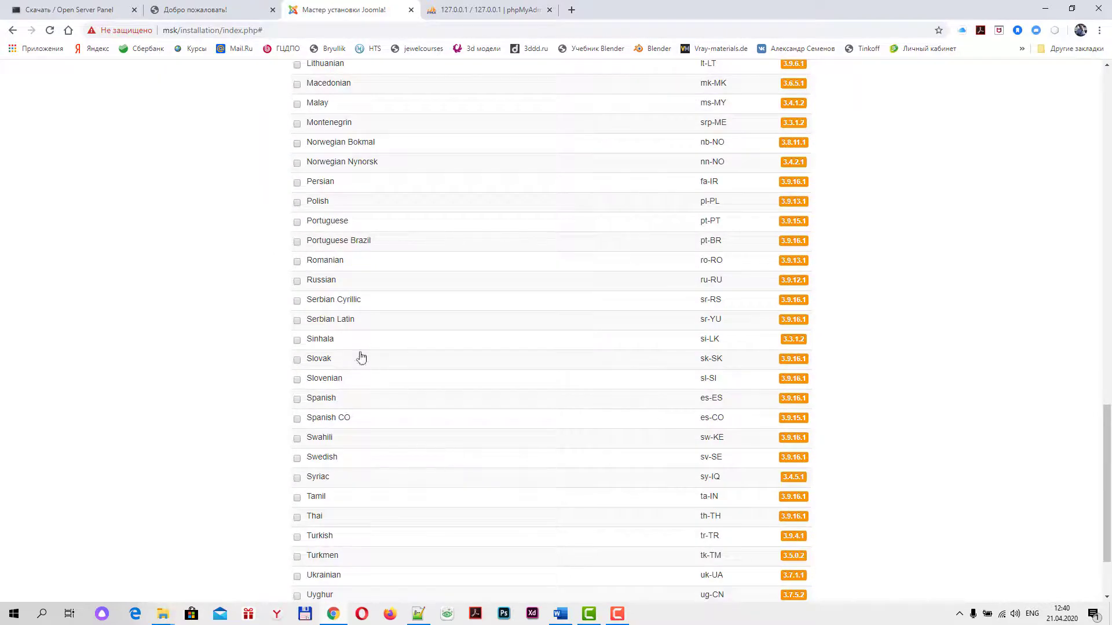
click(297, 281)
scroll(896, 351, up, 20)
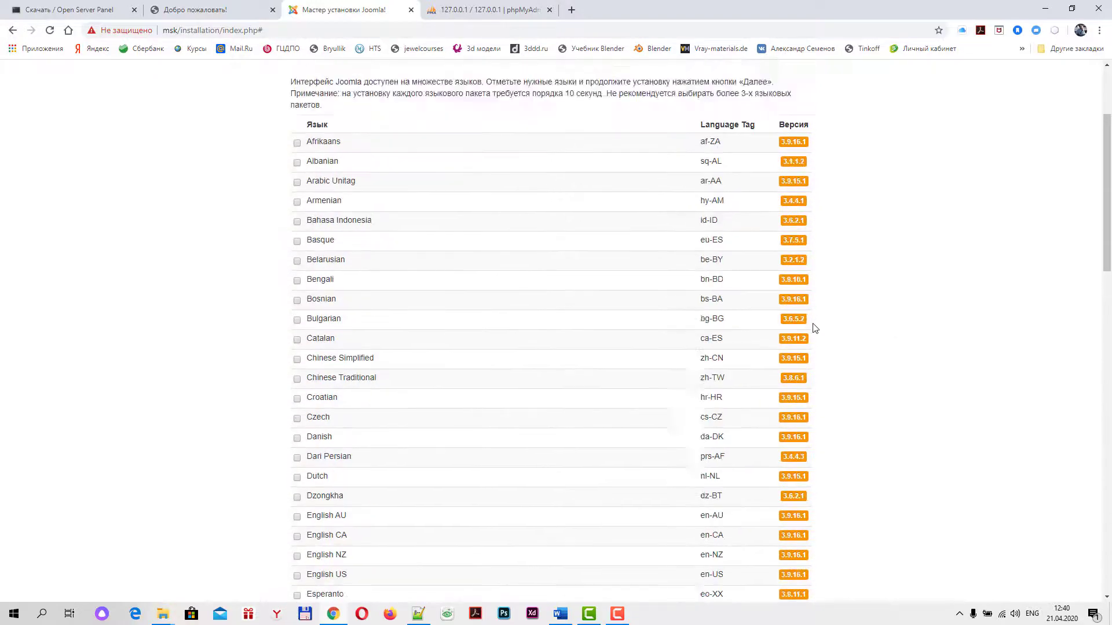
click(793, 202)
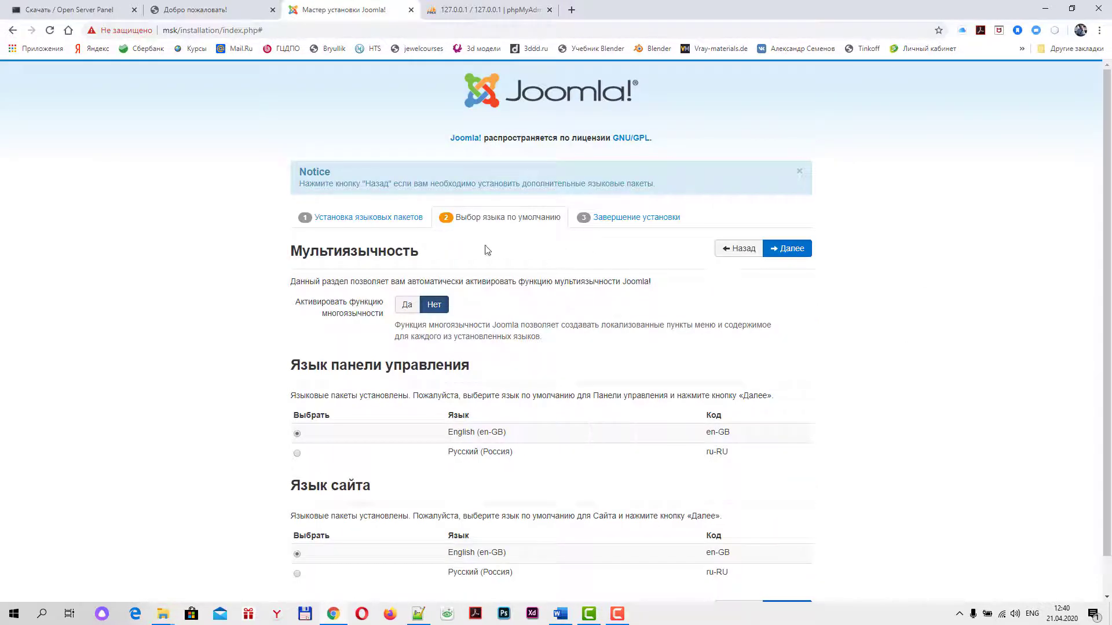
Make Русский (Россия) the default language for the control panel and the site
scroll(1007, 385, down, 1)
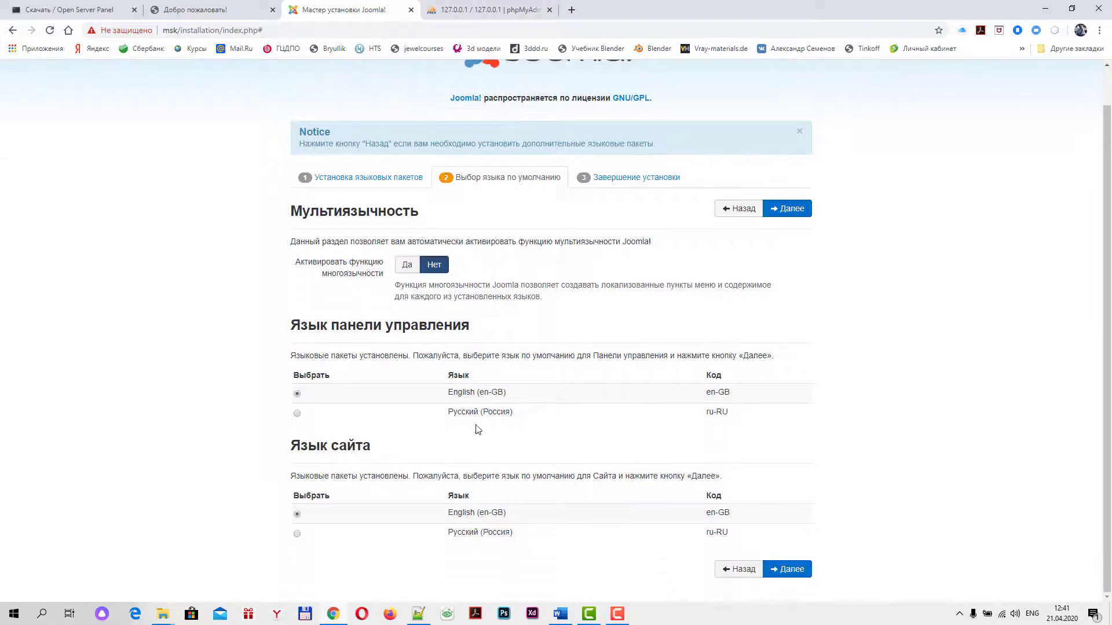
click(297, 414)
click(297, 533)
Confirm the language defaults, remove the installation folder, and open the administrator panel
click(796, 212)
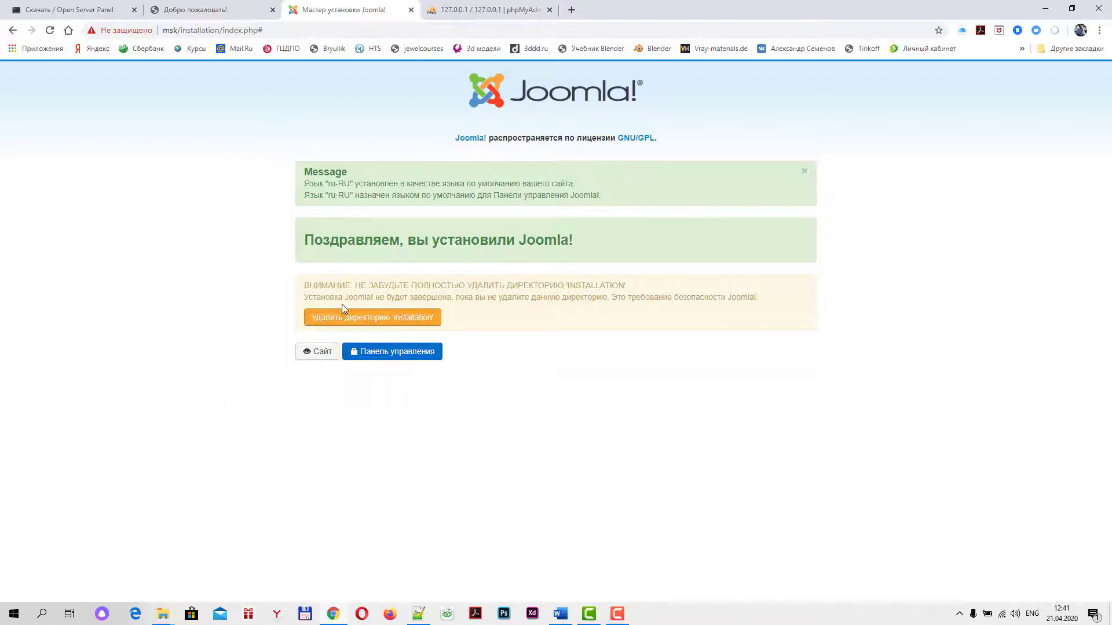
click(378, 322)
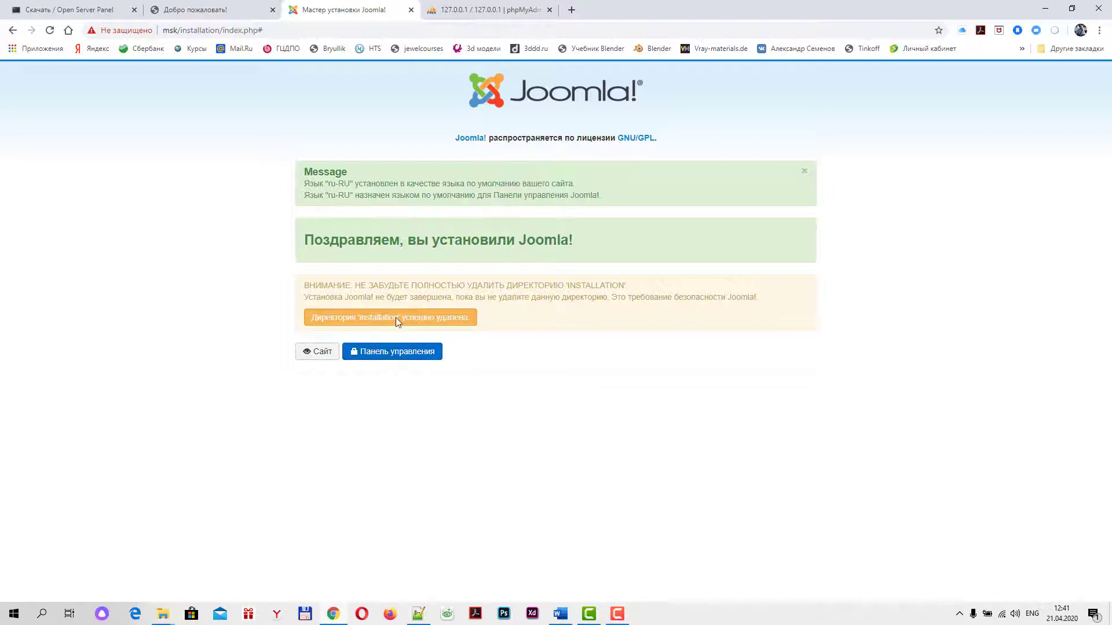
click(384, 357)
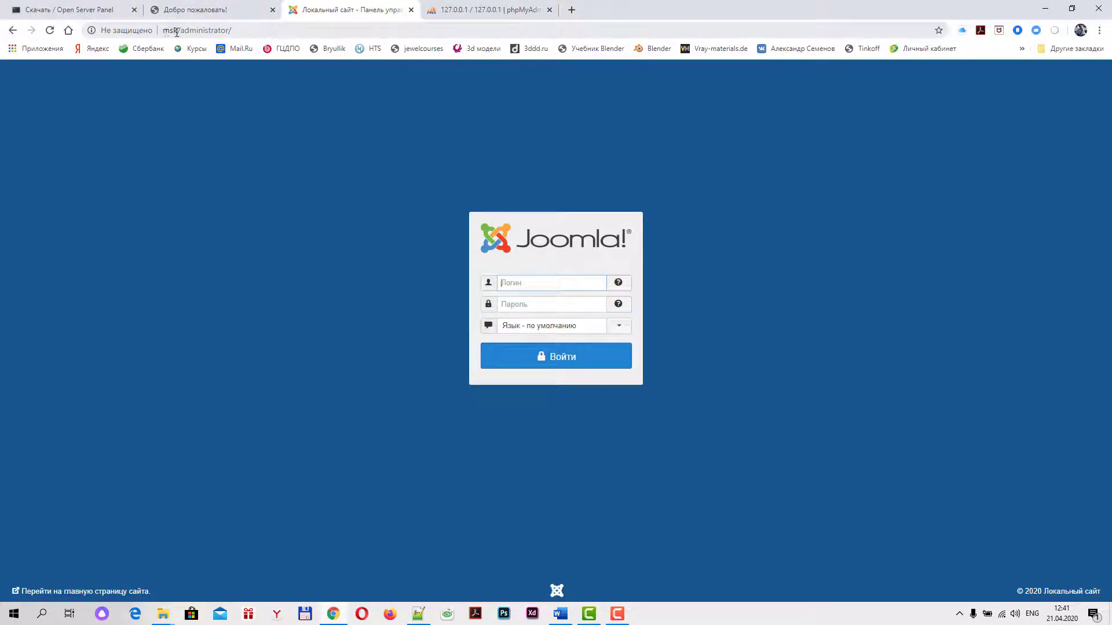
Enter the administrator username and password and sign in to the msk control panel
click(508, 284)
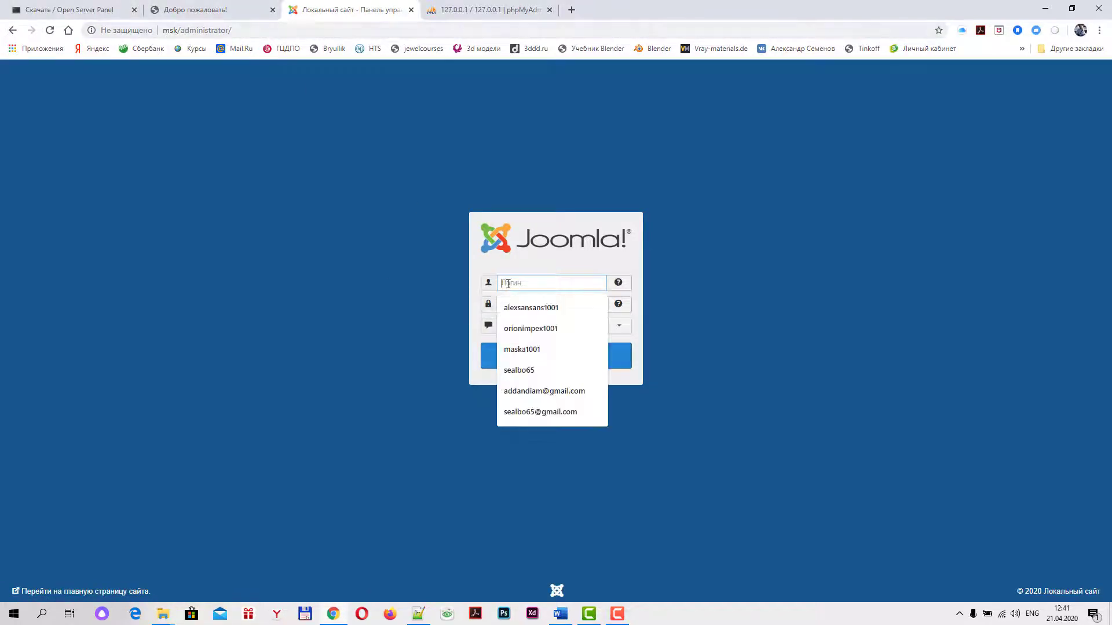
click(575, 261)
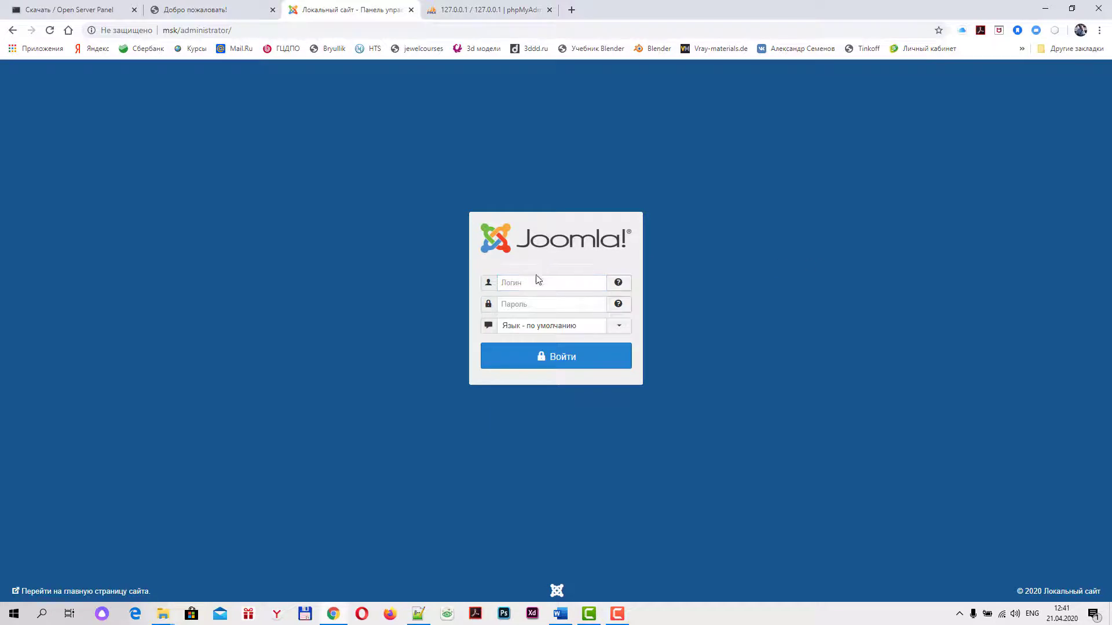
click(517, 283)
text(ad)
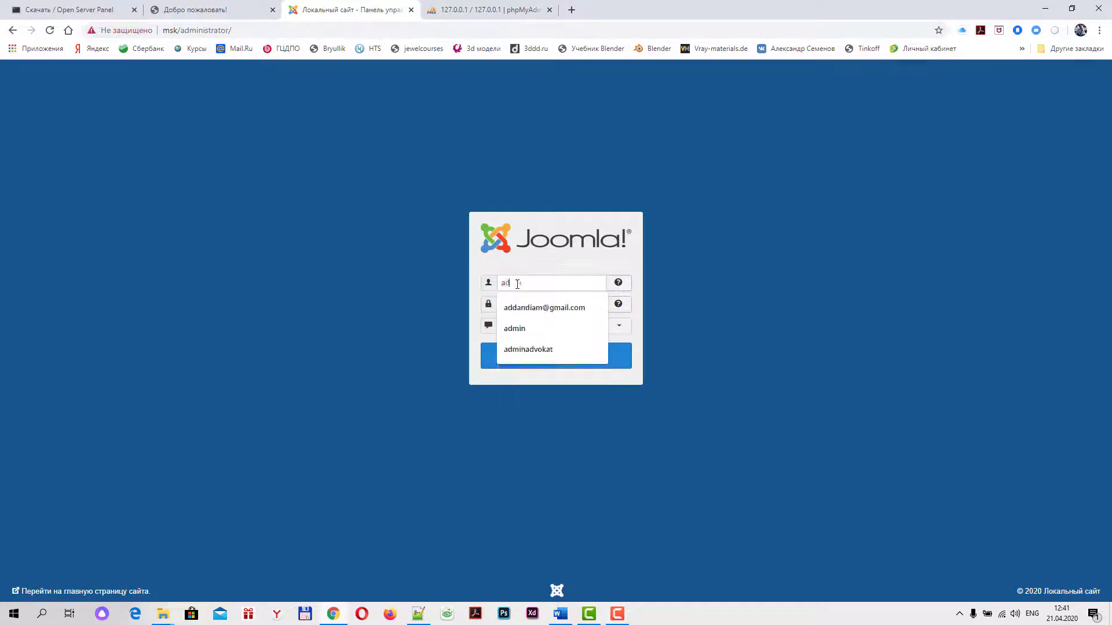
text(min)
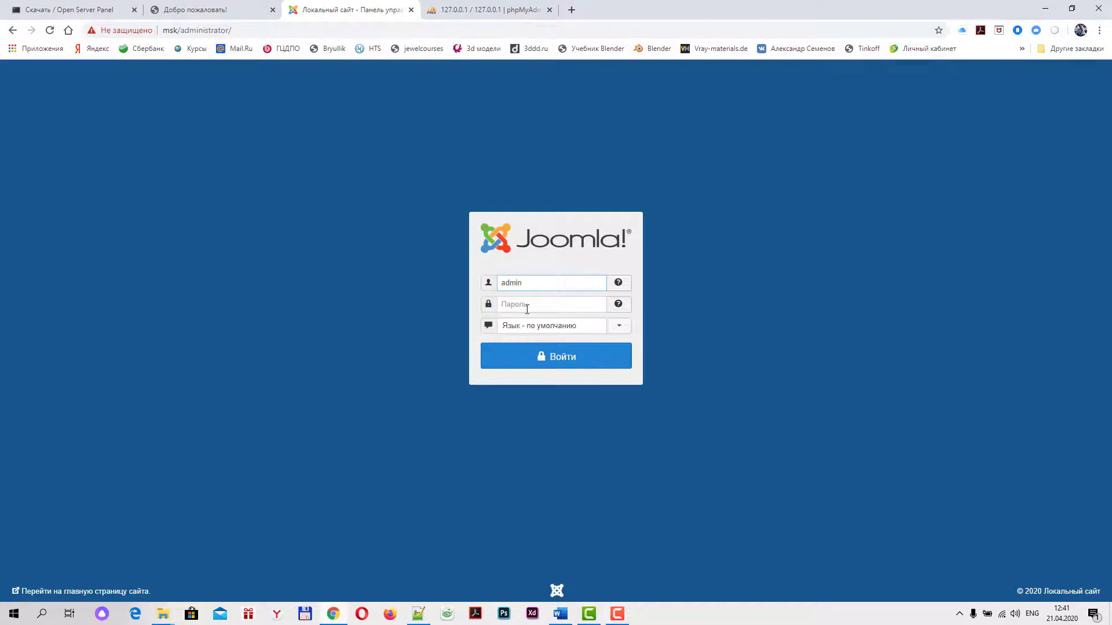
click(527, 308)
text(ad)
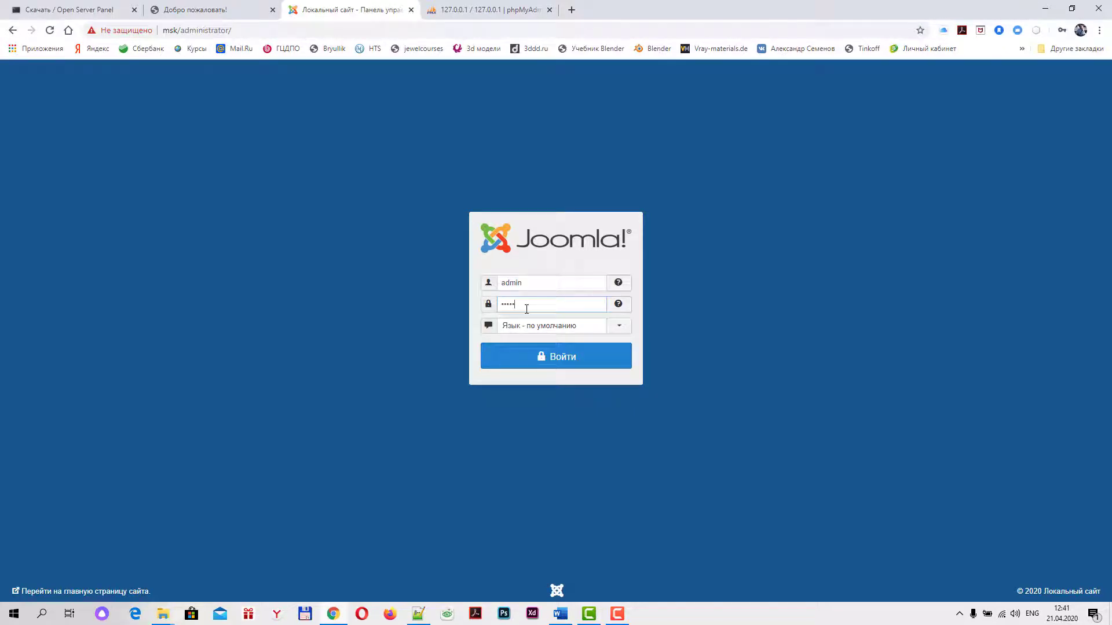
click(567, 360)
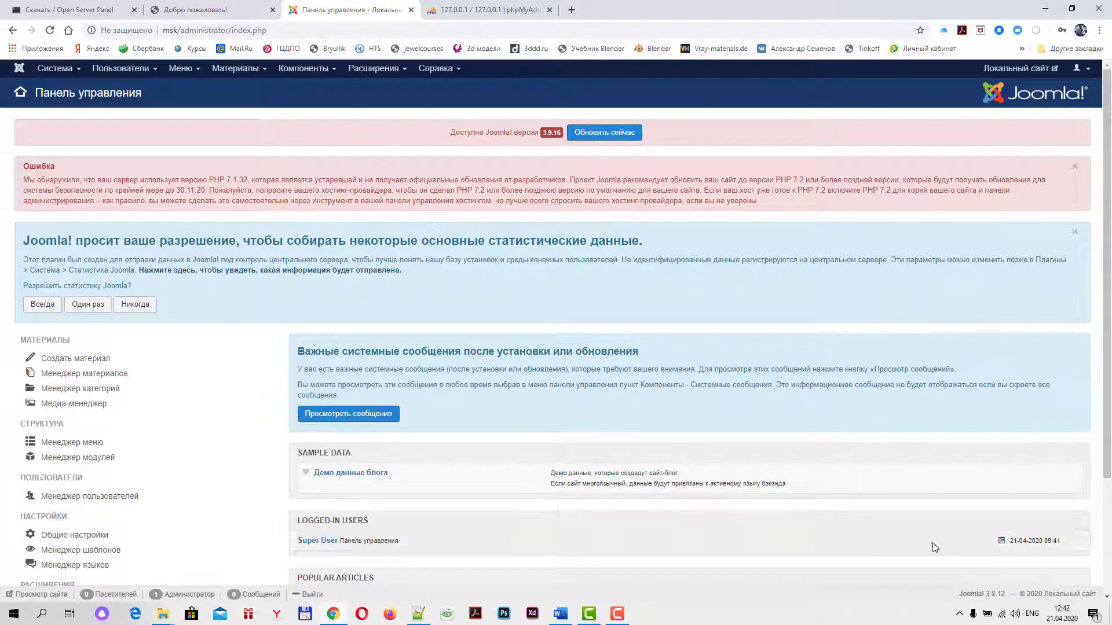
click(959, 614)
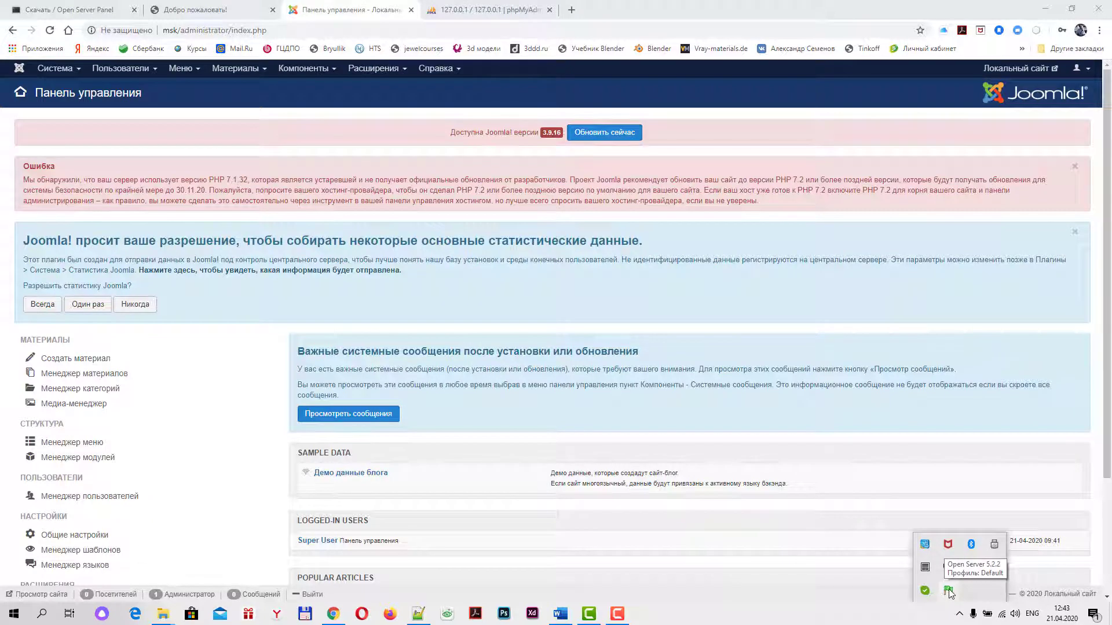
click(948, 590)
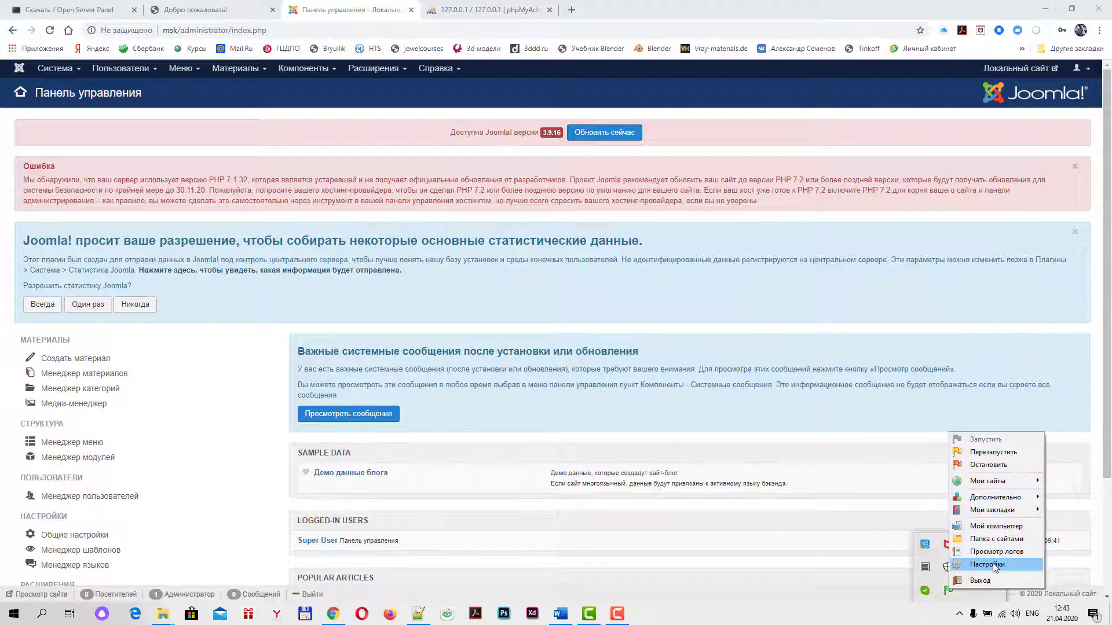
click(994, 568)
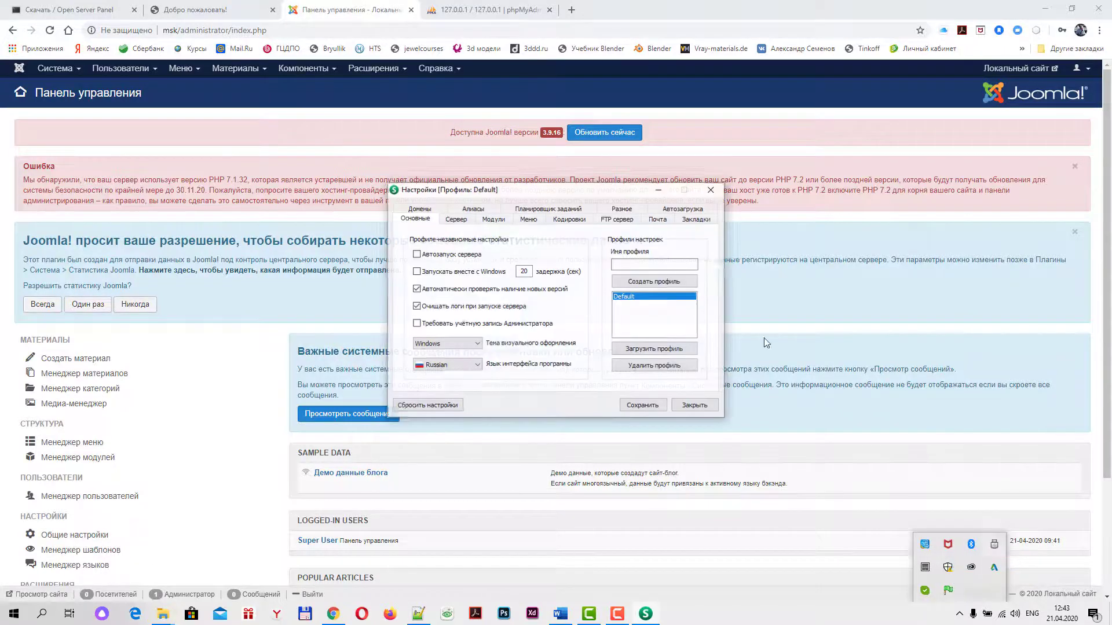
click(493, 219)
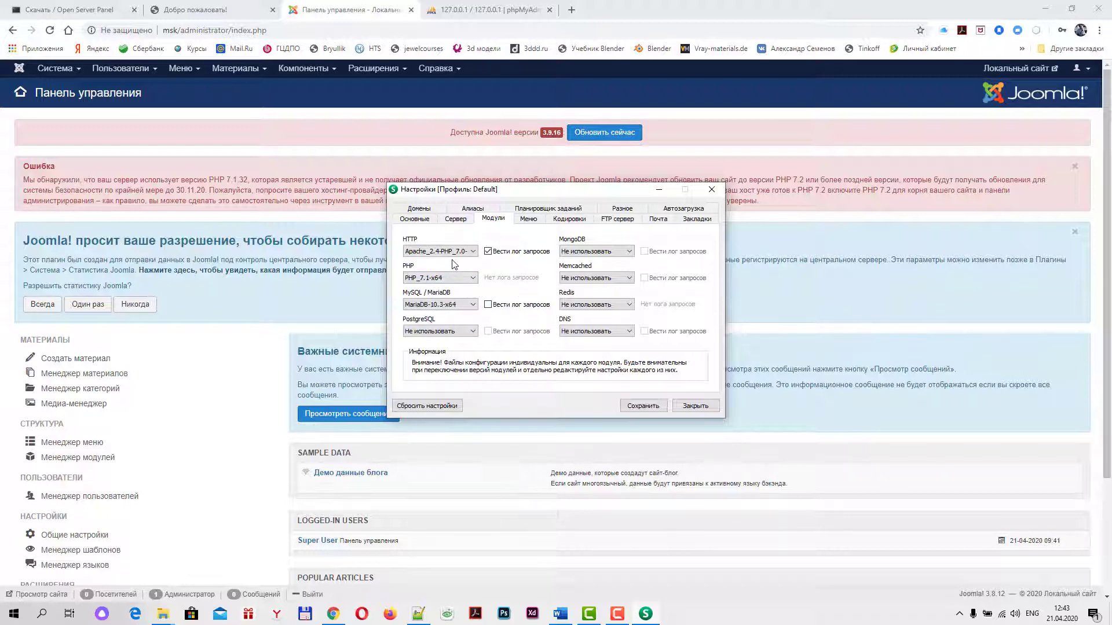
drag(590, 189, 660, 224)
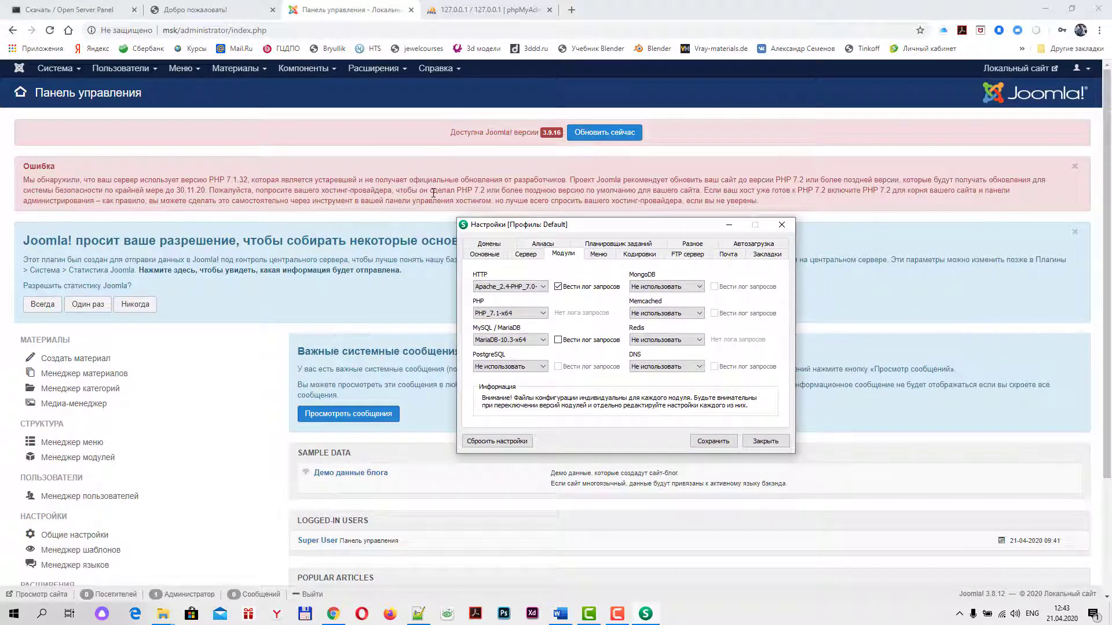
drag(603, 225, 610, 222)
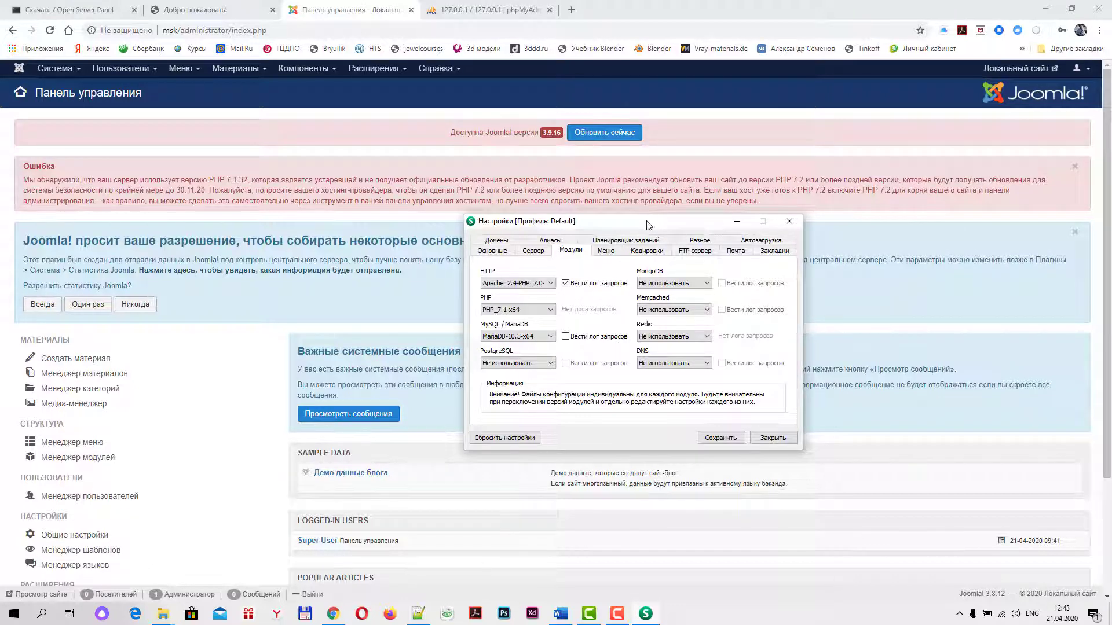
drag(648, 224, 663, 226)
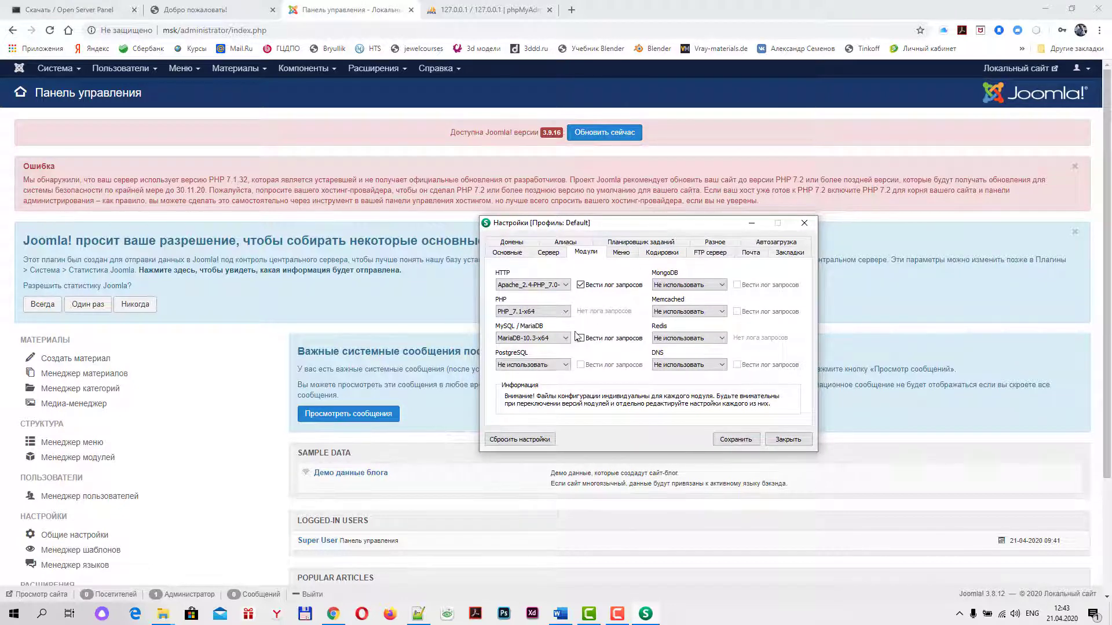
click(566, 313)
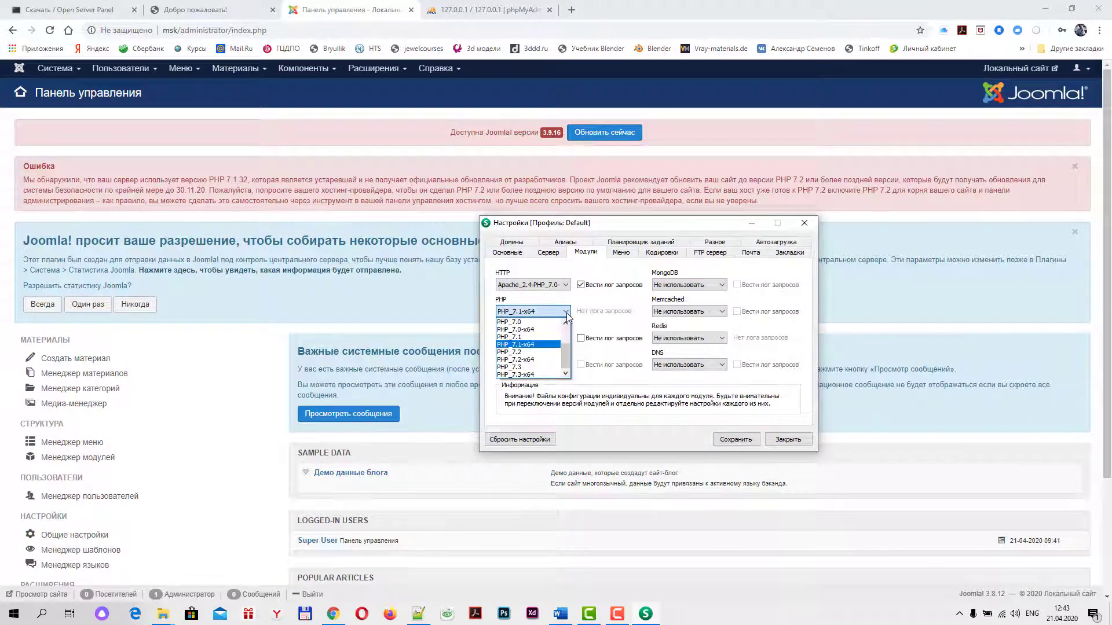
click(567, 314)
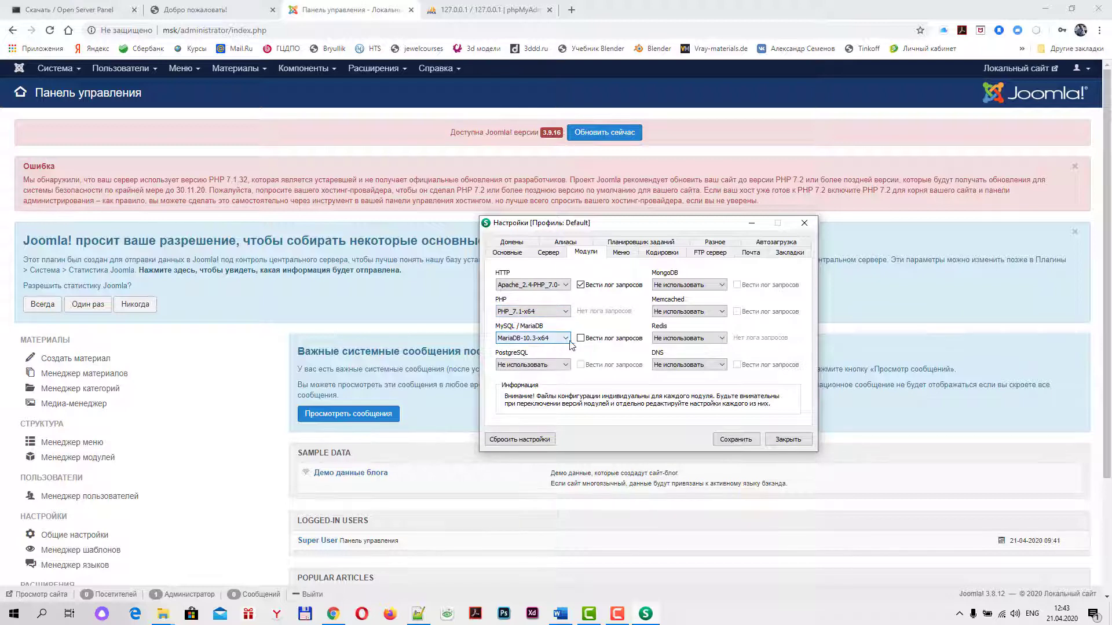
click(566, 286)
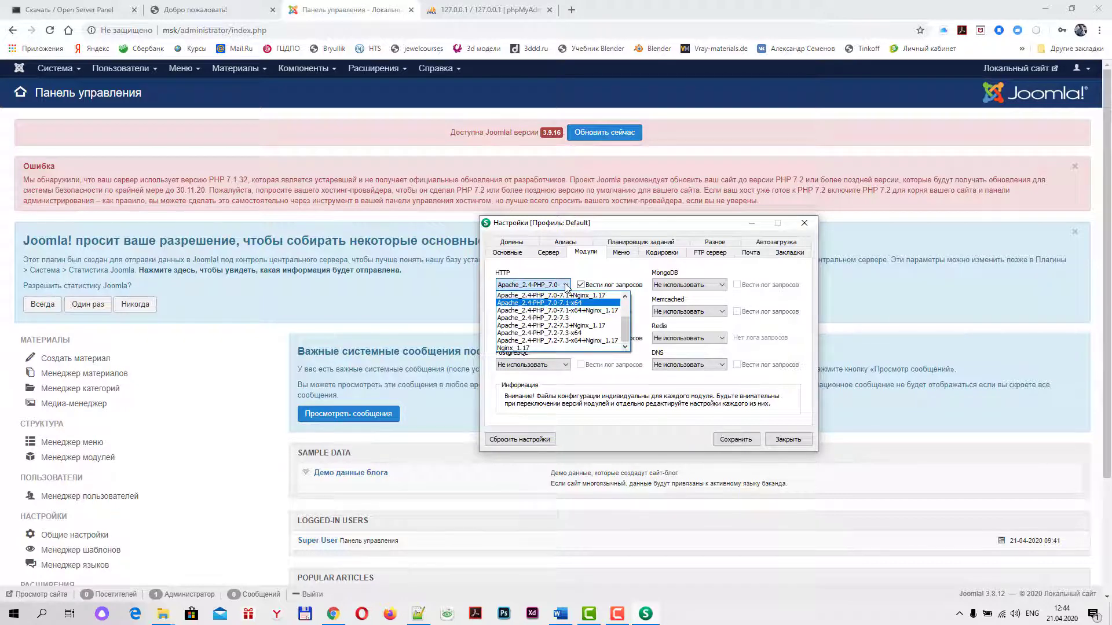
click(566, 285)
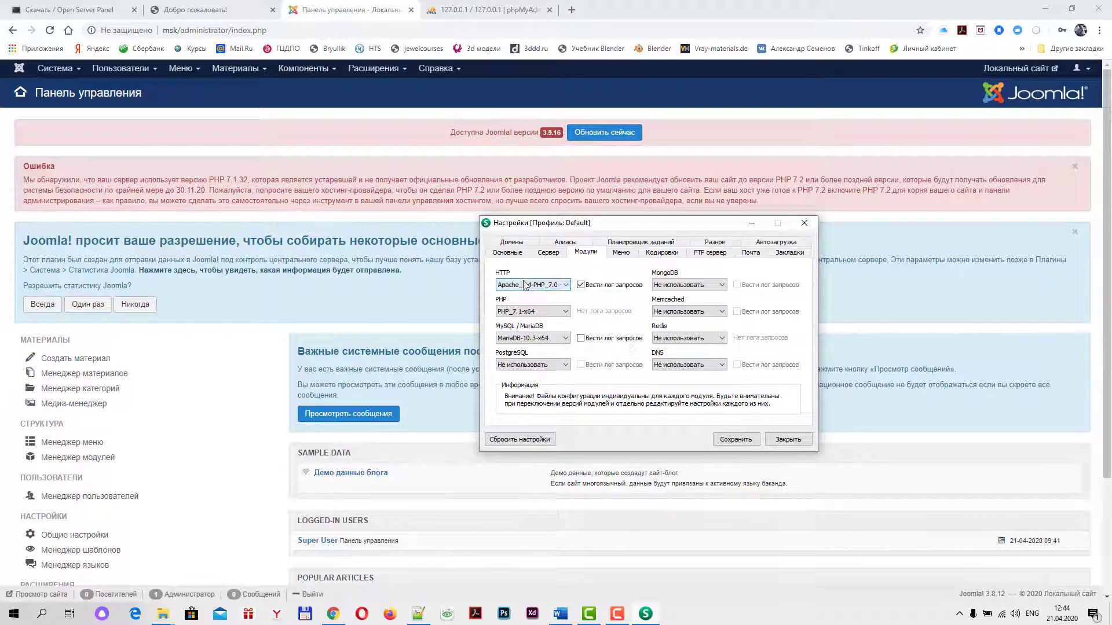
drag(609, 224, 598, 214)
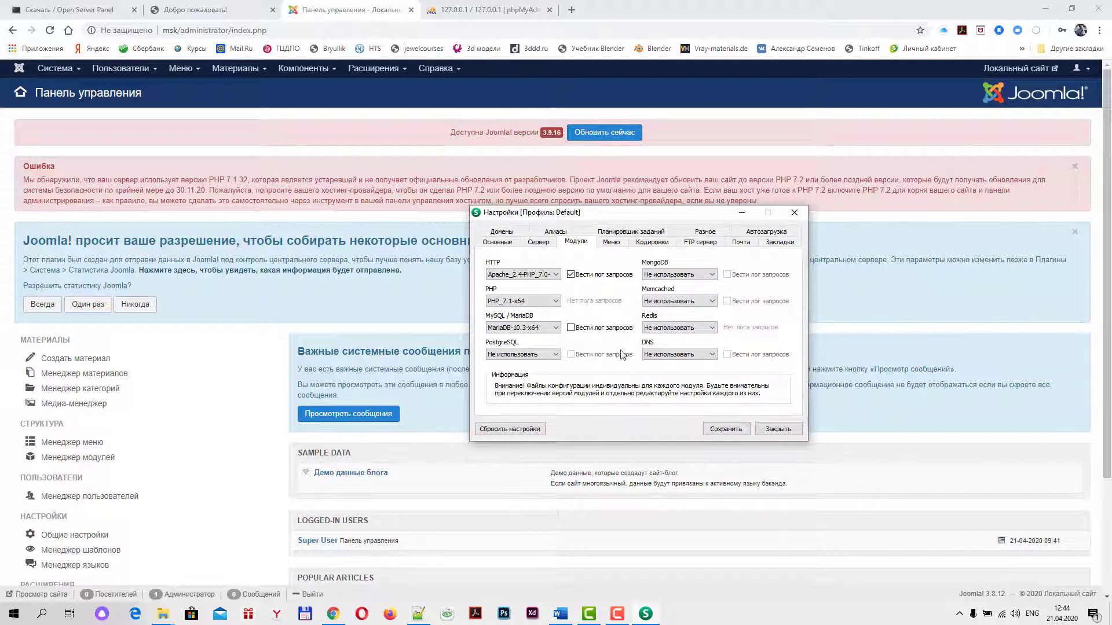
click(778, 429)
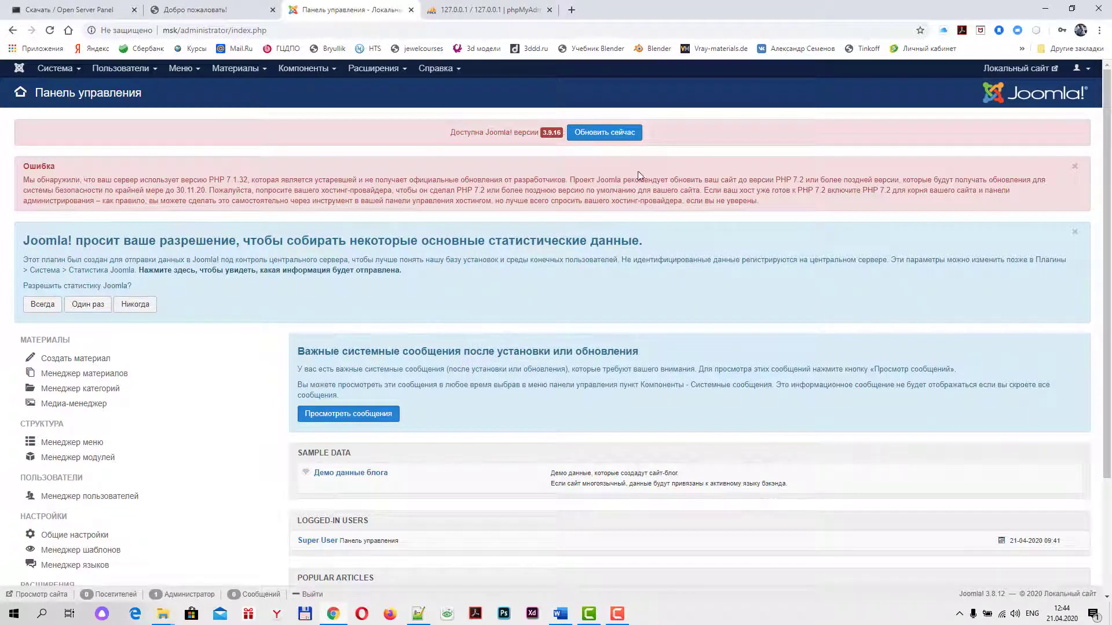
Update Joomla from 3.8.12 to 3.9.16 using Обновить сейчас and Установить обновление
click(603, 134)
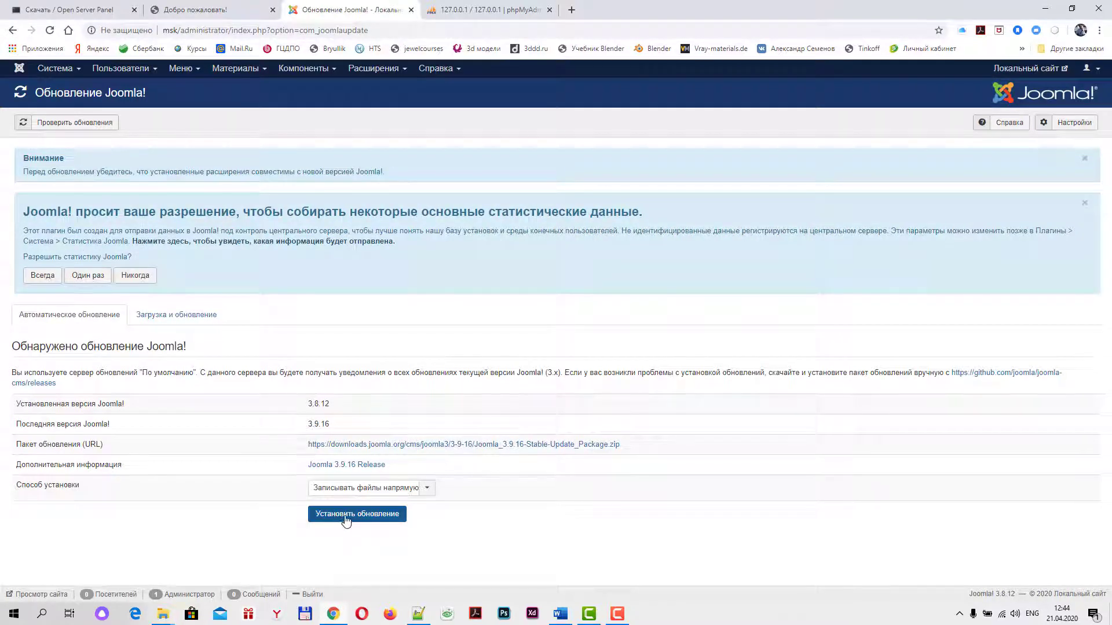
click(356, 514)
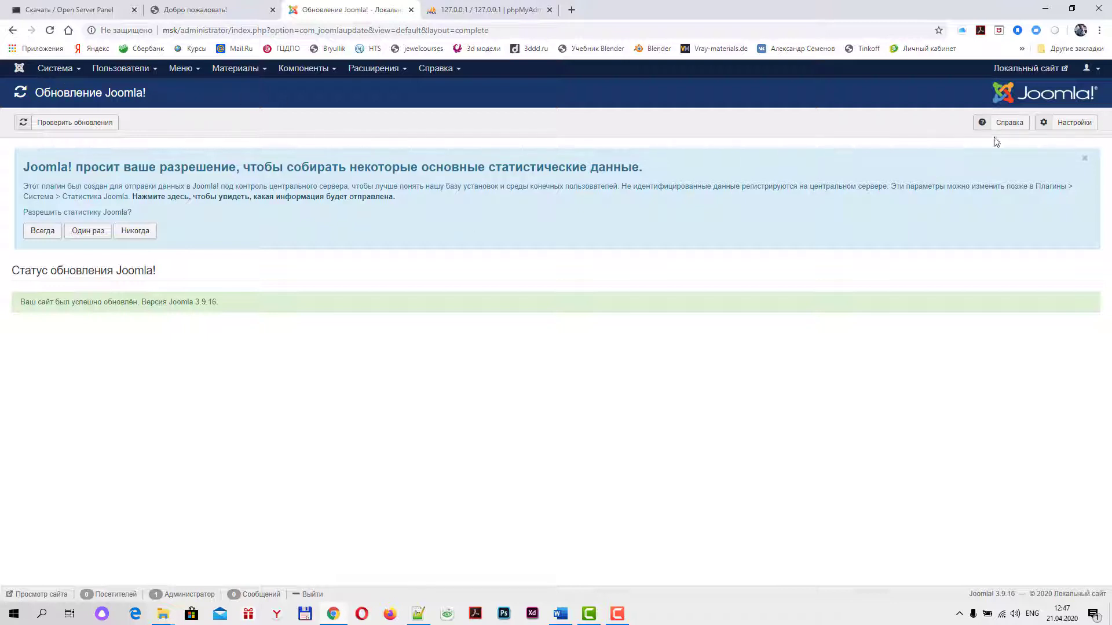
Preview the local site front page, close the phpMyAdmin tab, and open the Система menu
click(1023, 69)
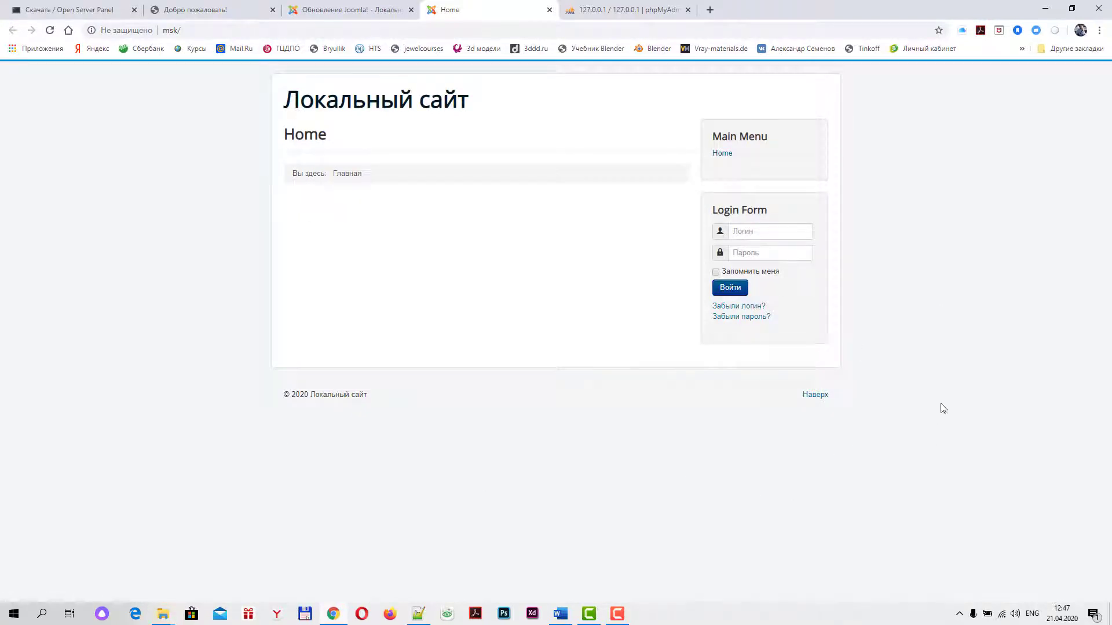
click(341, 13)
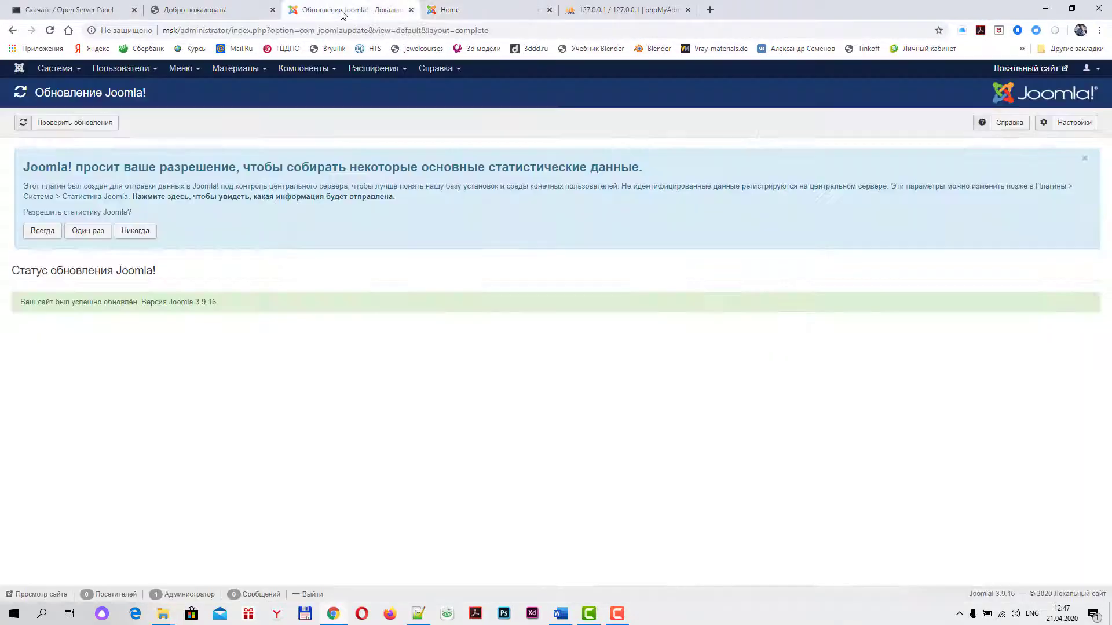
click(602, 10)
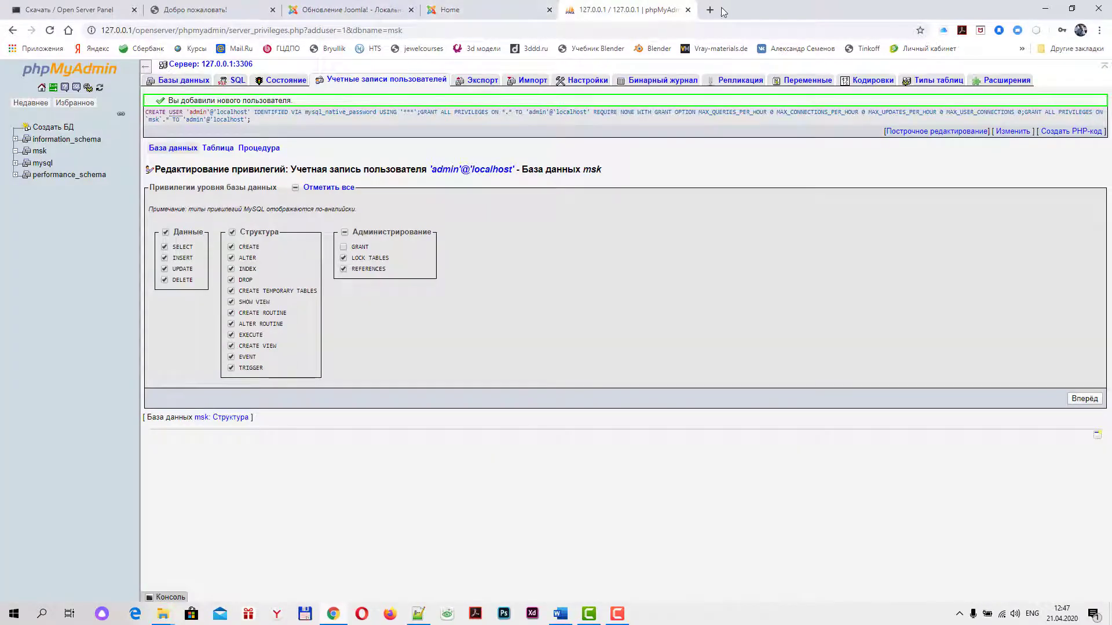
click(688, 10)
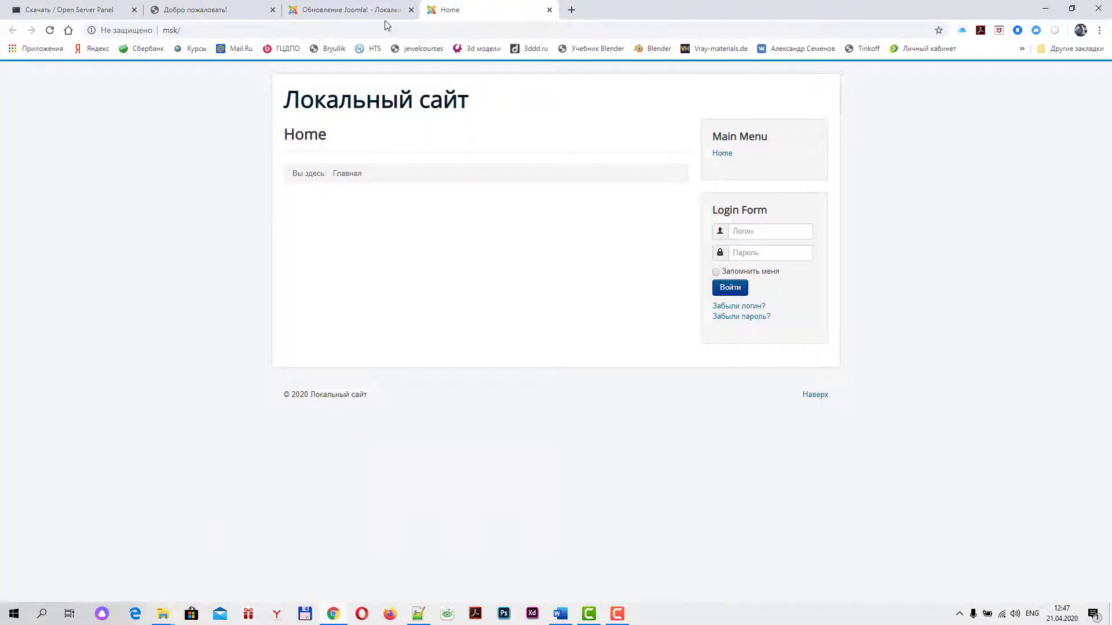
click(339, 15)
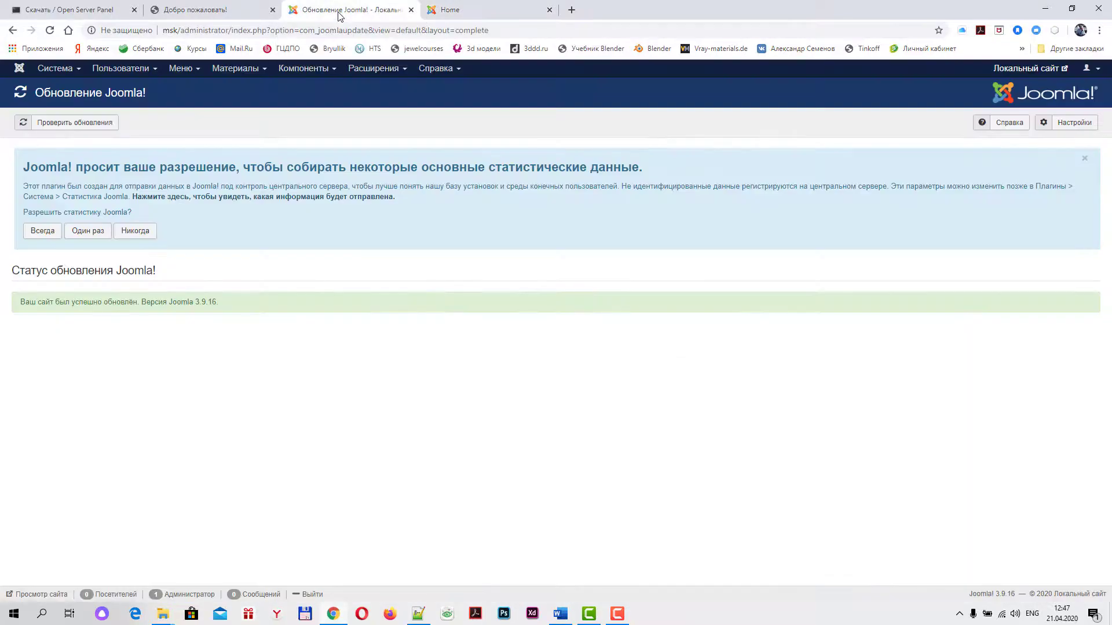
click(481, 14)
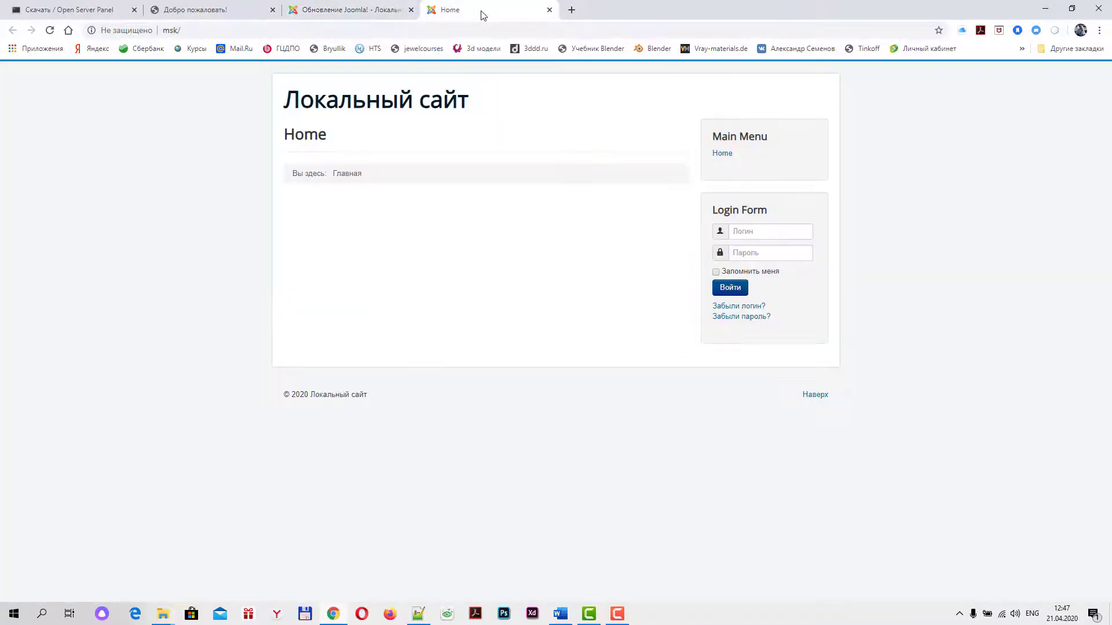
click(385, 13)
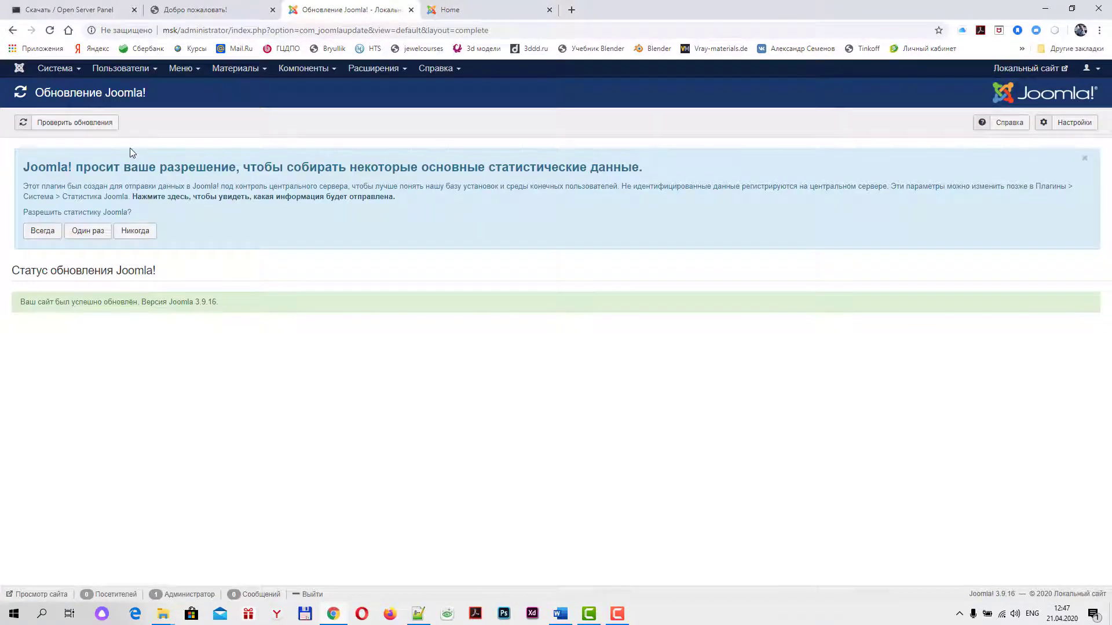
click(78, 69)
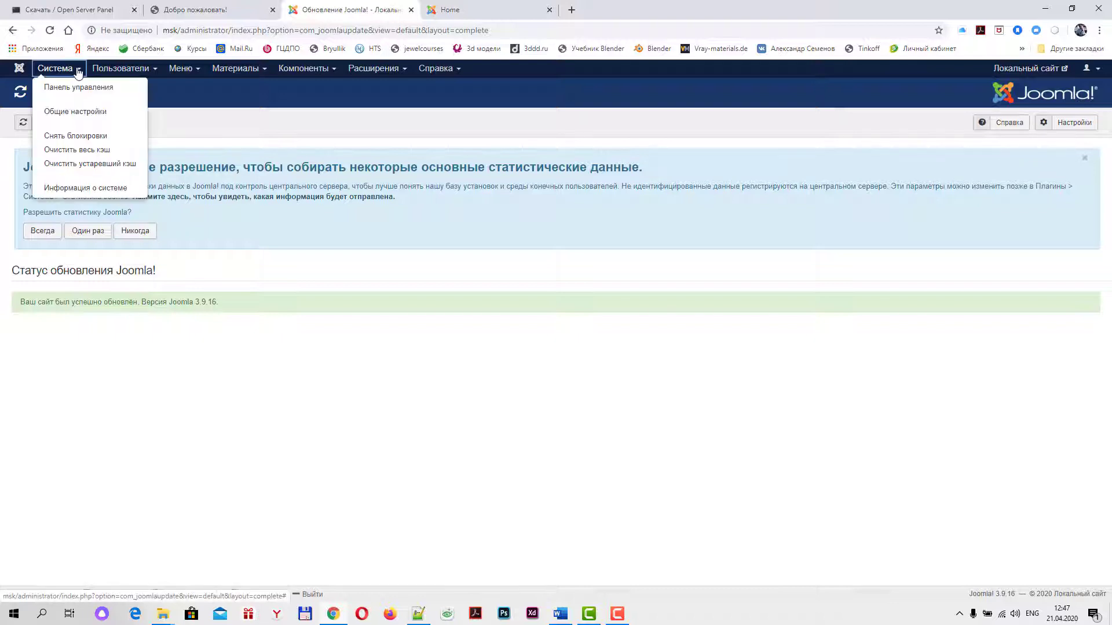
Choose Система > Общие настройки to open the global configuration
click(75, 113)
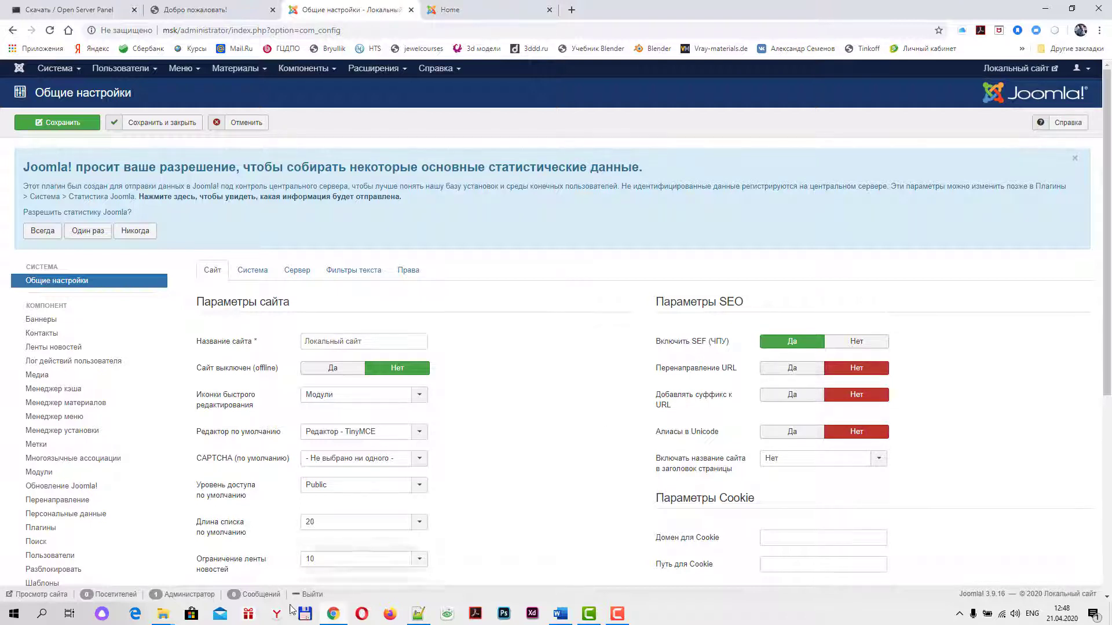
In the msk Explorer window, view the htaccess file's properties, then close them
mouse_move(170, 619)
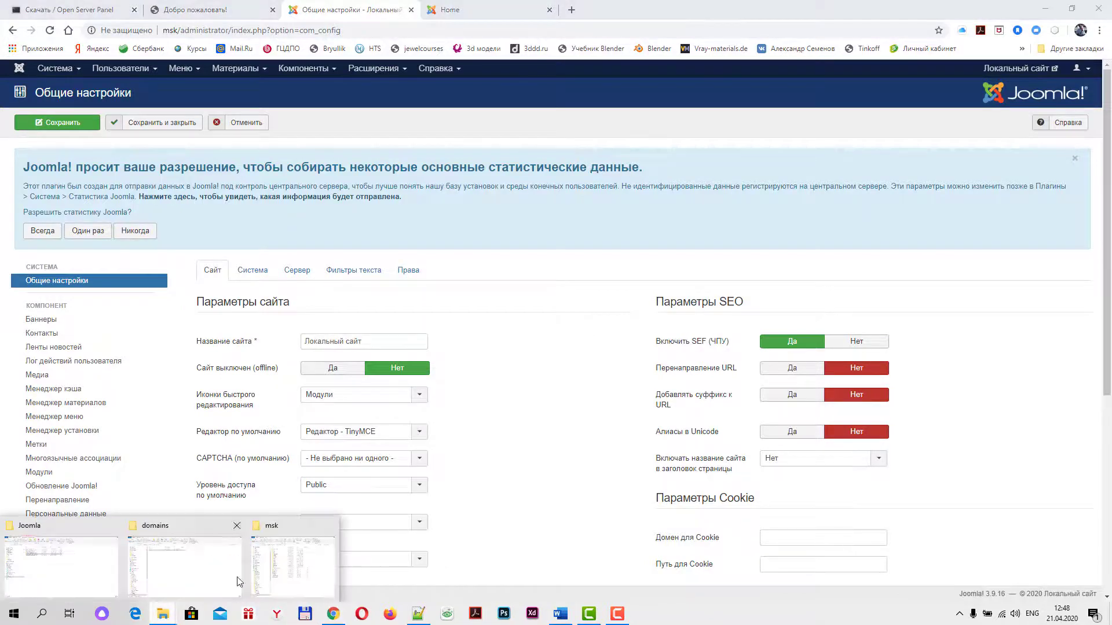
click(284, 567)
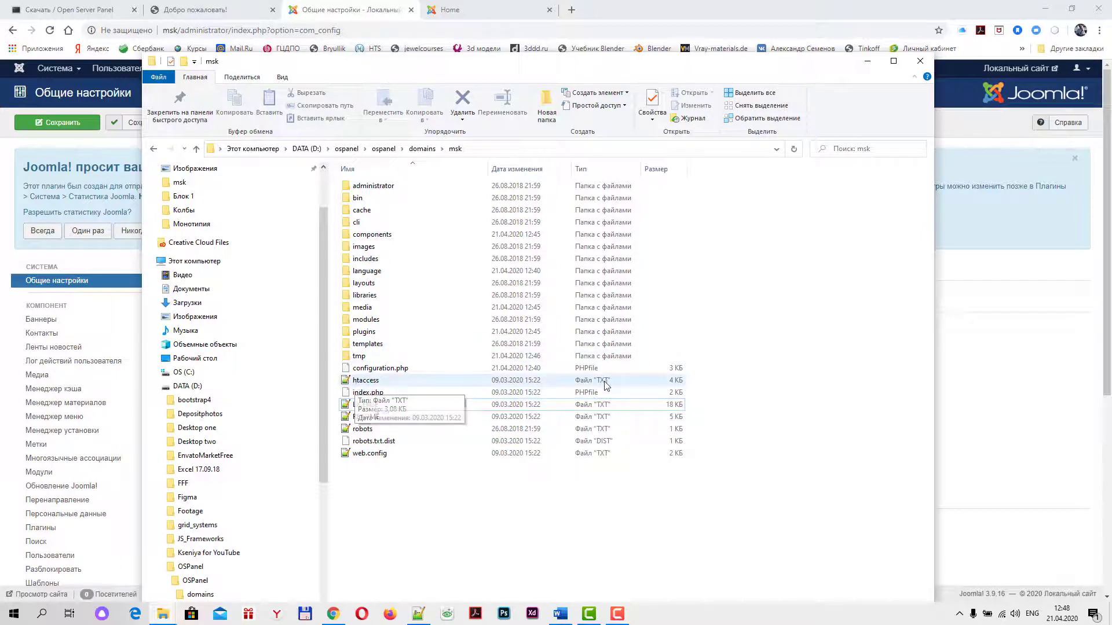
click(356, 384)
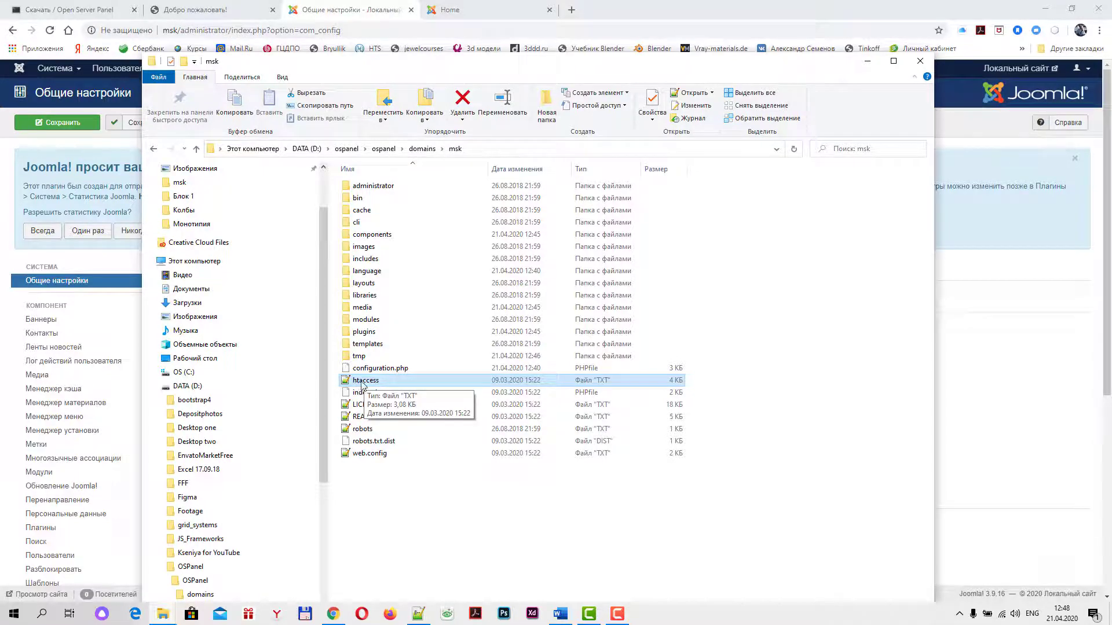
right_click(362, 385)
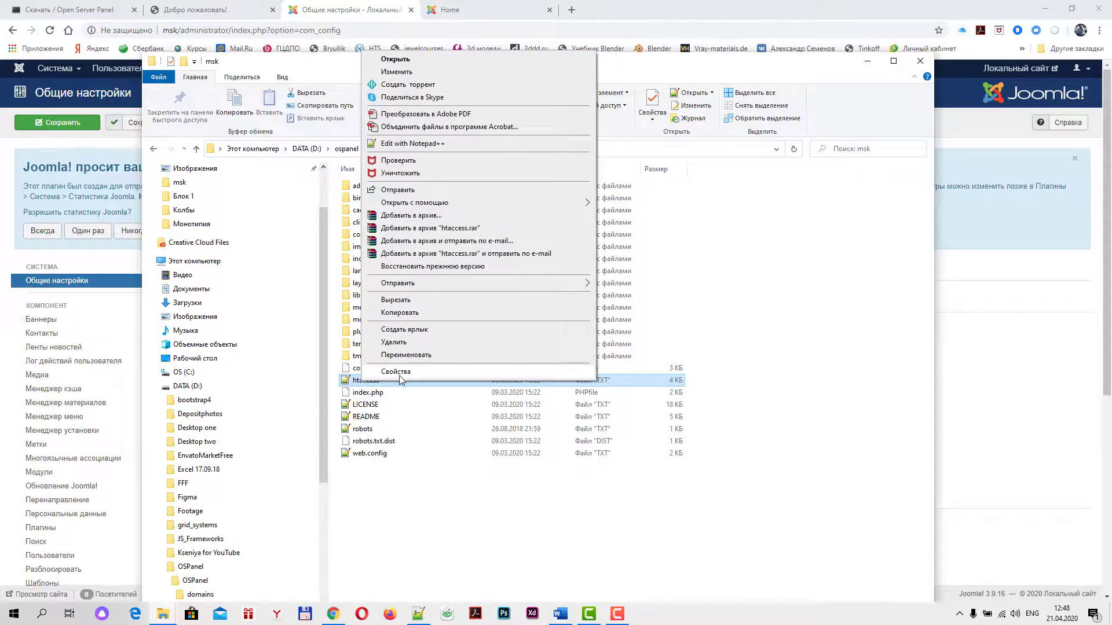
click(400, 372)
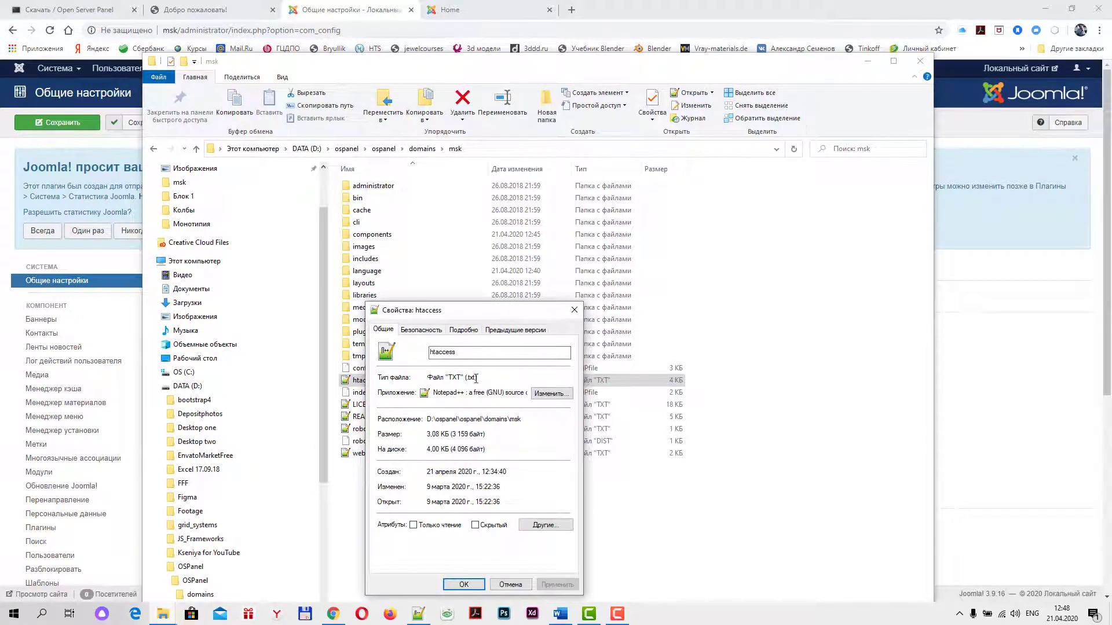
click(574, 312)
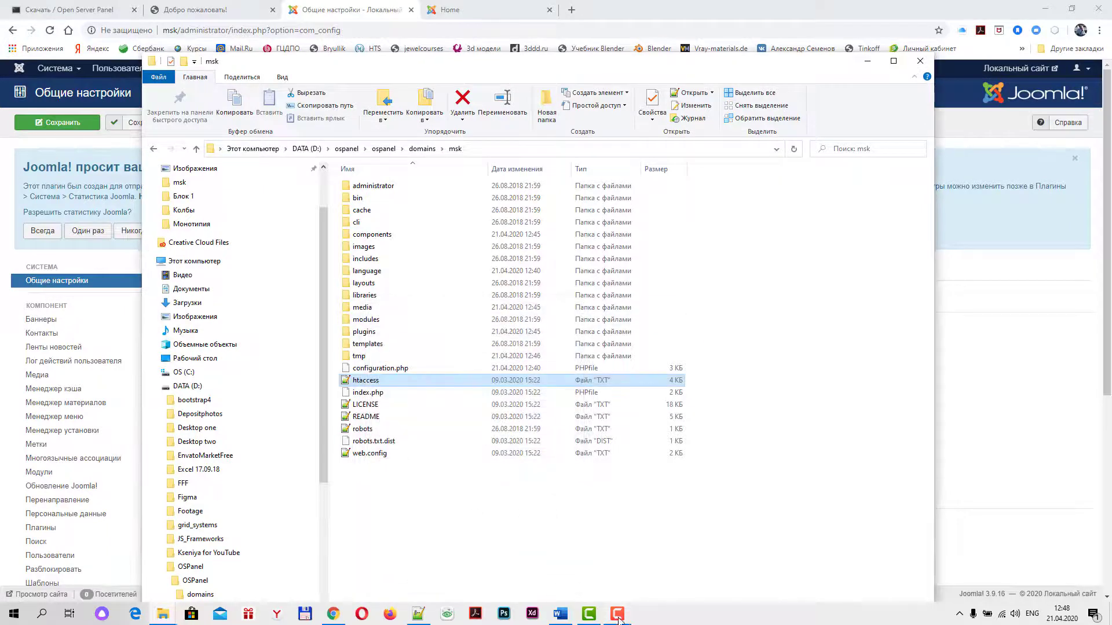
Bring the Joomla settings page forward, then return to the msk Explorer window
click(334, 615)
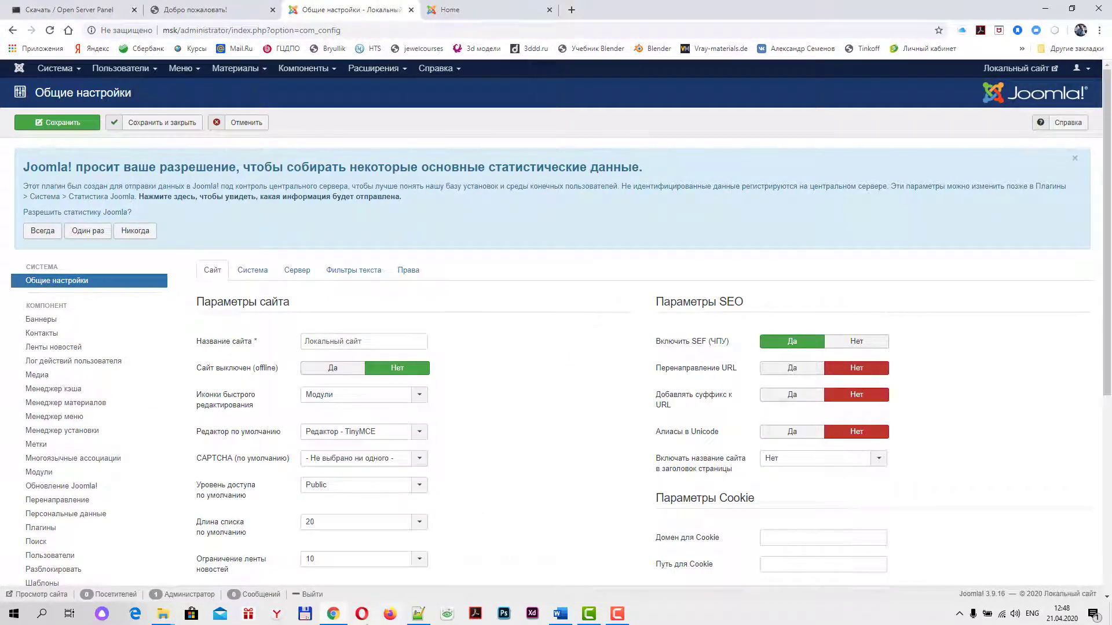
mouse_move(416, 619)
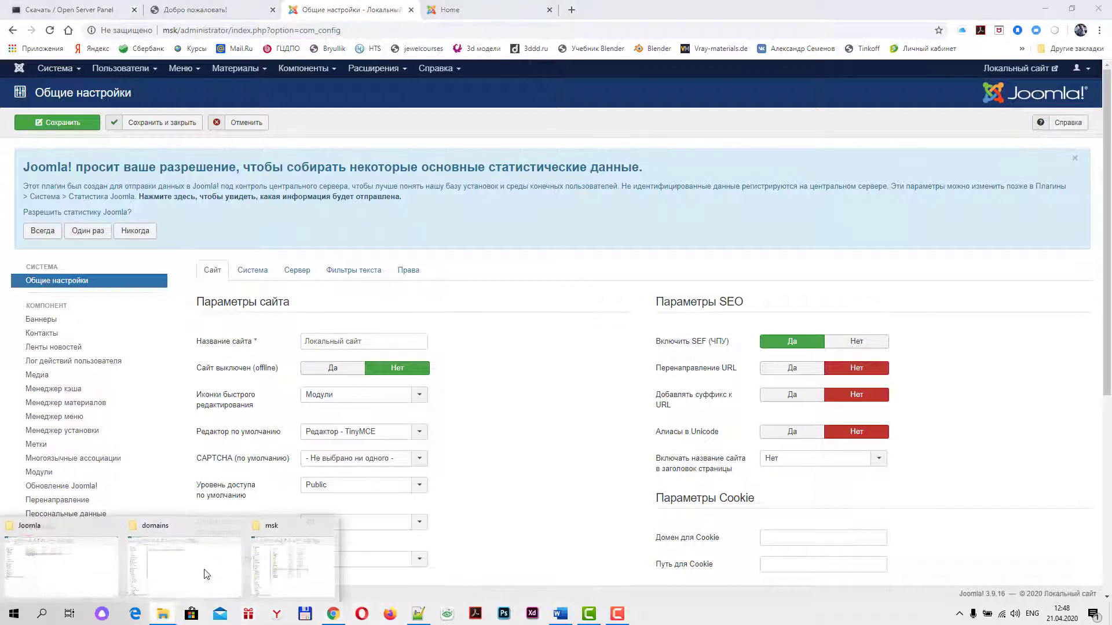
click(284, 562)
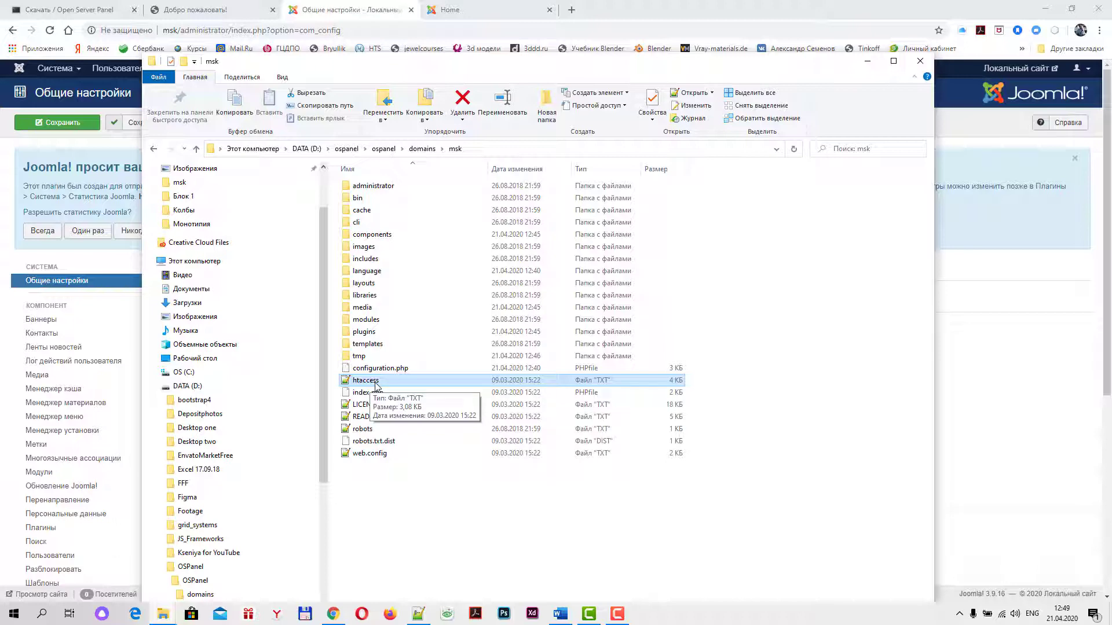
Minimize the Explorer window and scroll through Joomla's global configuration parameters
click(867, 60)
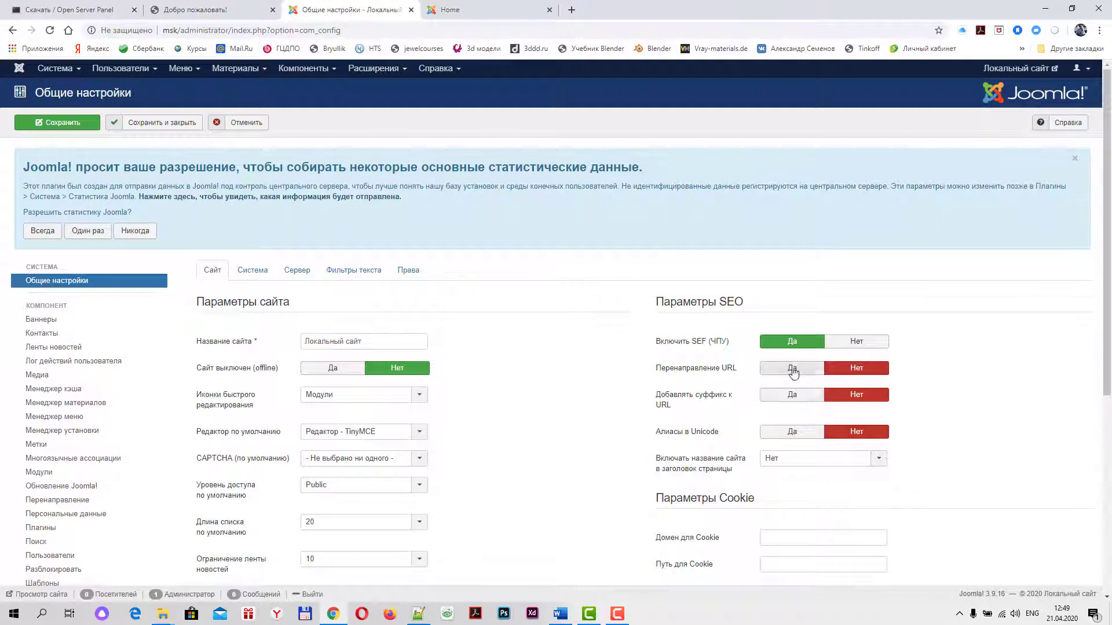
scroll(577, 404, down, 3)
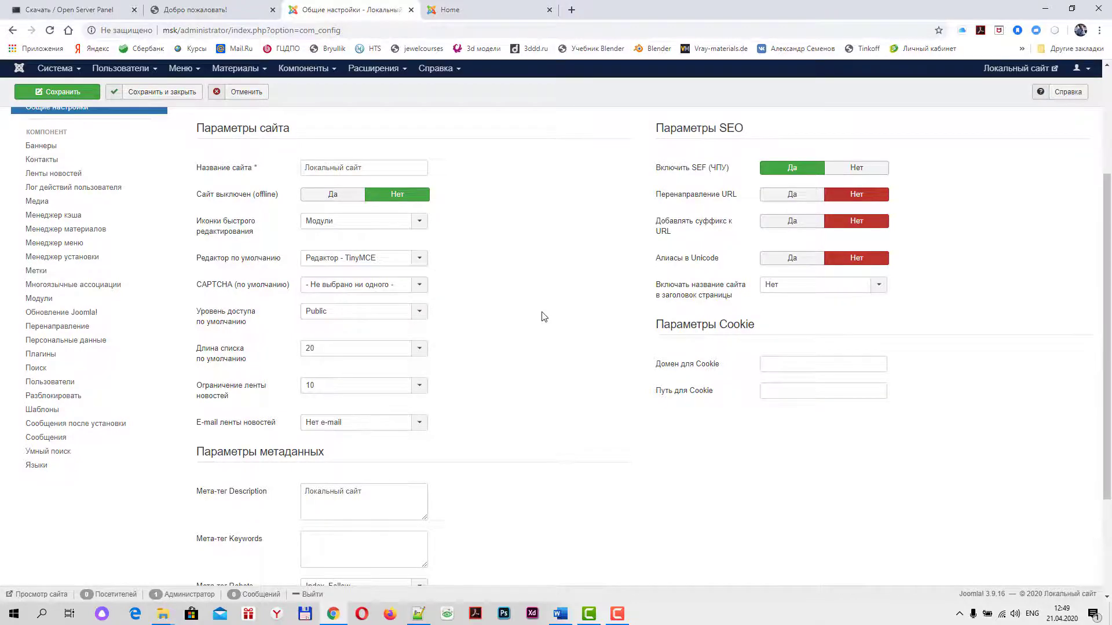
scroll(543, 328, down, 3)
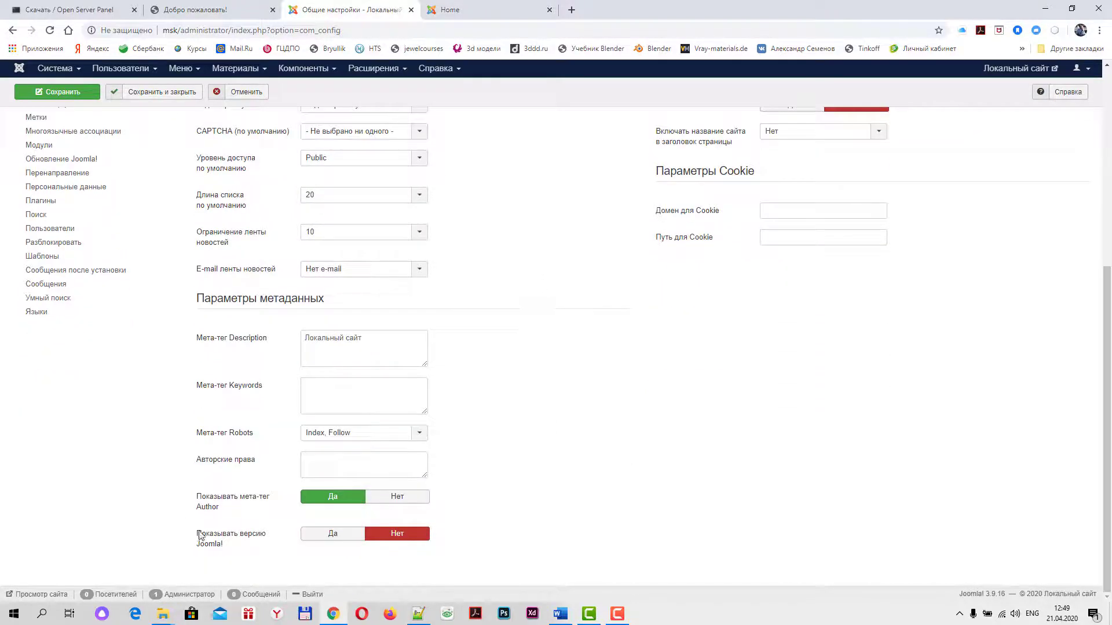
scroll(317, 307, up, 5)
Look through the Система debug, cache and session options, then bring up the server settings
click(262, 239)
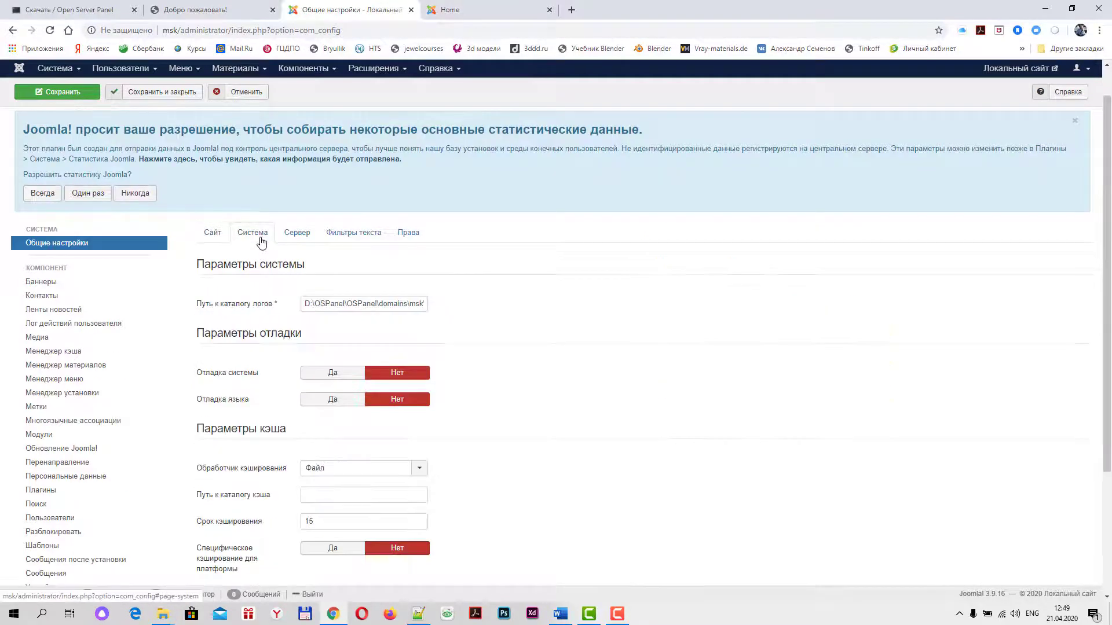
scroll(585, 339, down, 3)
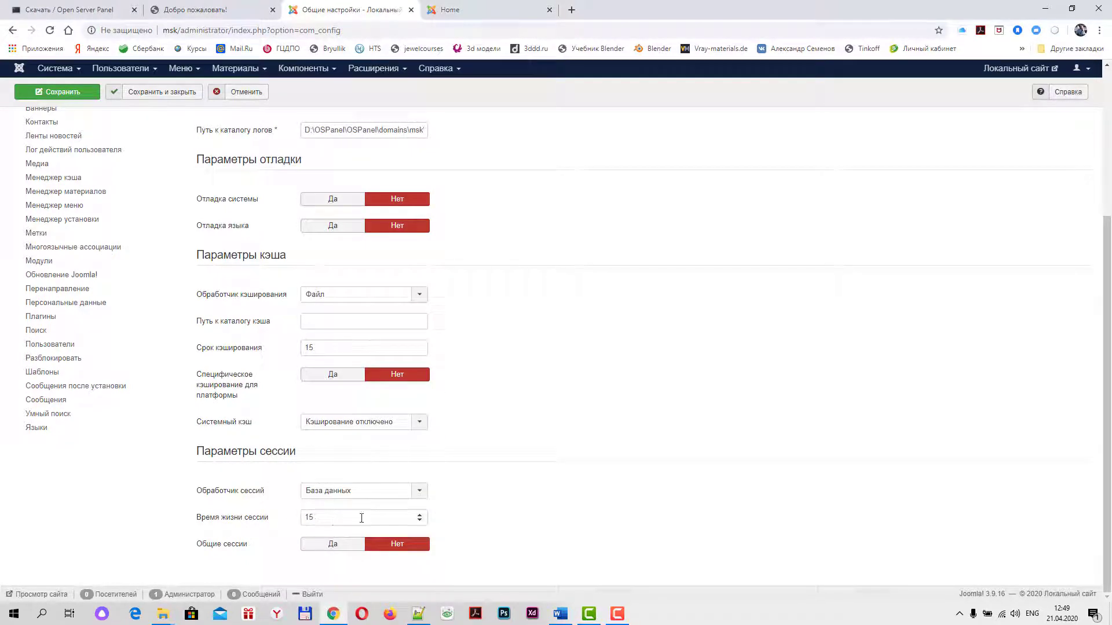
scroll(490, 446, up, 4)
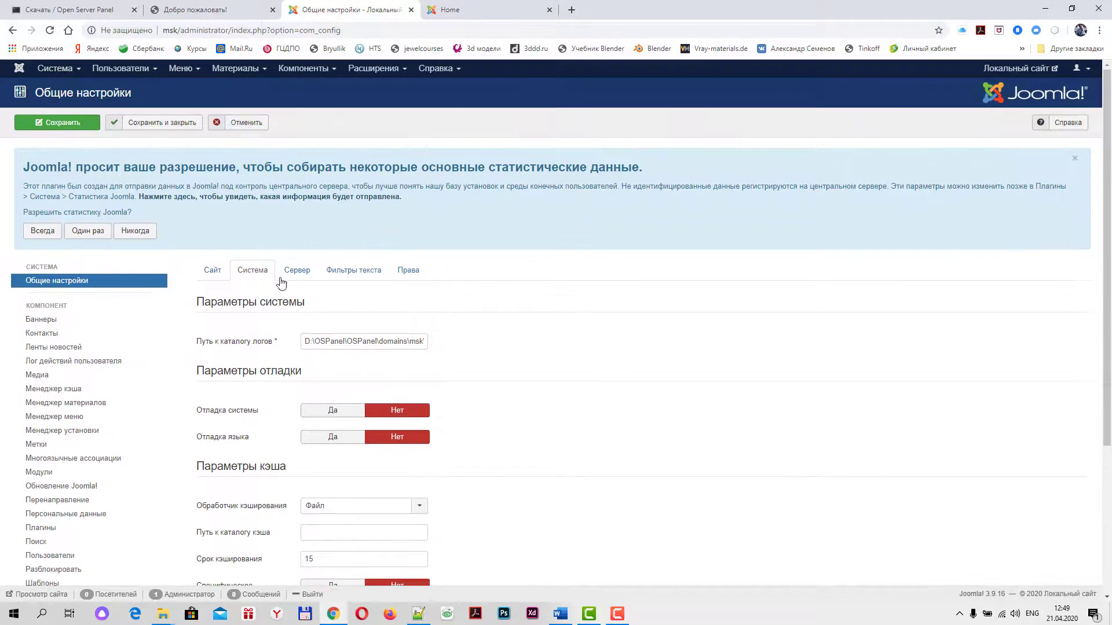
click(292, 277)
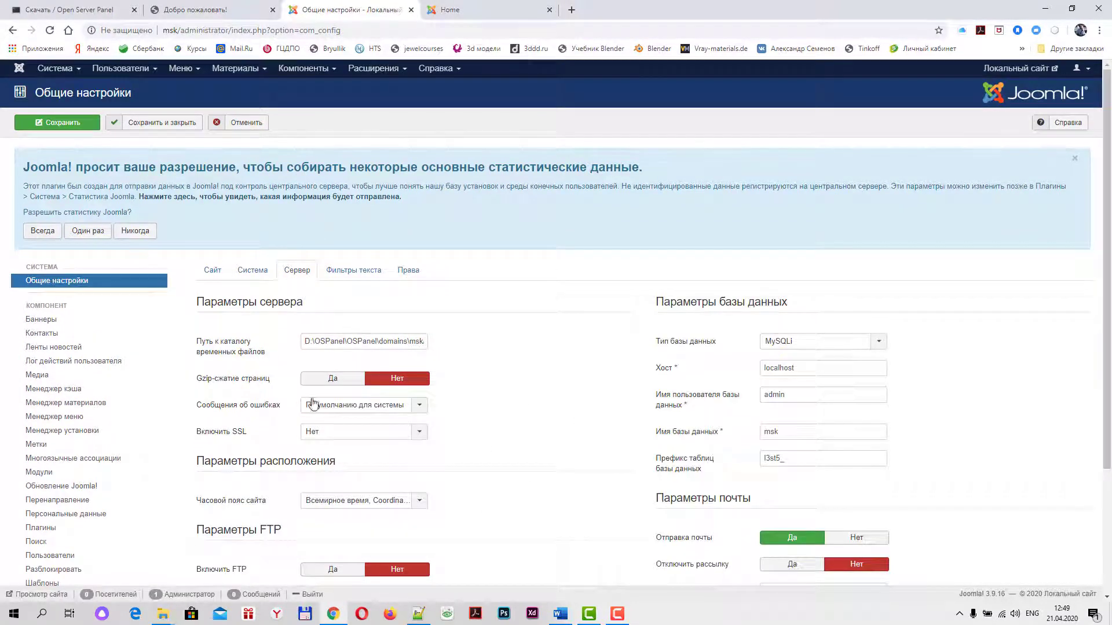
Set Gzip-сжатие страниц to Да in the server settings and return to the Сайт parameters
click(341, 384)
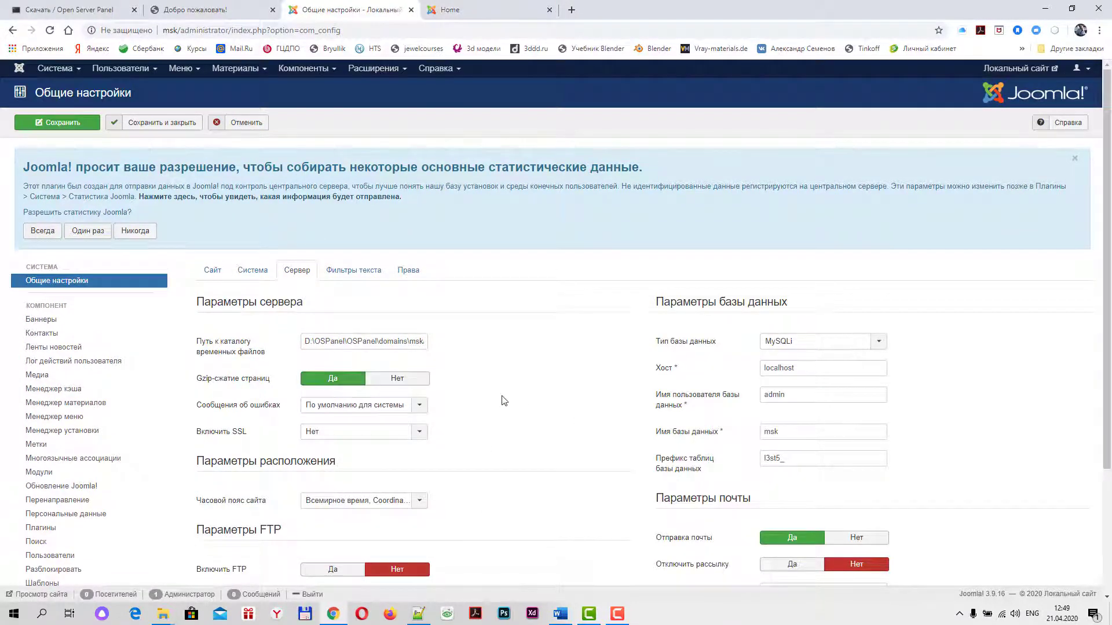
scroll(507, 400, down, 2)
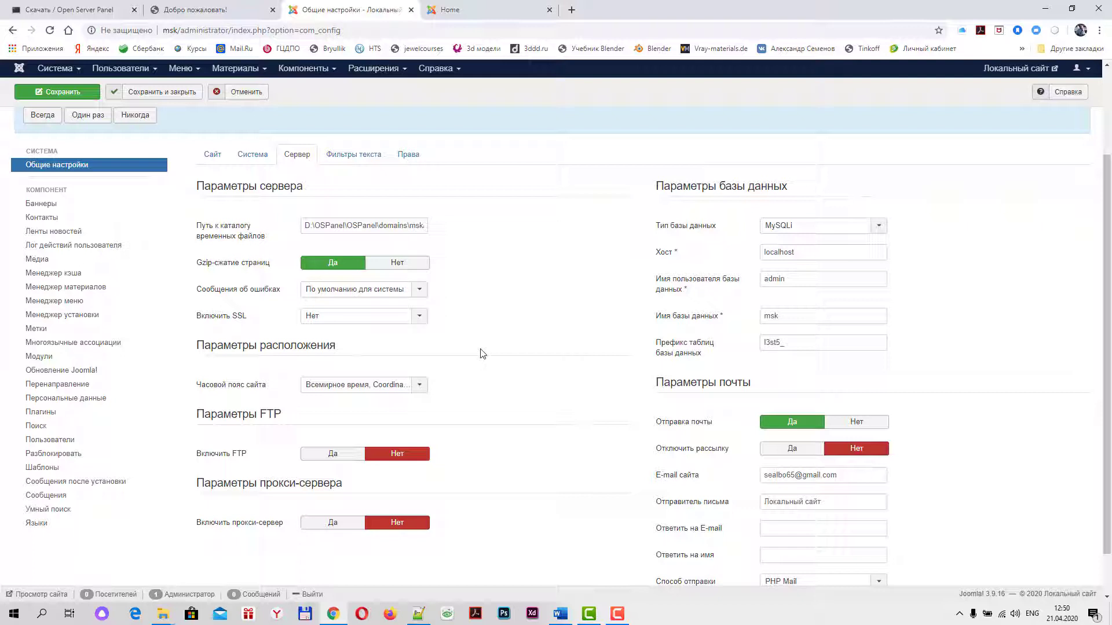
scroll(476, 376, down, 1)
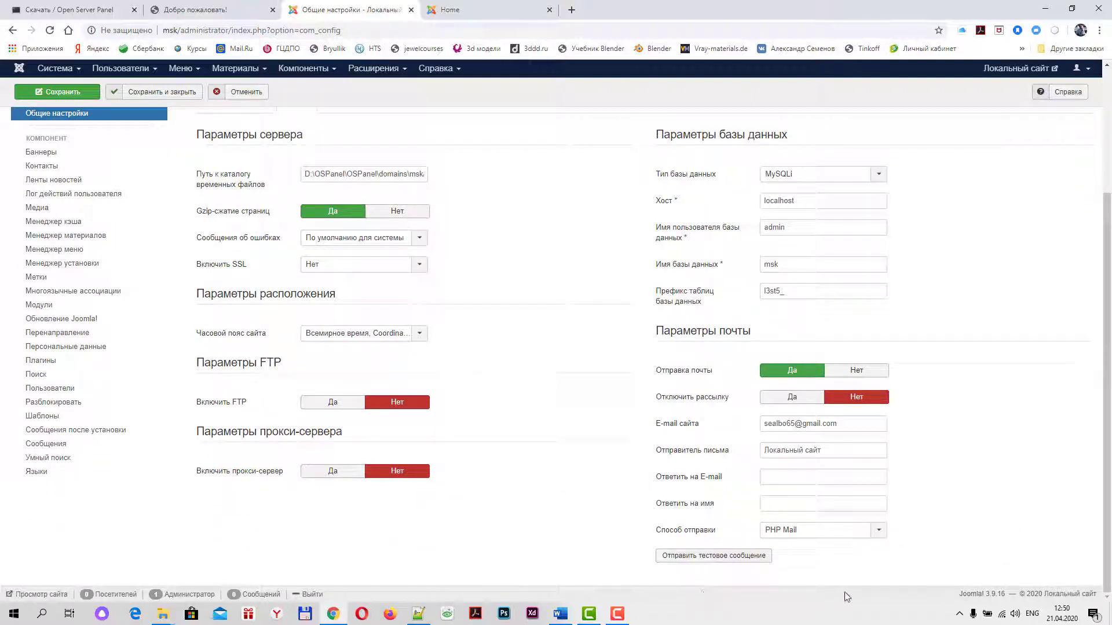
scroll(491, 452, up, 2)
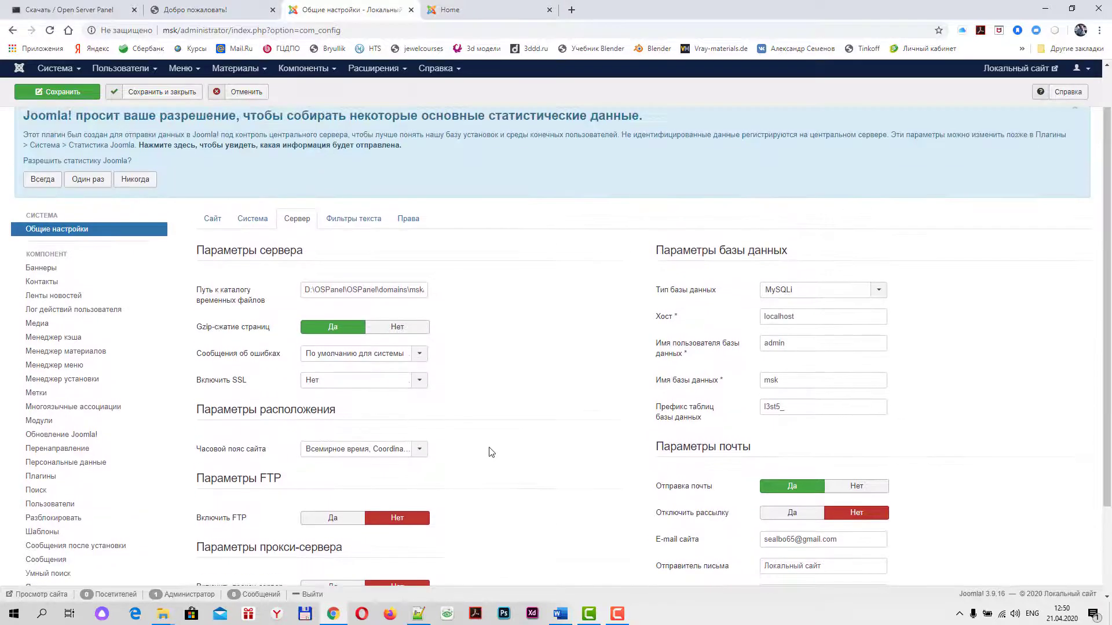
click(210, 220)
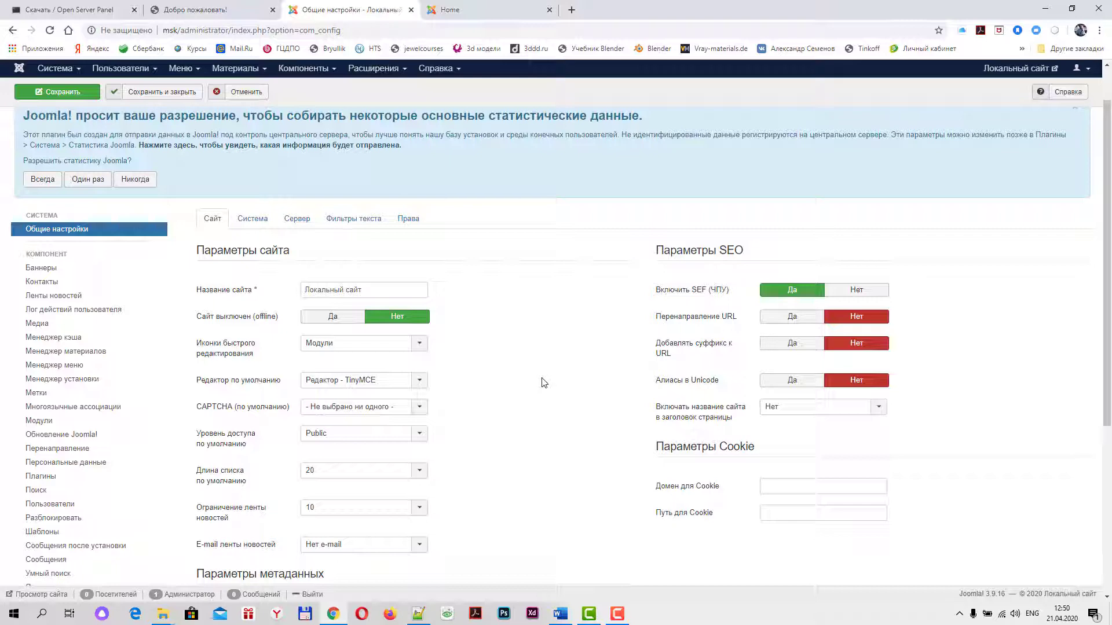
Save and close the global configuration, then dismiss the outdated-PHP Ошибка panel
scroll(544, 383, down, 3)
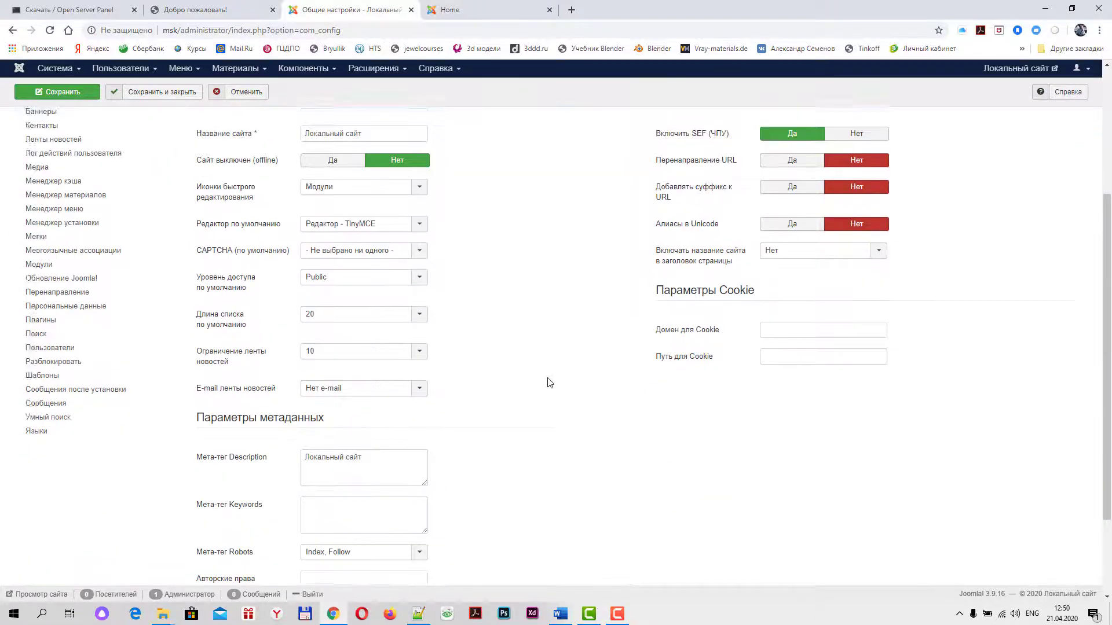
scroll(550, 382, up, 4)
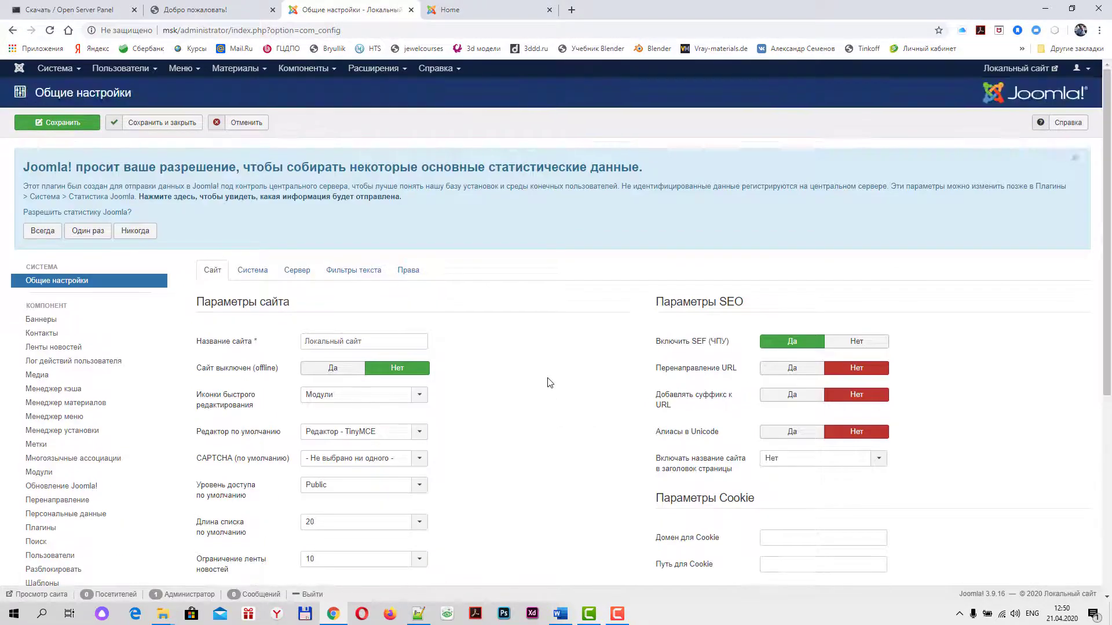
click(155, 124)
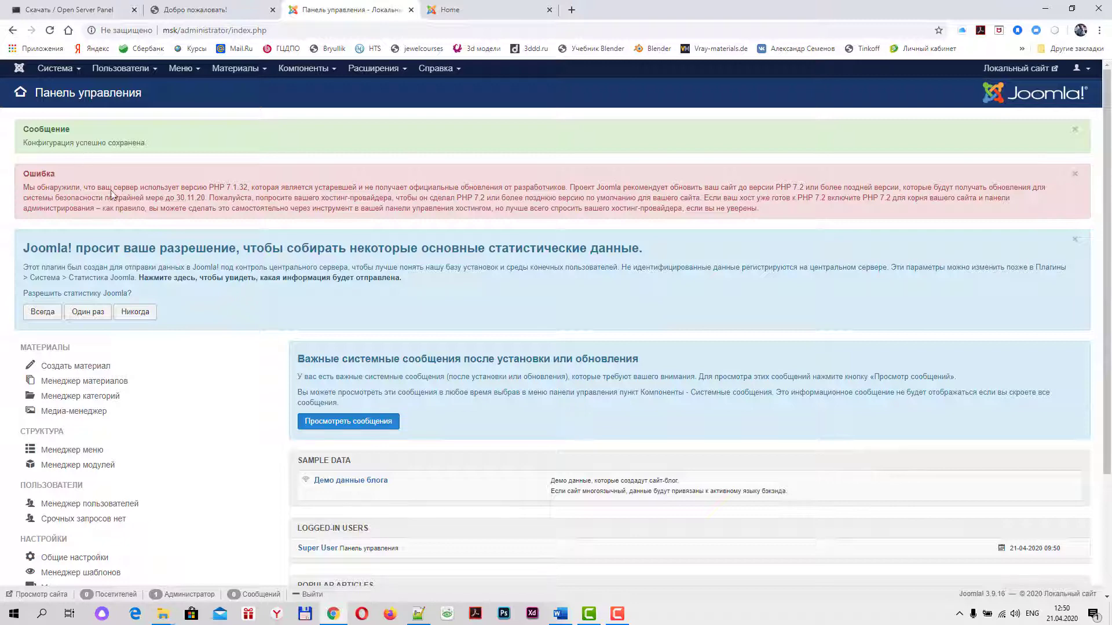
click(1074, 176)
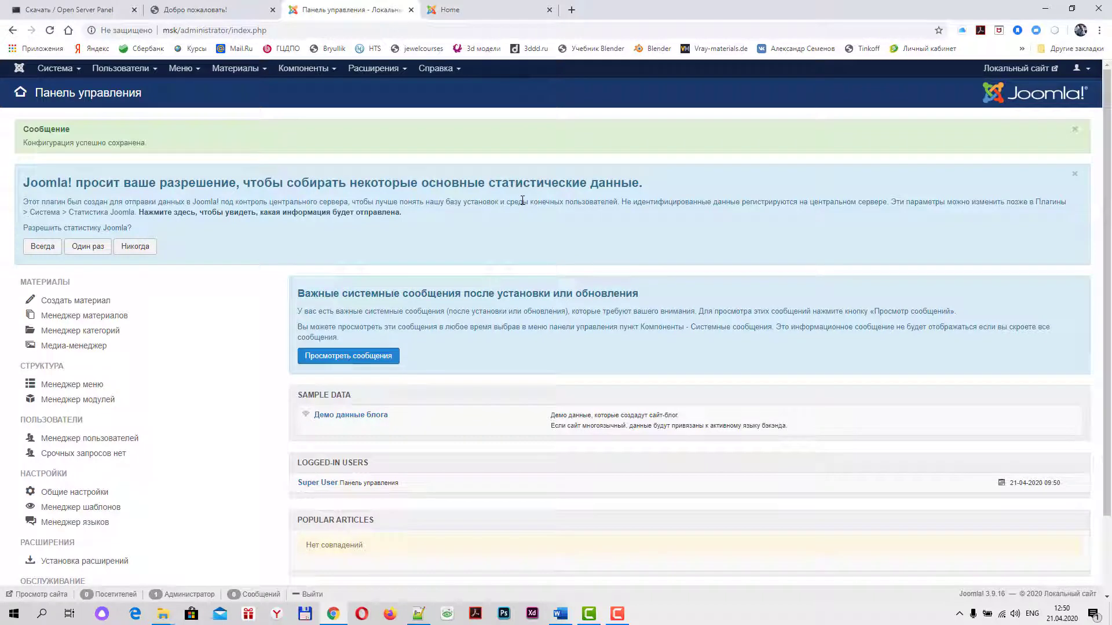
Go to the Extensions installer page in the administrator
click(402, 70)
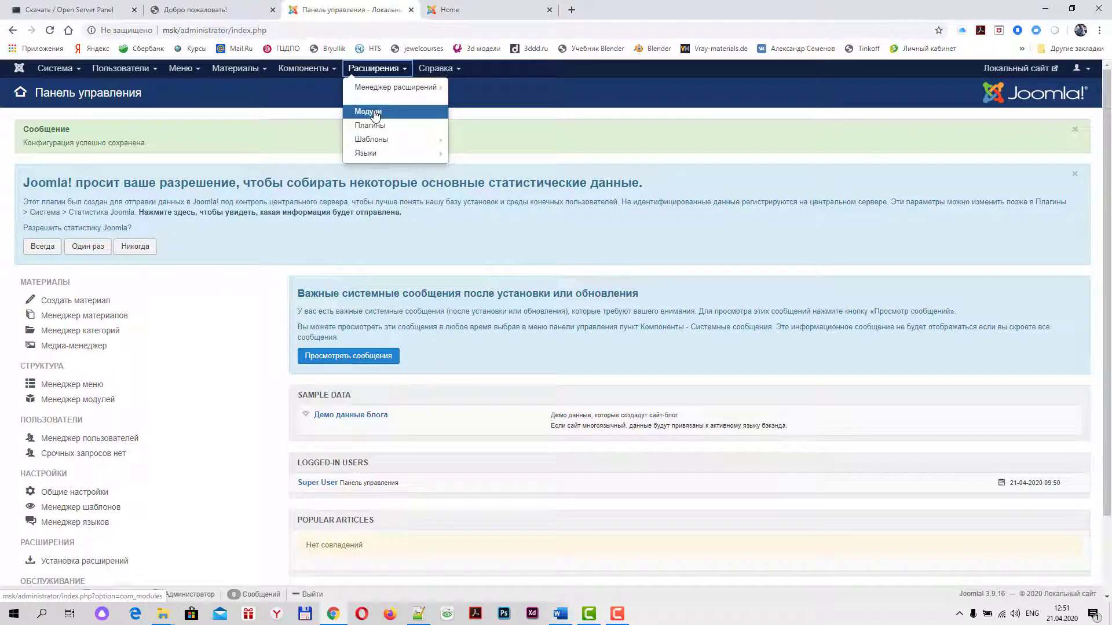
mouse_move(408, 87)
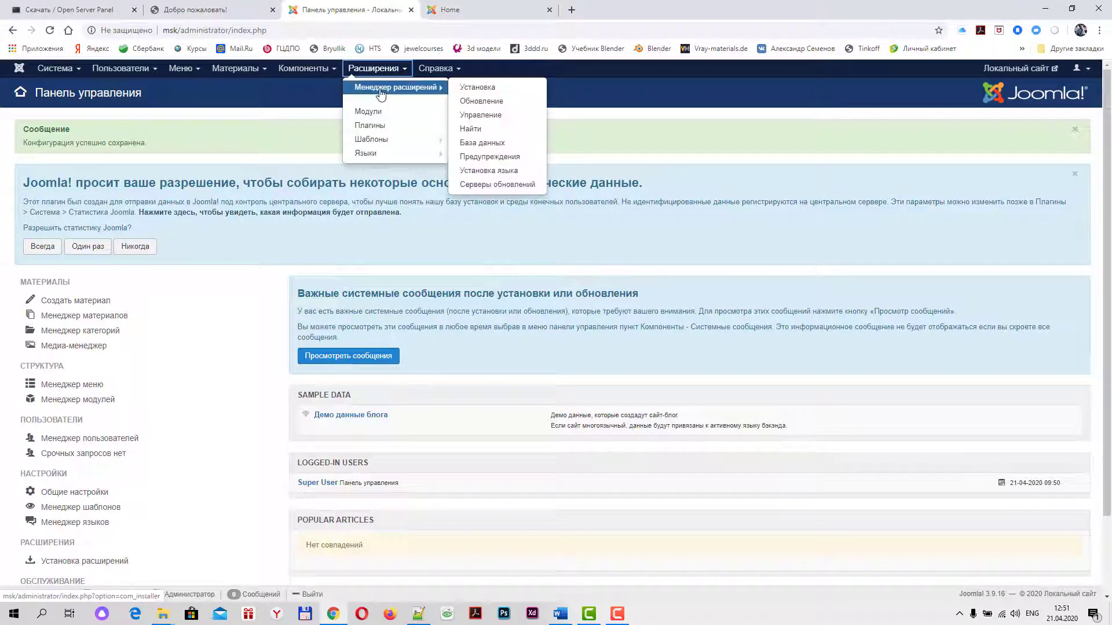
click(502, 93)
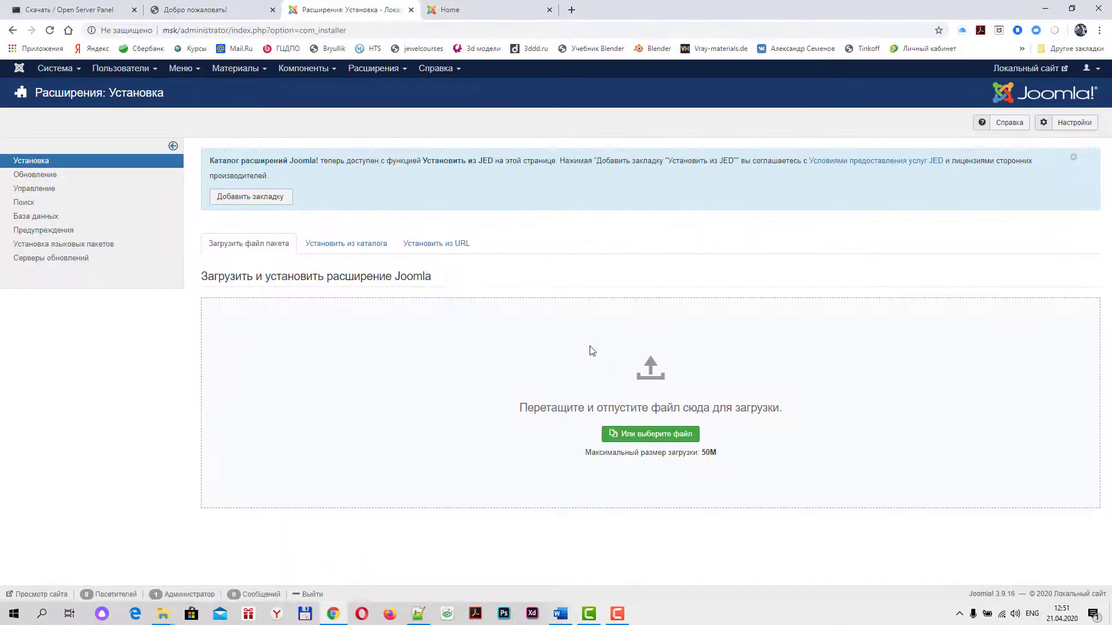
Upload and install helixultimate_template_j3_v1.1.2 from Новая папка > Joomla
click(642, 434)
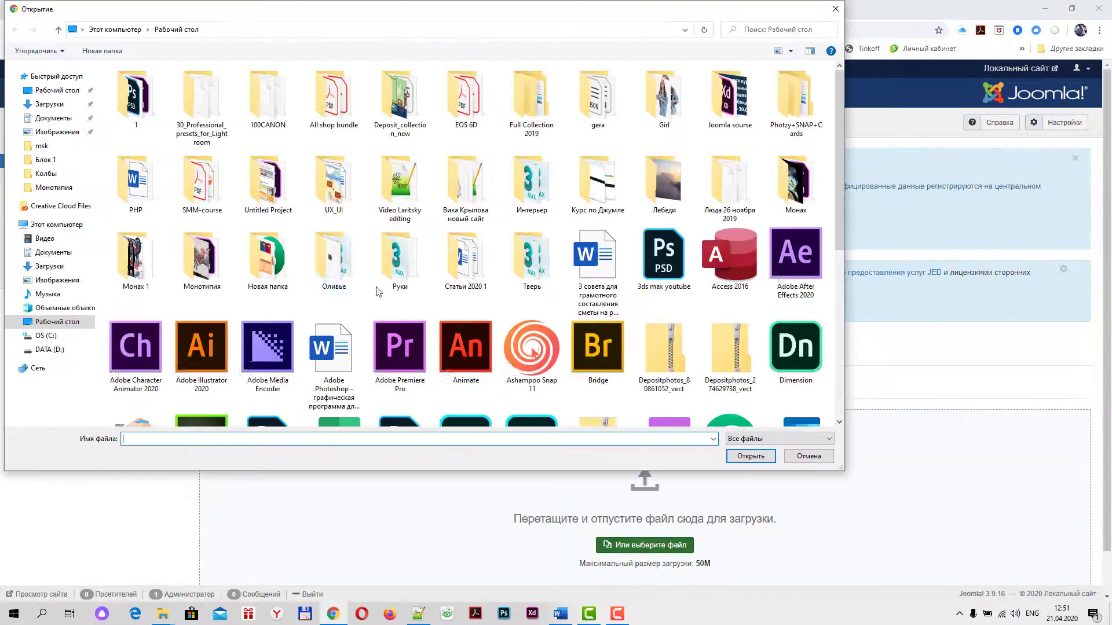
drag(524, 14, 604, 32)
scroll(683, 278, down, 5)
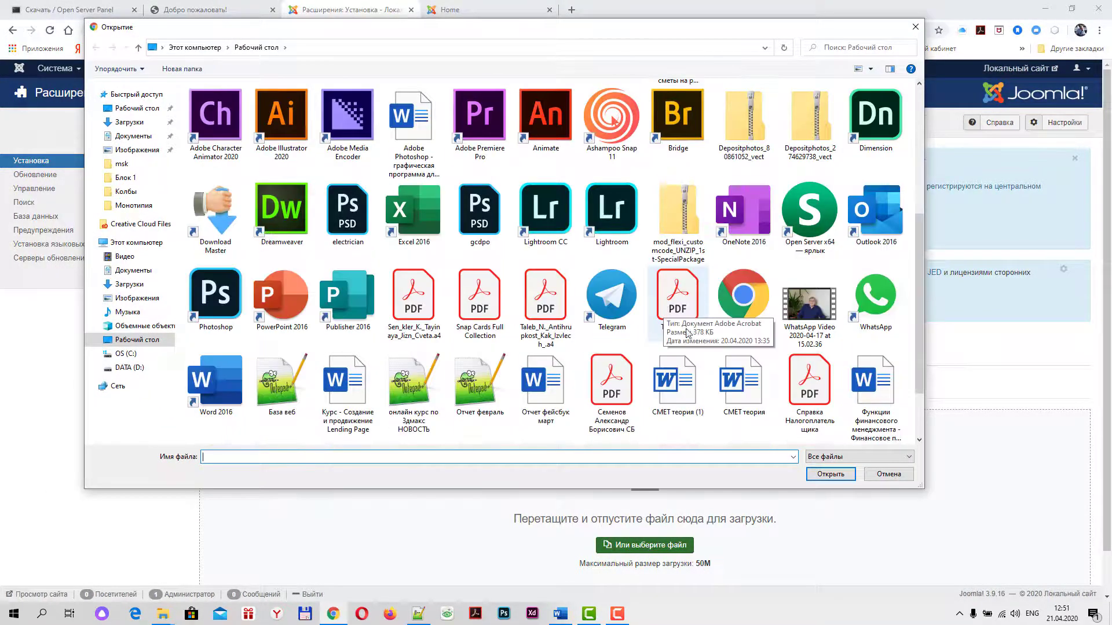
scroll(400, 289, up, 4)
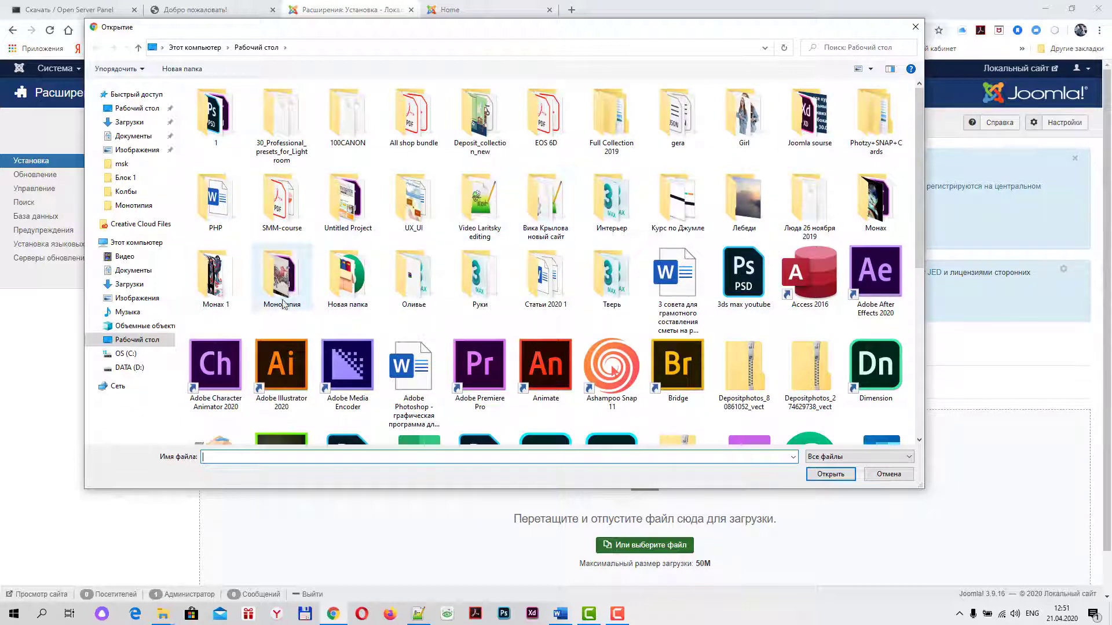
double_click(349, 288)
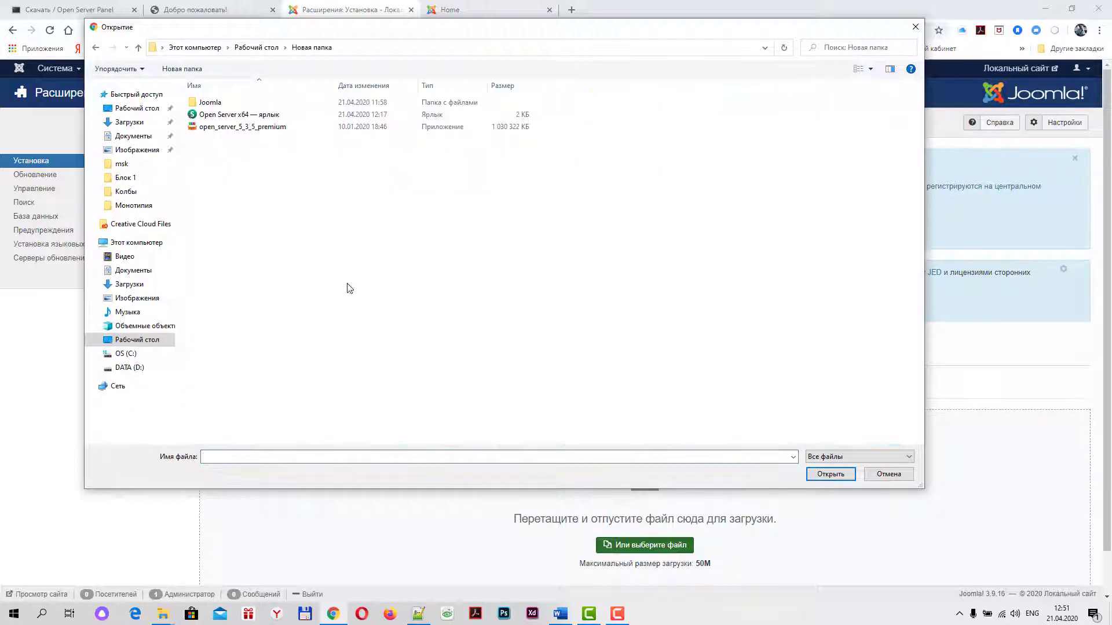
double_click(215, 107)
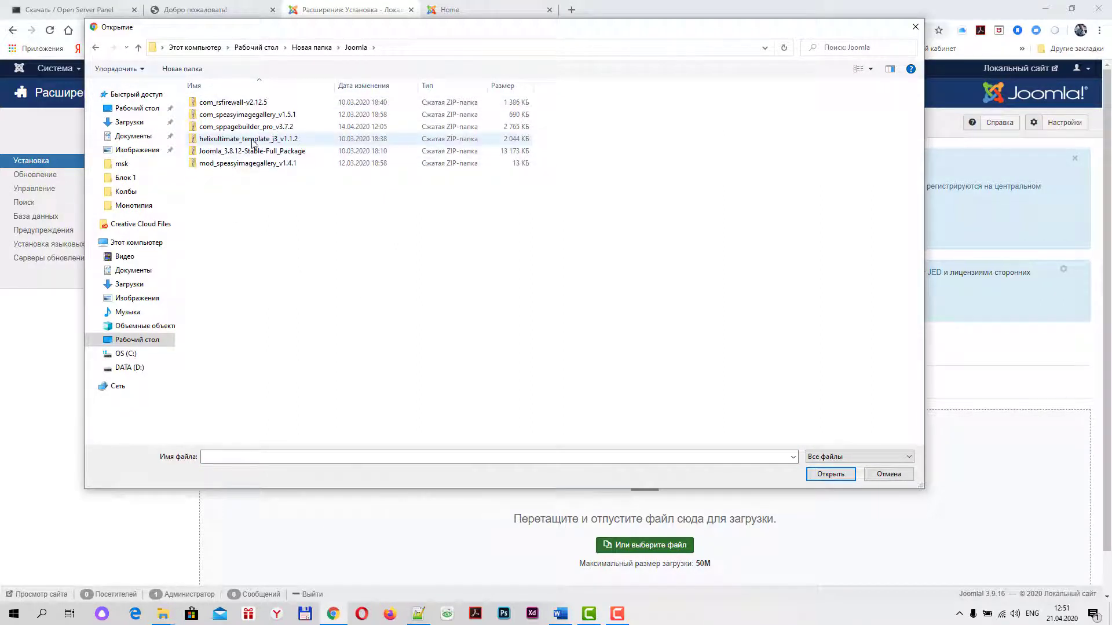
click(227, 138)
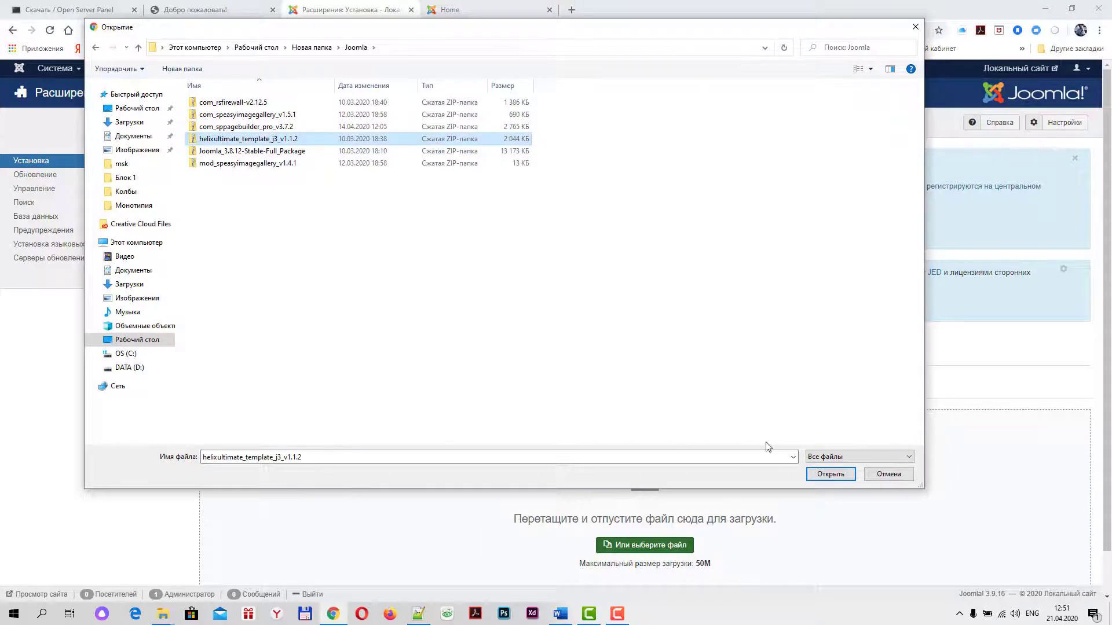
click(831, 475)
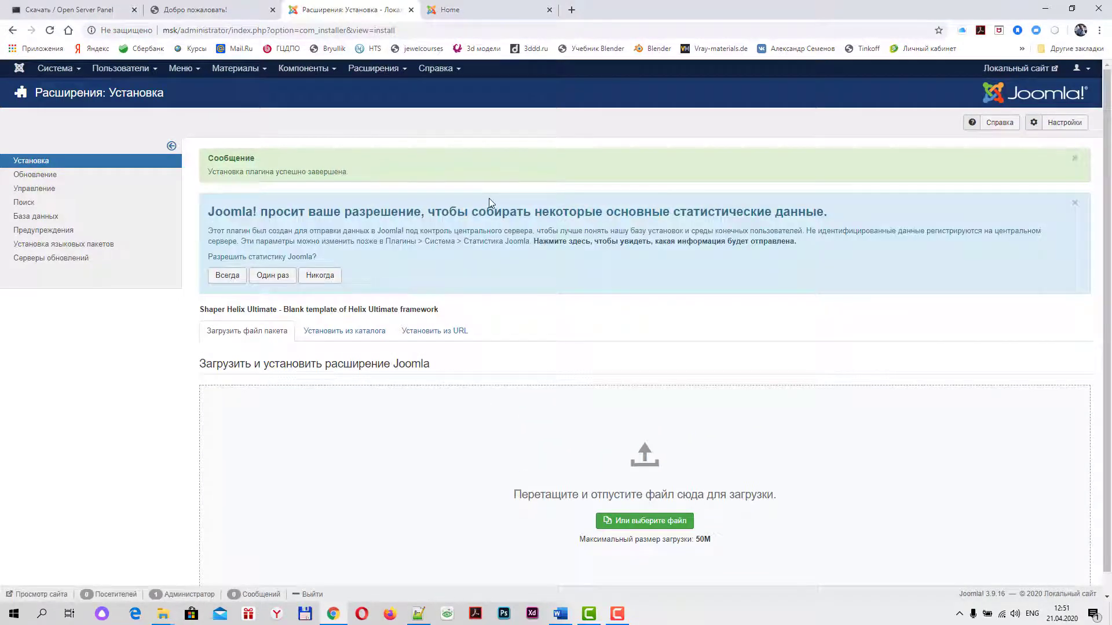
In Расширения > Шаблоны, star shaper_helixultimate as the default site style
click(373, 68)
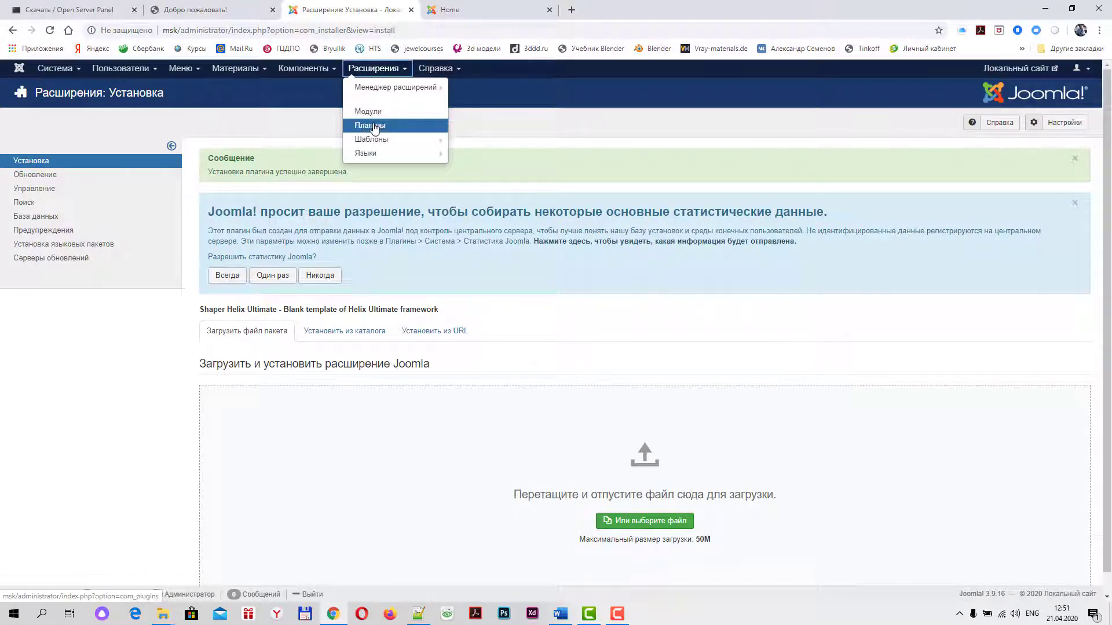
click(371, 141)
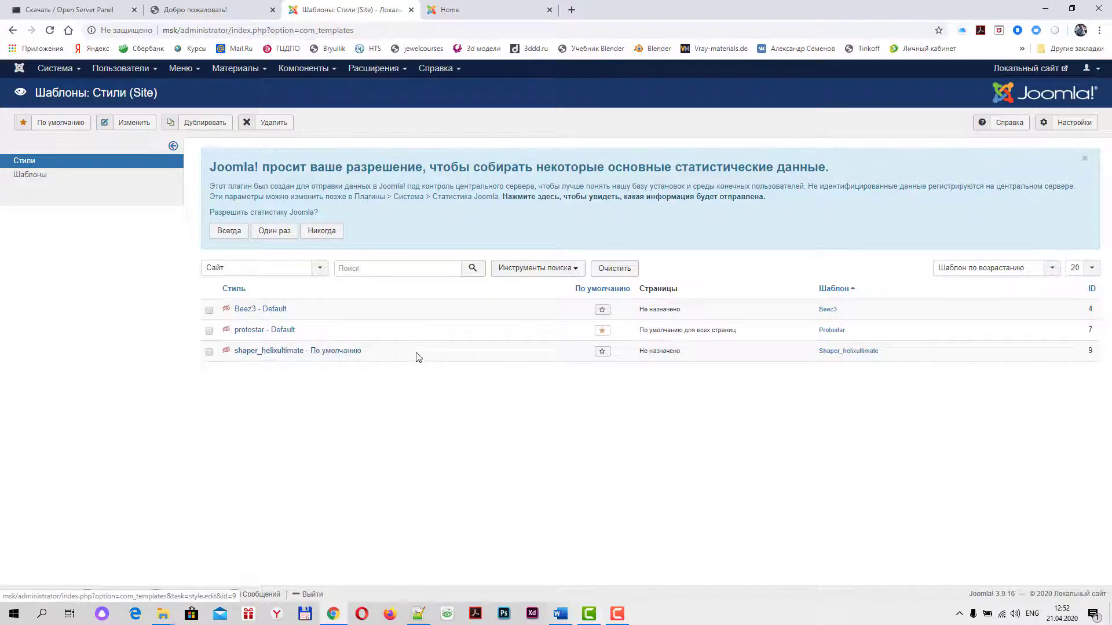
click(601, 353)
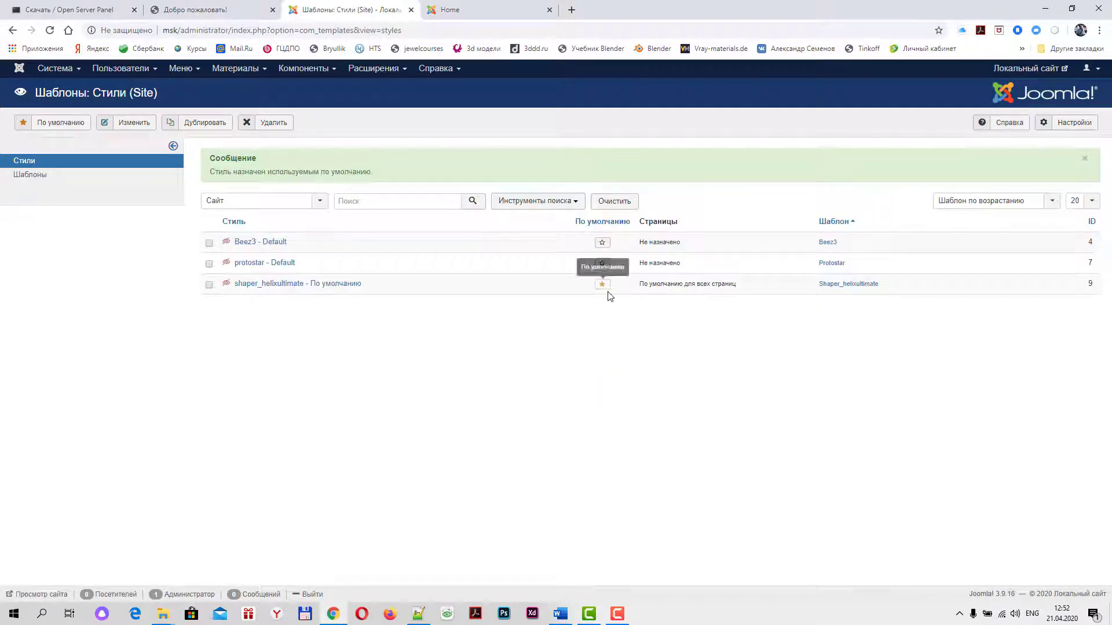
Reload the site's Home page to see the Helix Ultimate layout, then return to Шаблоны: Стили
click(475, 14)
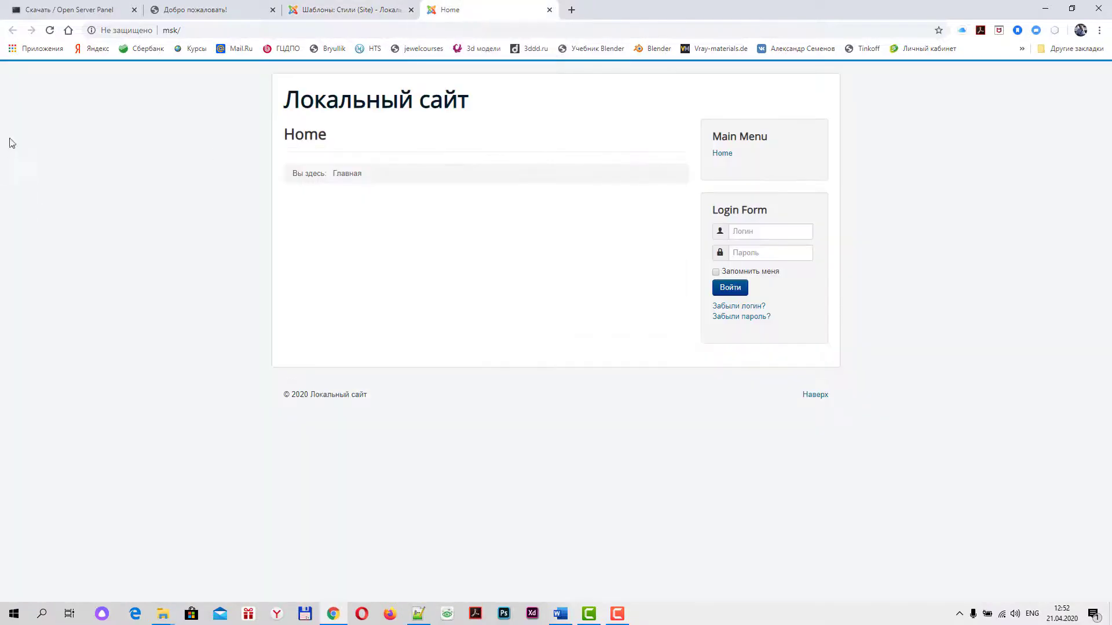
click(50, 31)
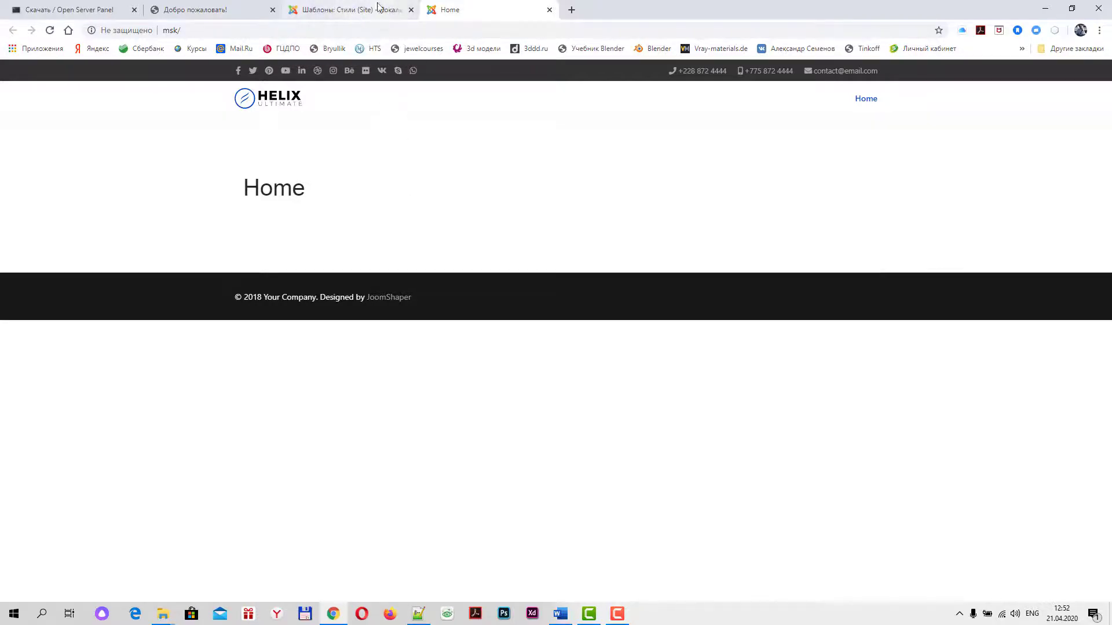
click(356, 11)
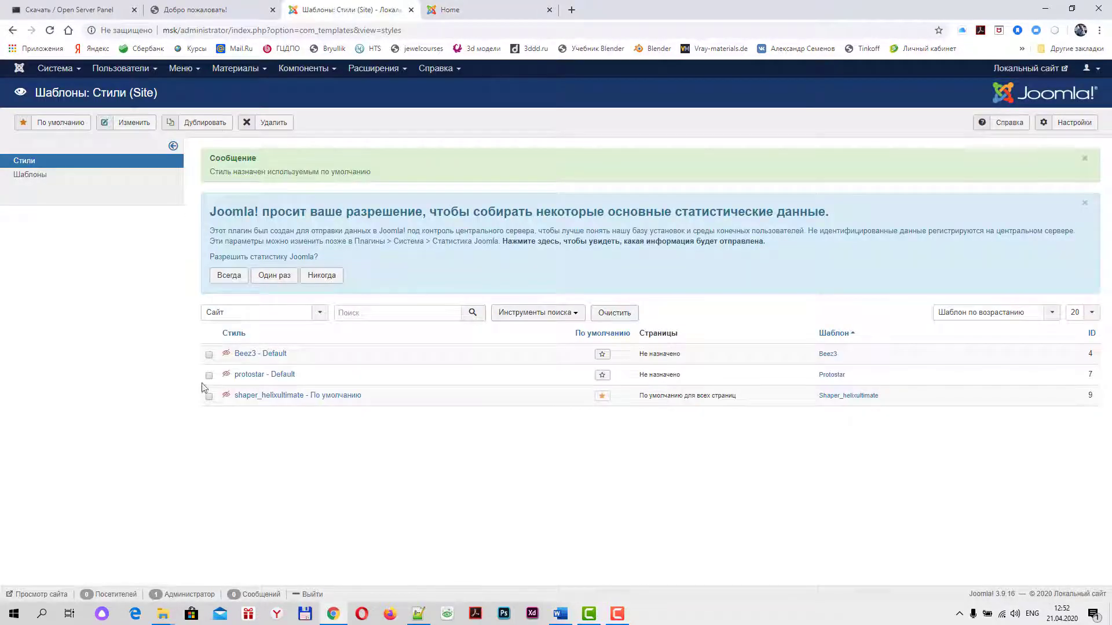
Open shaper_helixultimate's Template Options, answer the statistics banner, and close the Helix editor
click(281, 396)
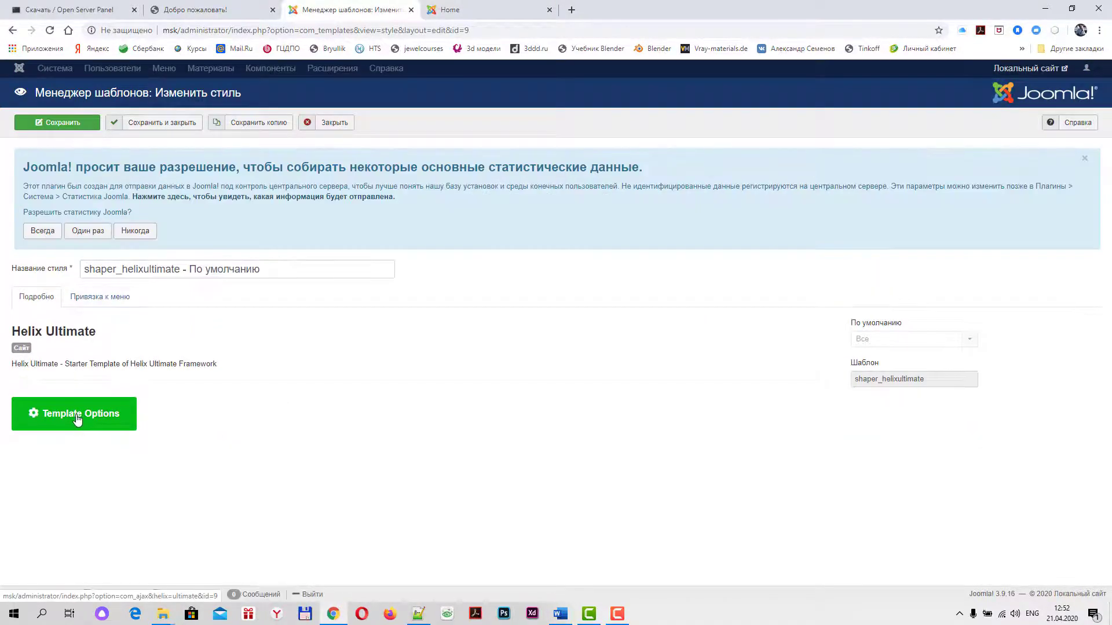
click(78, 421)
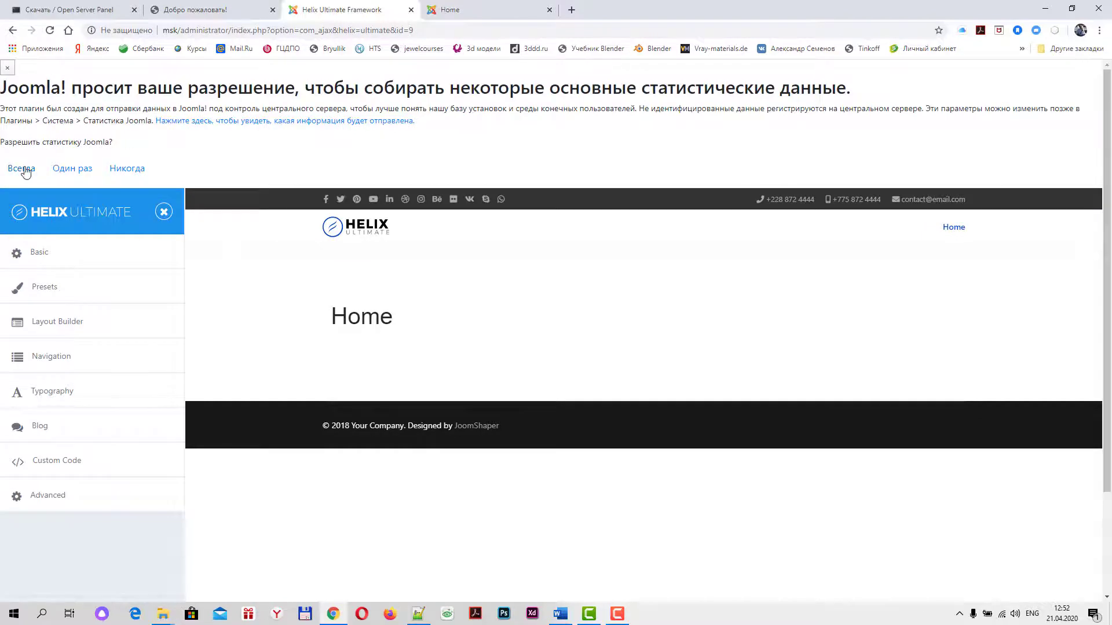
click(73, 168)
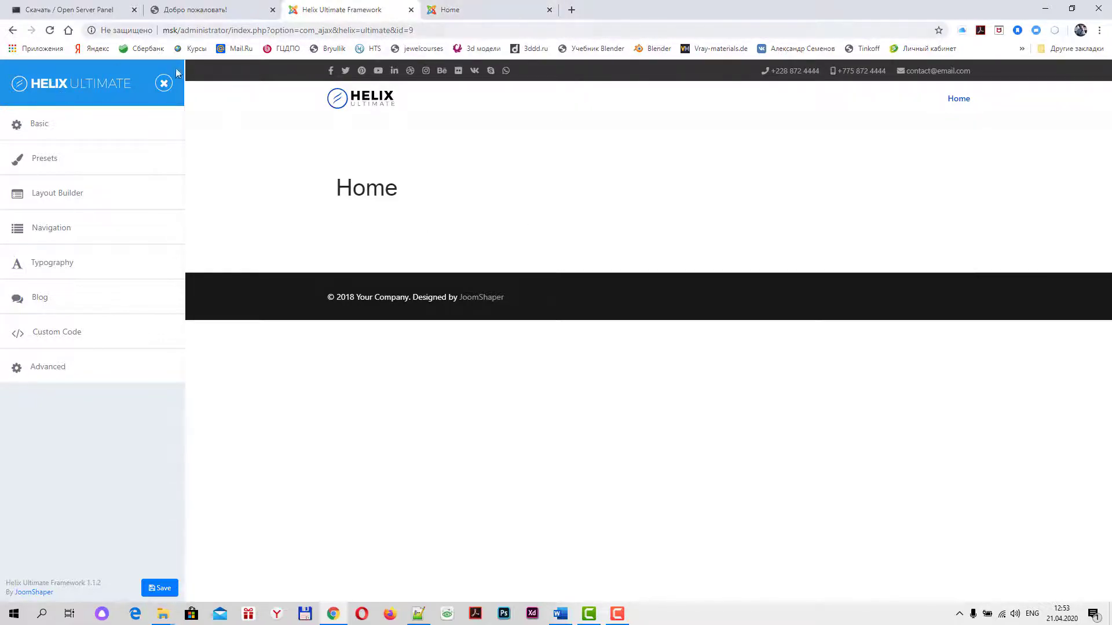
click(164, 83)
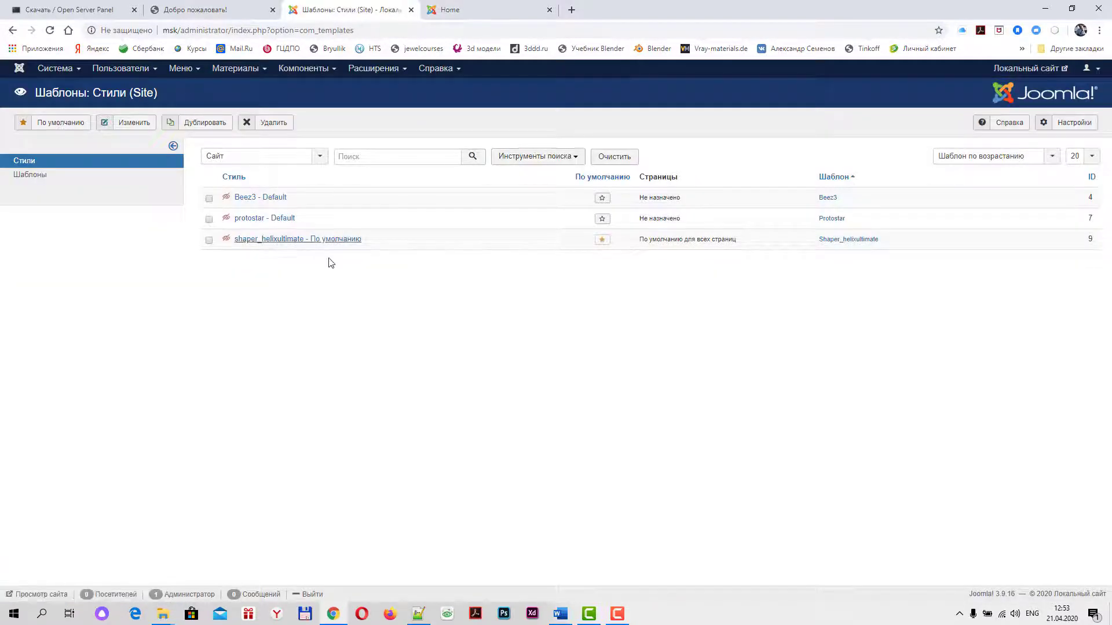
Open the extension installer and upload com_sppagebuilder_pro_v3.7.2 from the Joomla packages folder
click(404, 72)
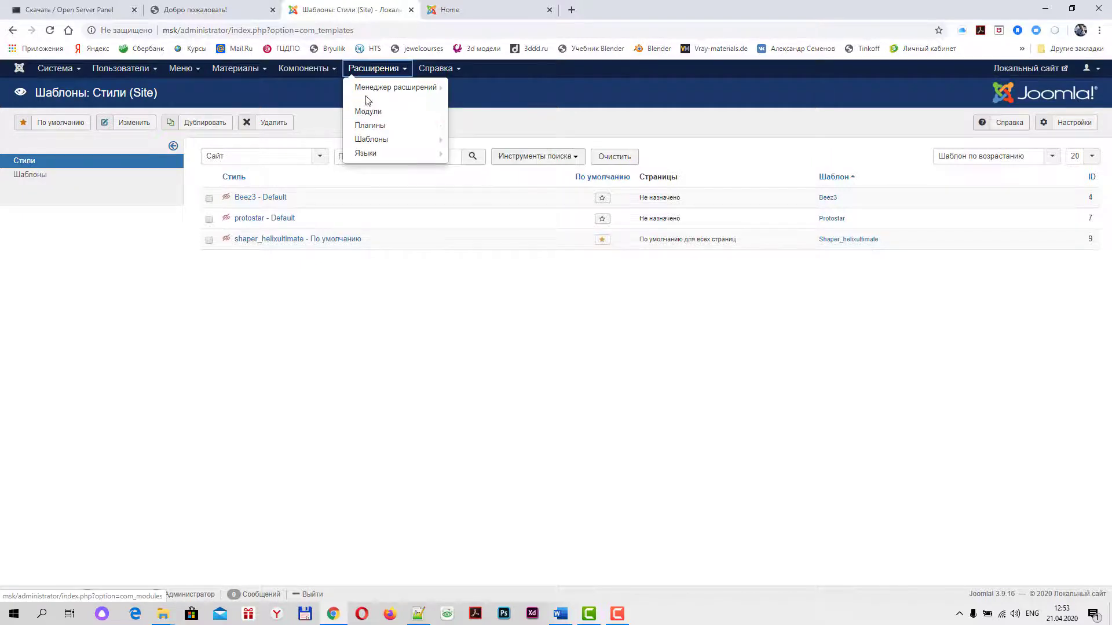
mouse_move(371, 88)
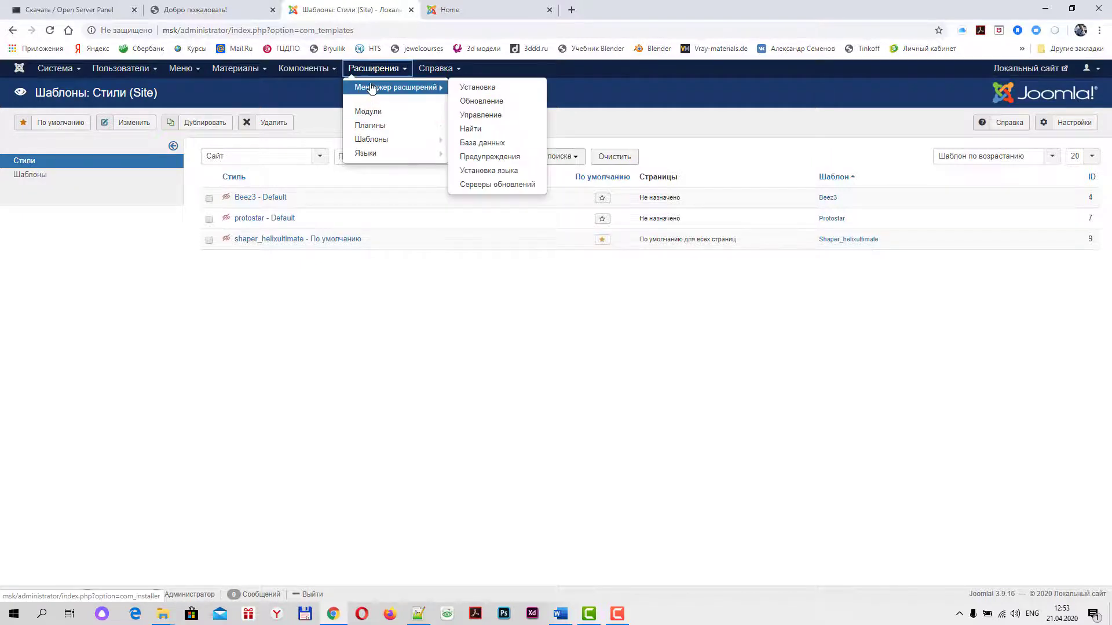
click(489, 89)
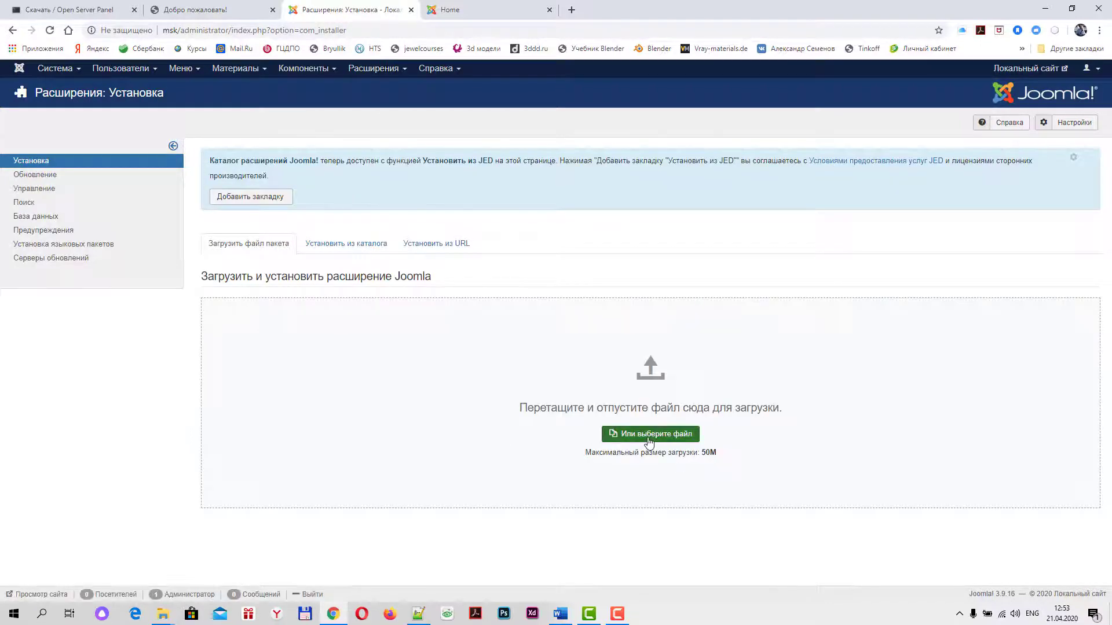
click(649, 434)
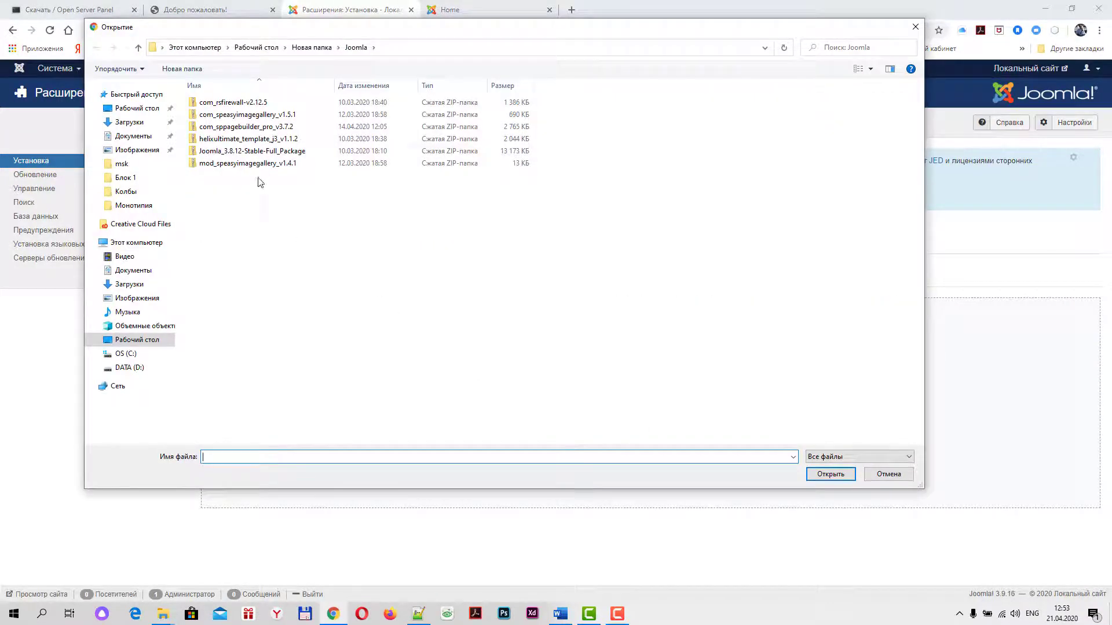
click(224, 130)
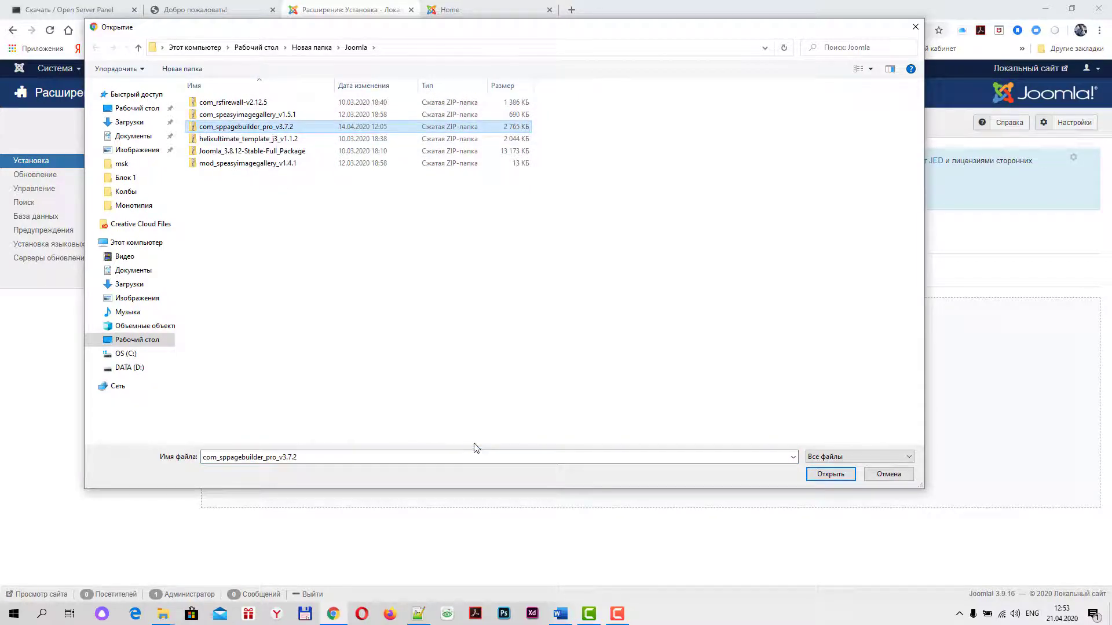
click(830, 474)
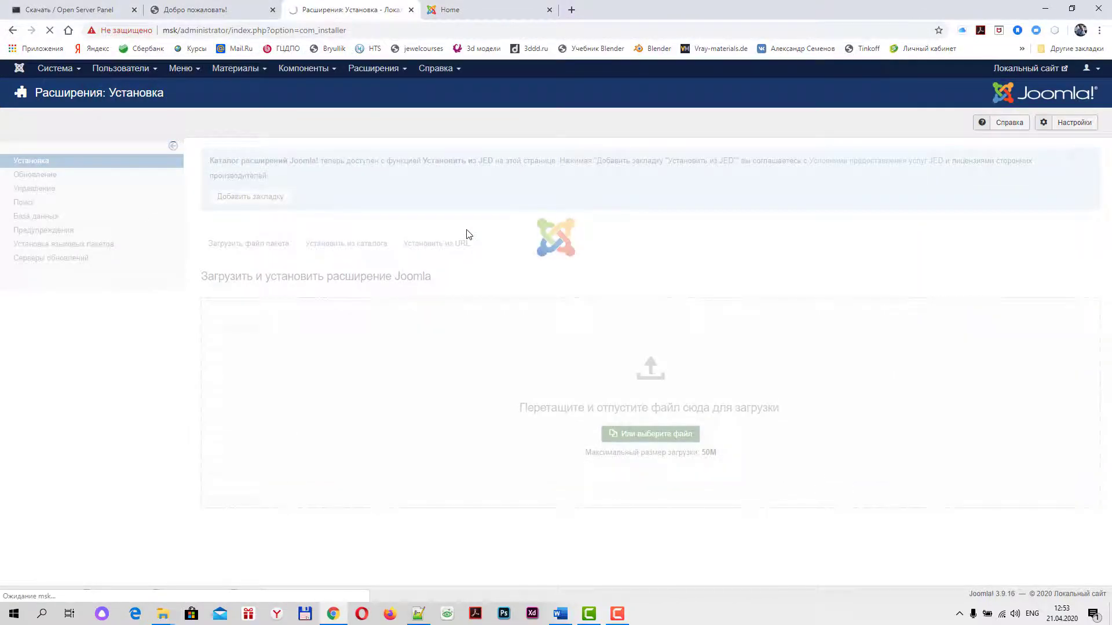
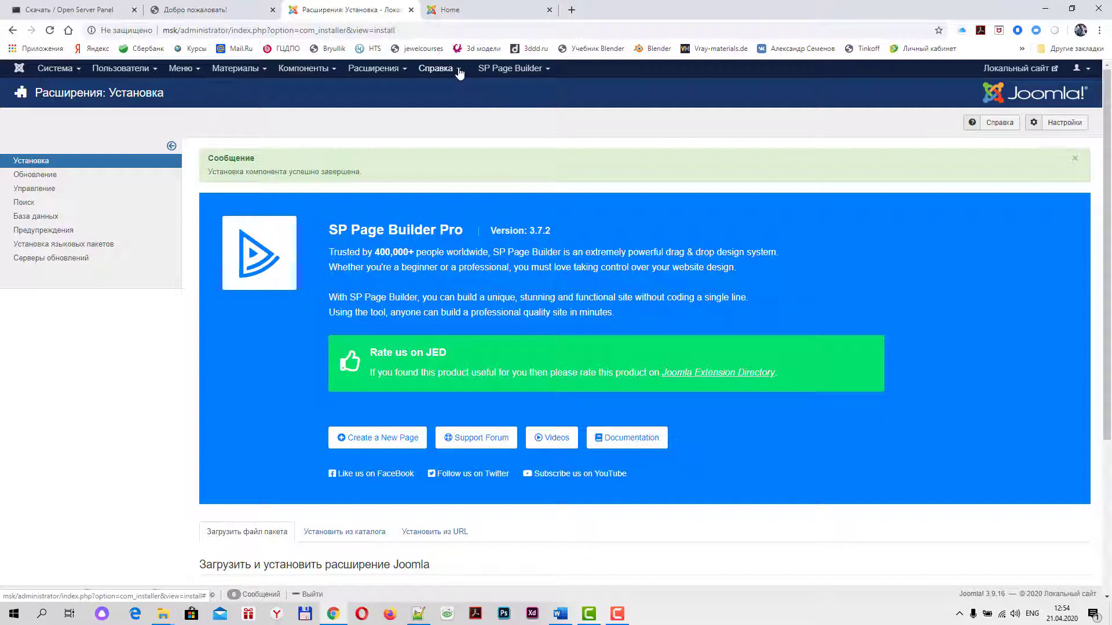
Go to Расширения > Менеджер расширений > Установка to reach the Install page
click(396, 70)
mouse_move(401, 94)
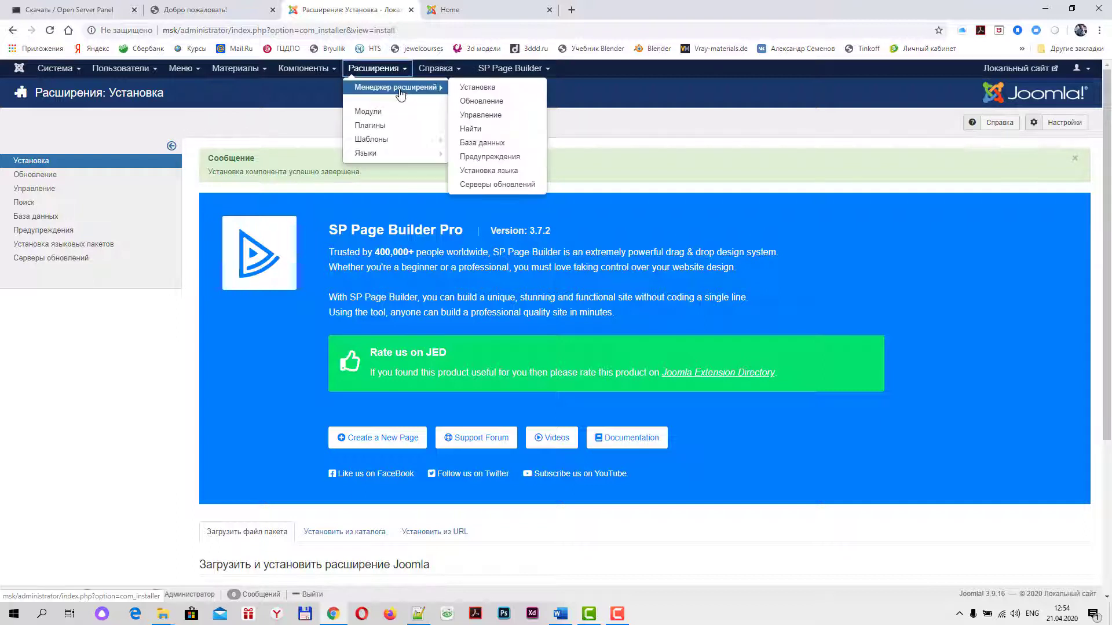
click(476, 88)
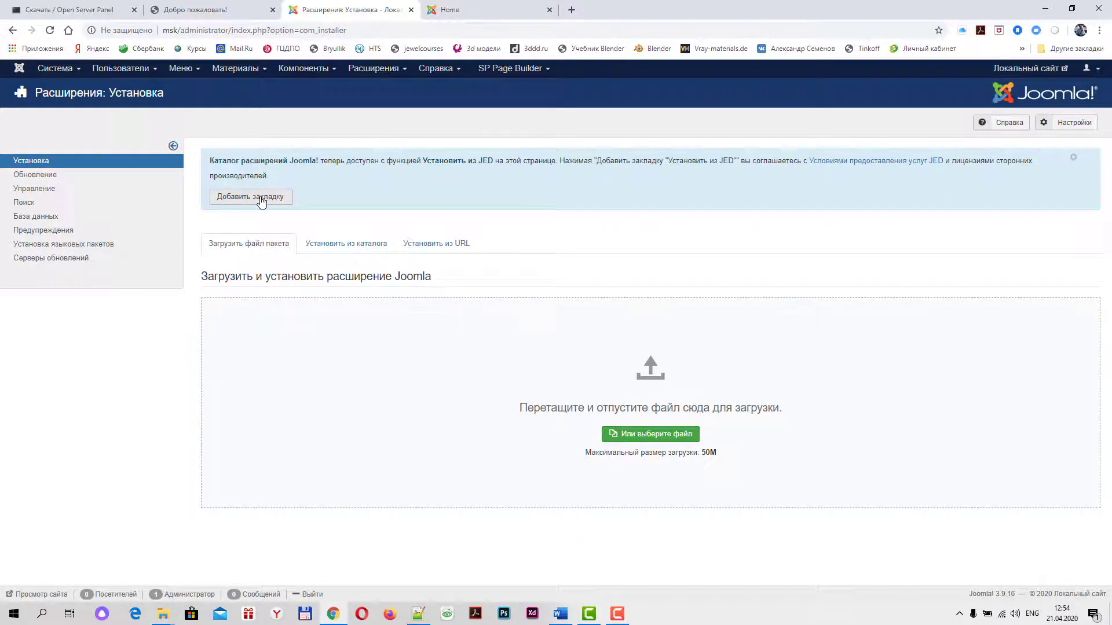
Turn on installing from JED and scroll the Joomla Extension Directory list of popular extensions
click(257, 199)
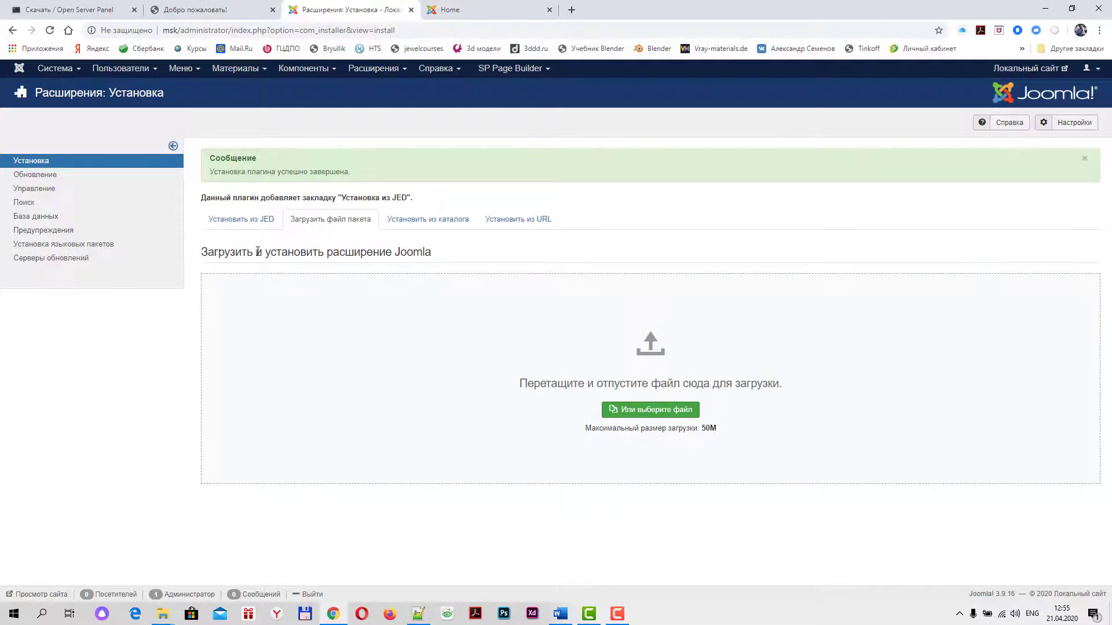
click(240, 223)
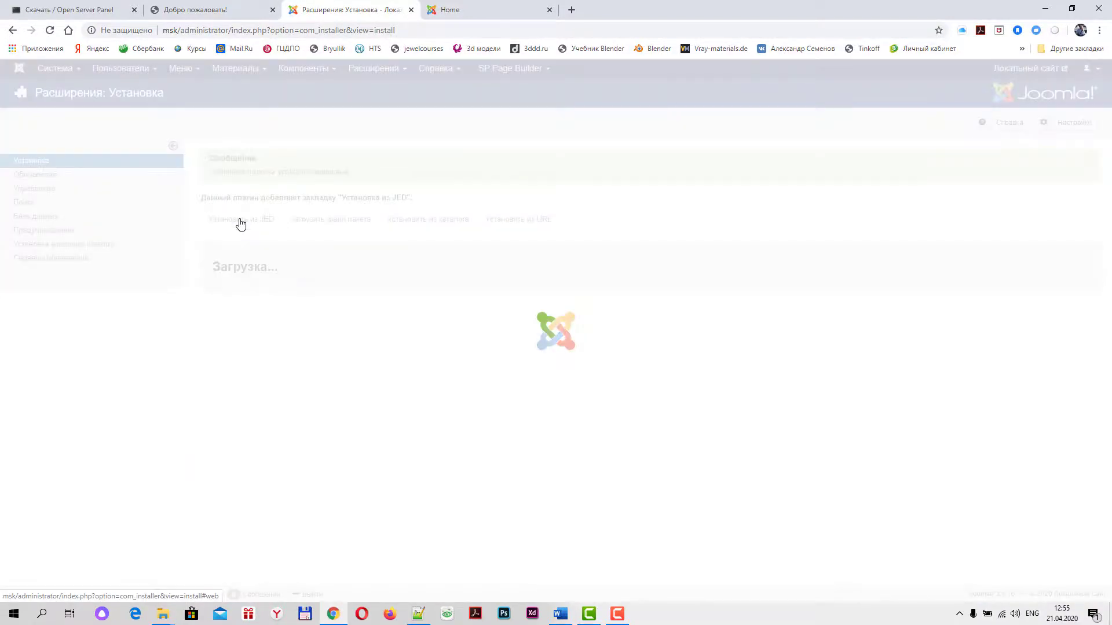
scroll(488, 309, down, 1)
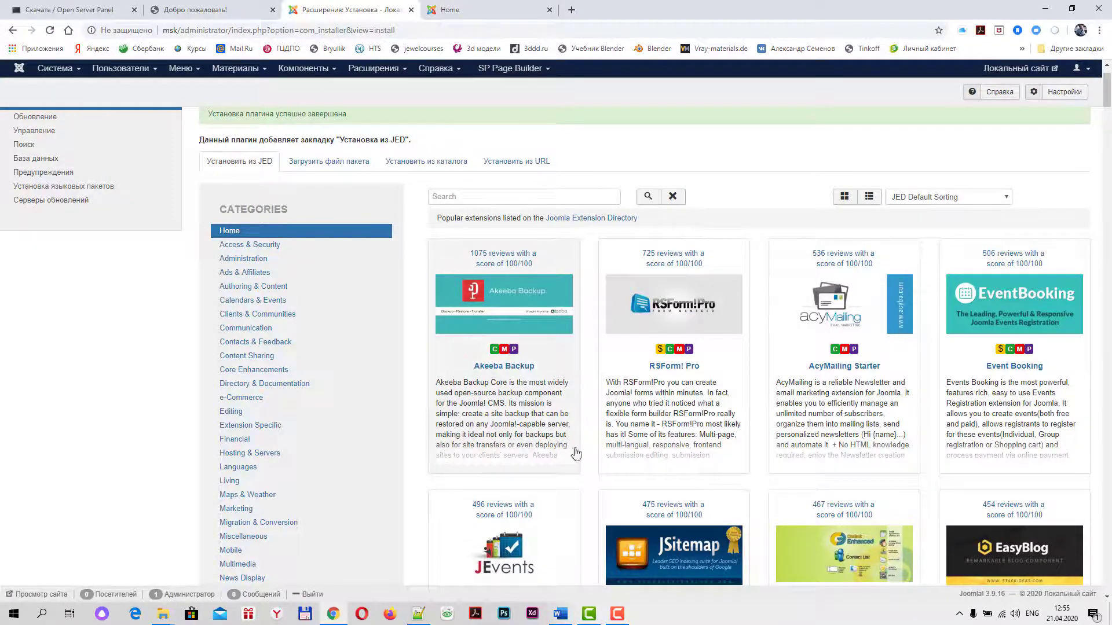
Install Akeeba Backup 7.1.3 from its JED listing, confirming with Установить
click(503, 368)
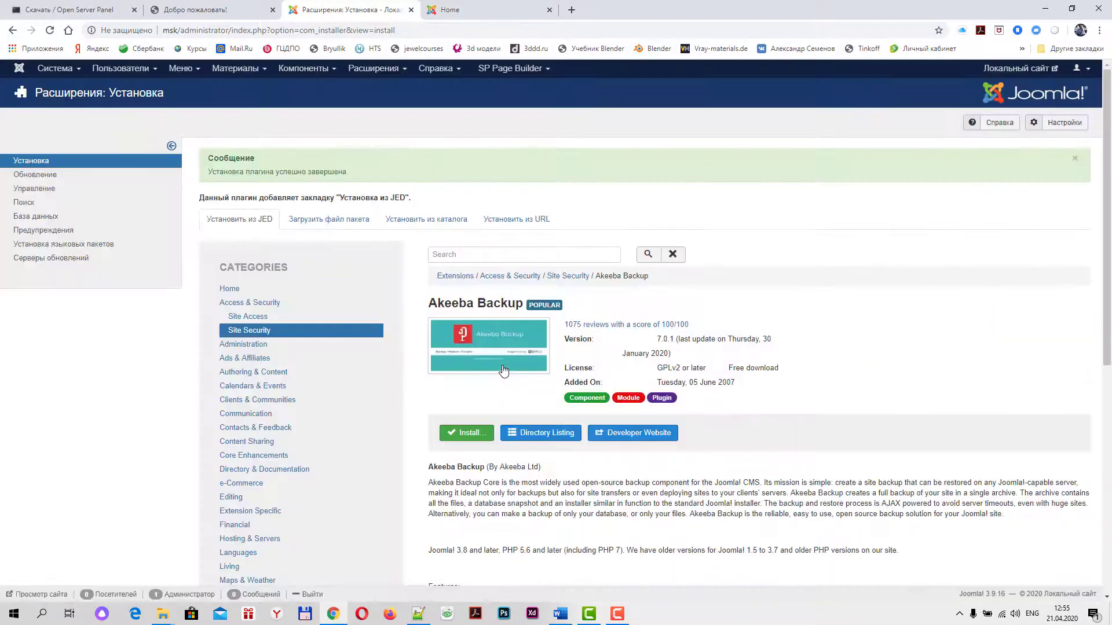
click(469, 434)
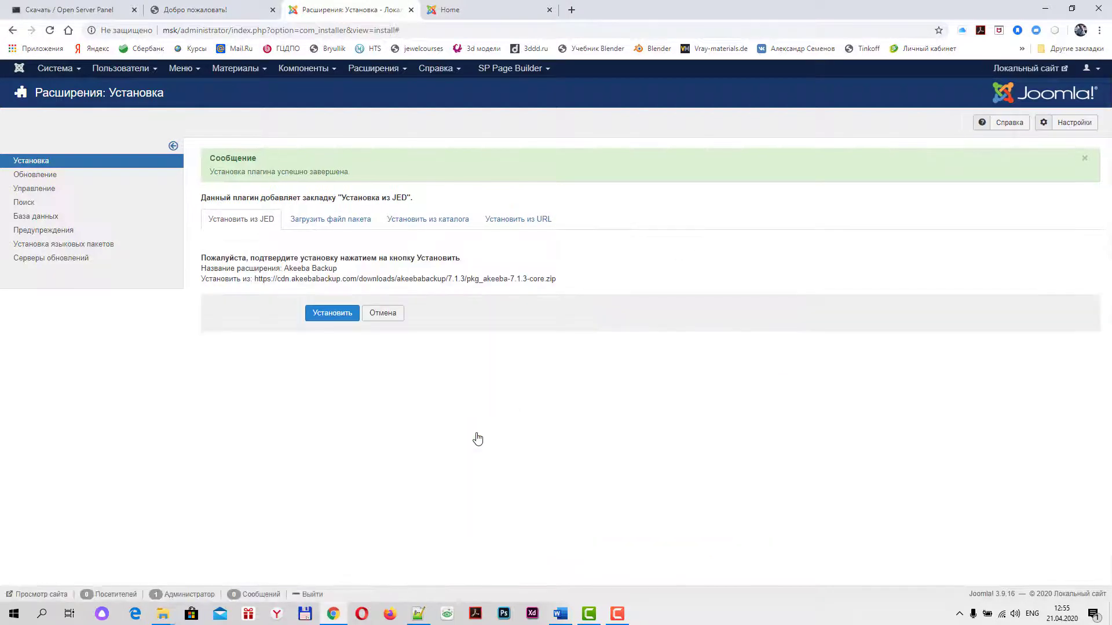
click(335, 318)
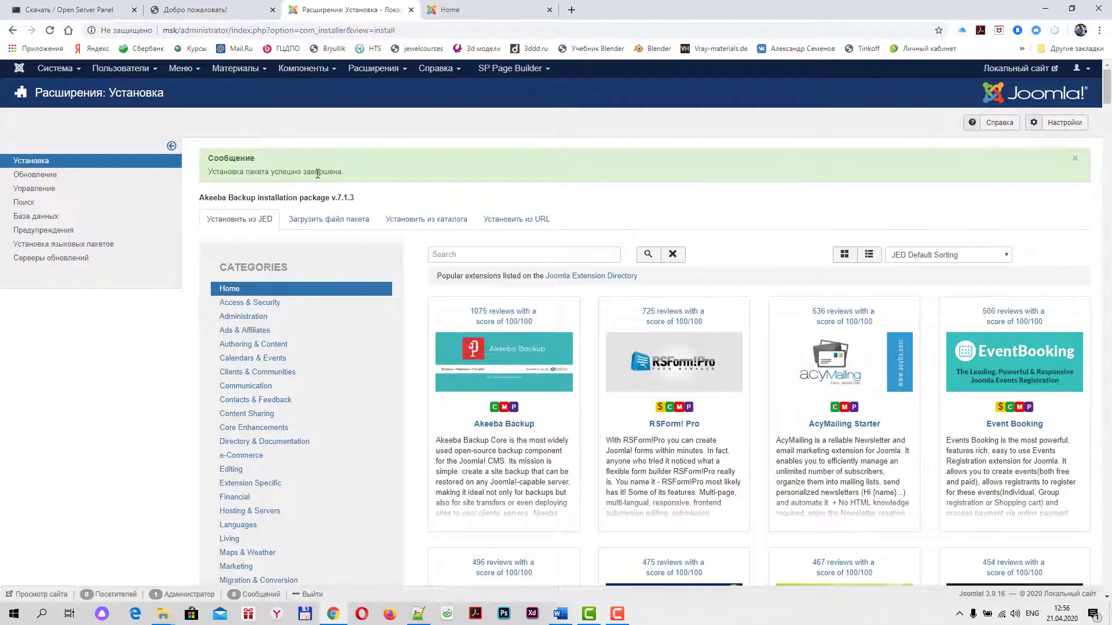
Launch the Akeeba Backup component from the Компоненты menu
click(327, 70)
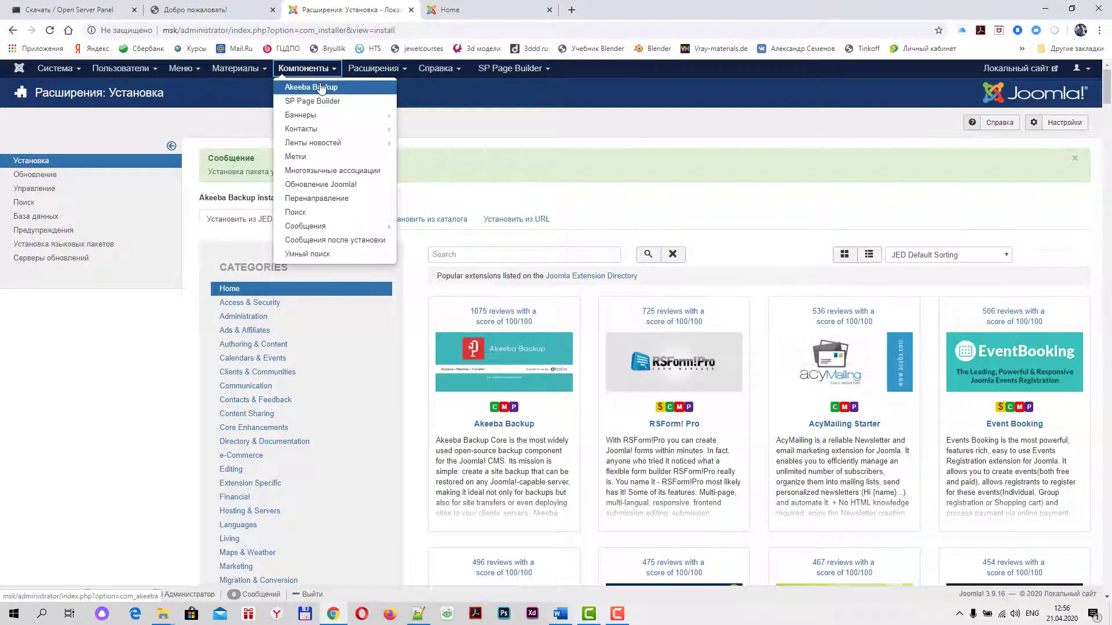
click(539, 104)
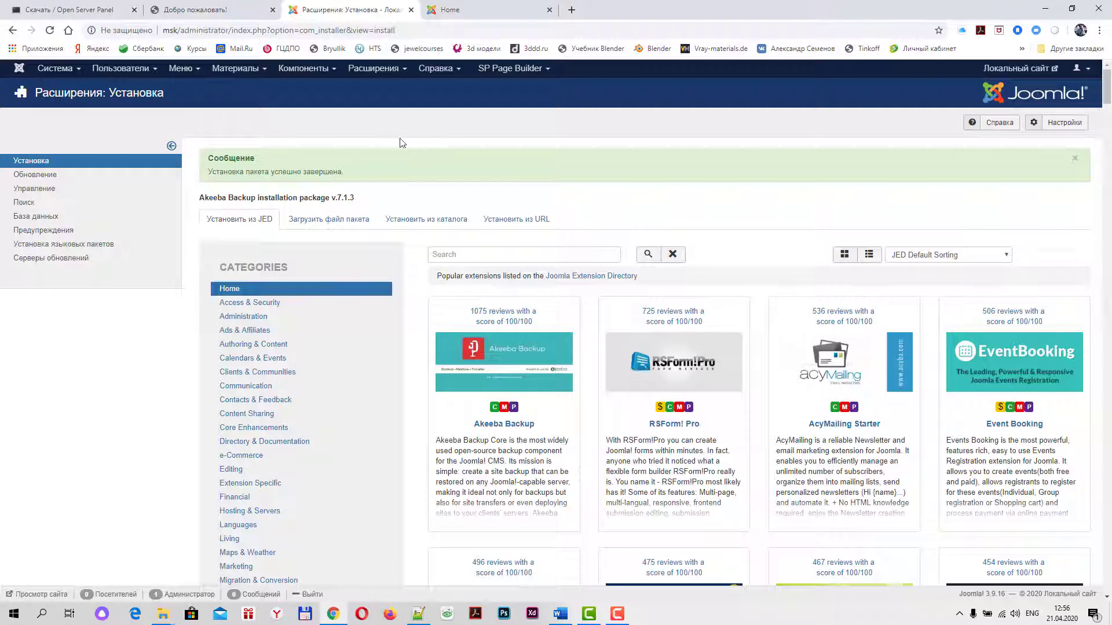
click(327, 73)
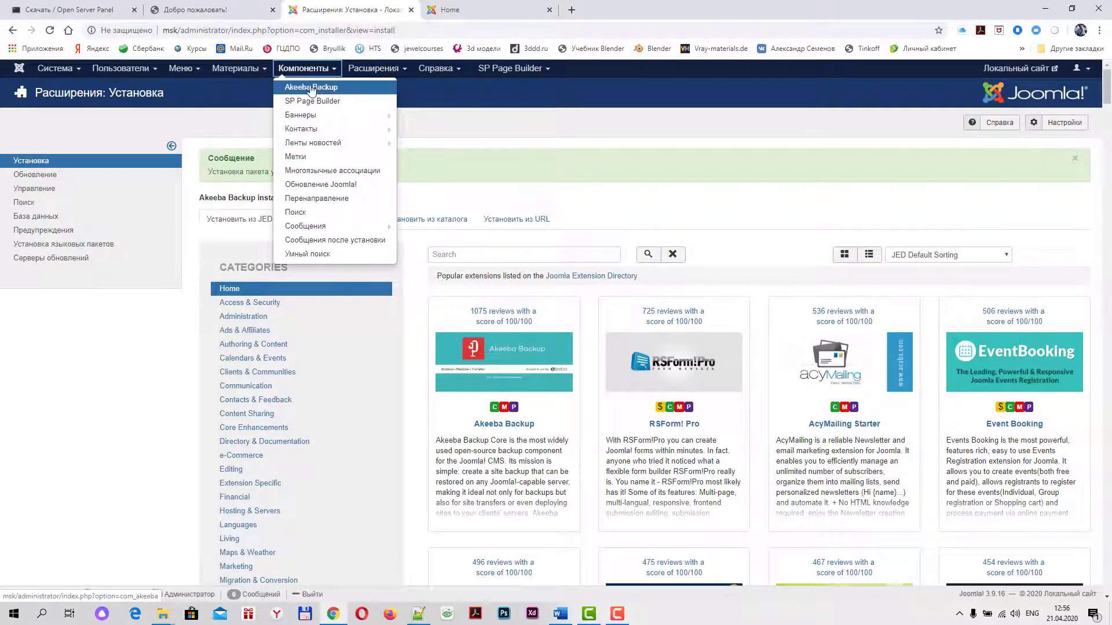
click(317, 87)
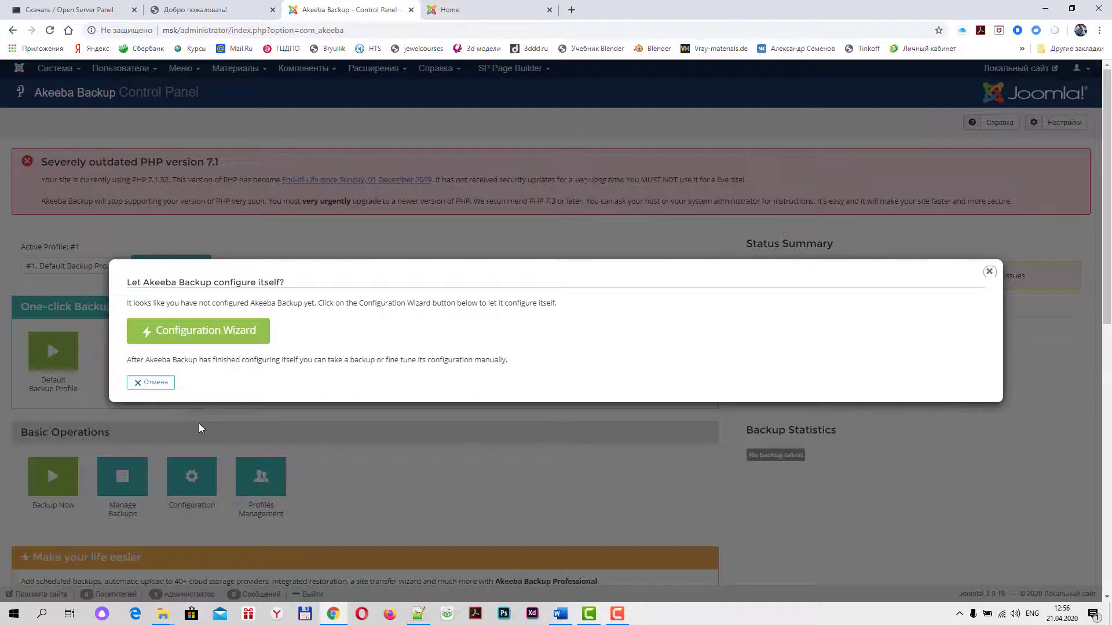
Run Akeeba's Configuration Wizard benchmark, then return to the Control Panel
click(204, 333)
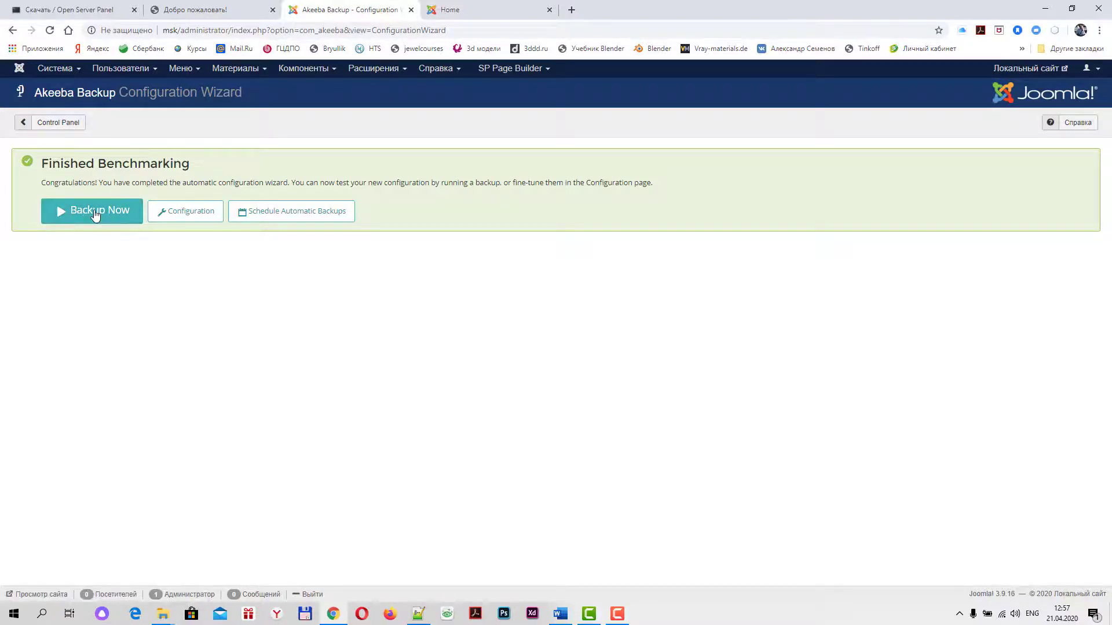
click(53, 126)
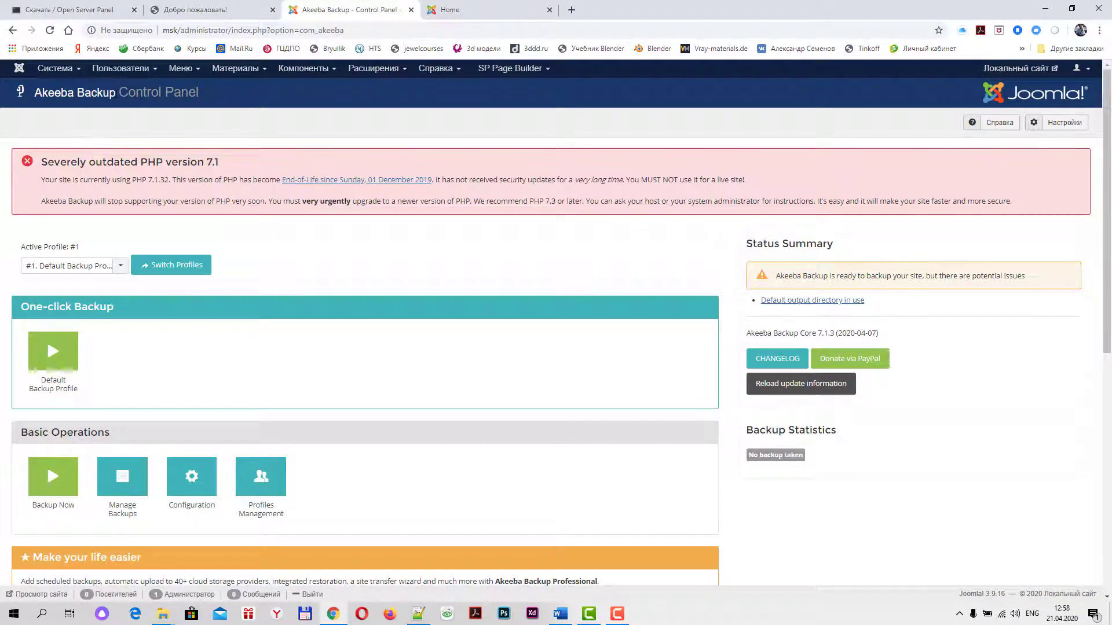
scroll(301, 359, down, 2)
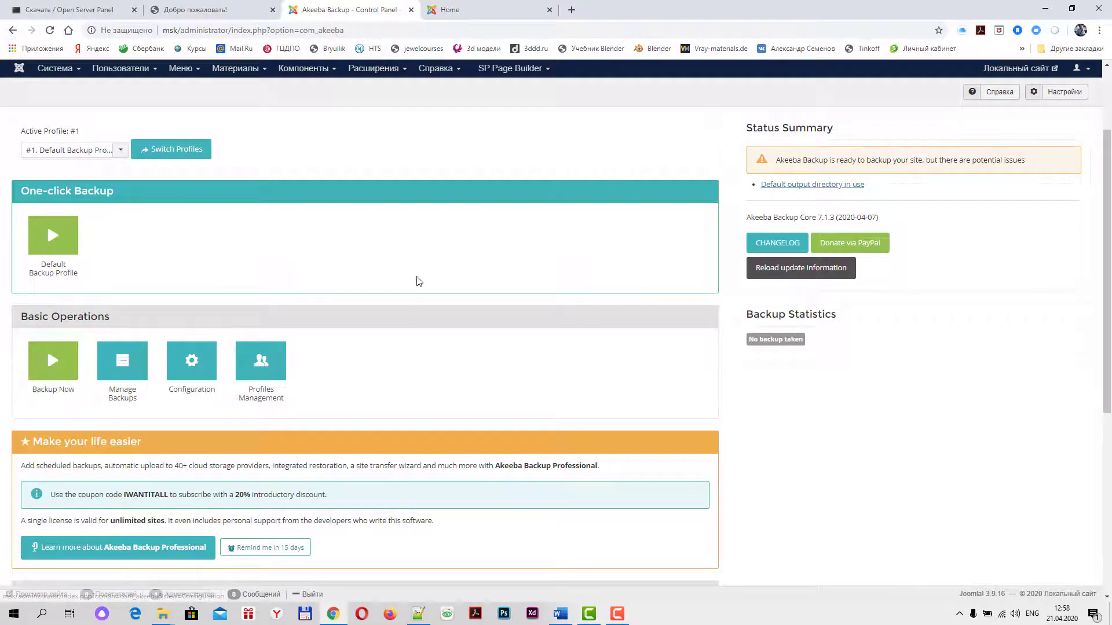
scroll(434, 307, up, 2)
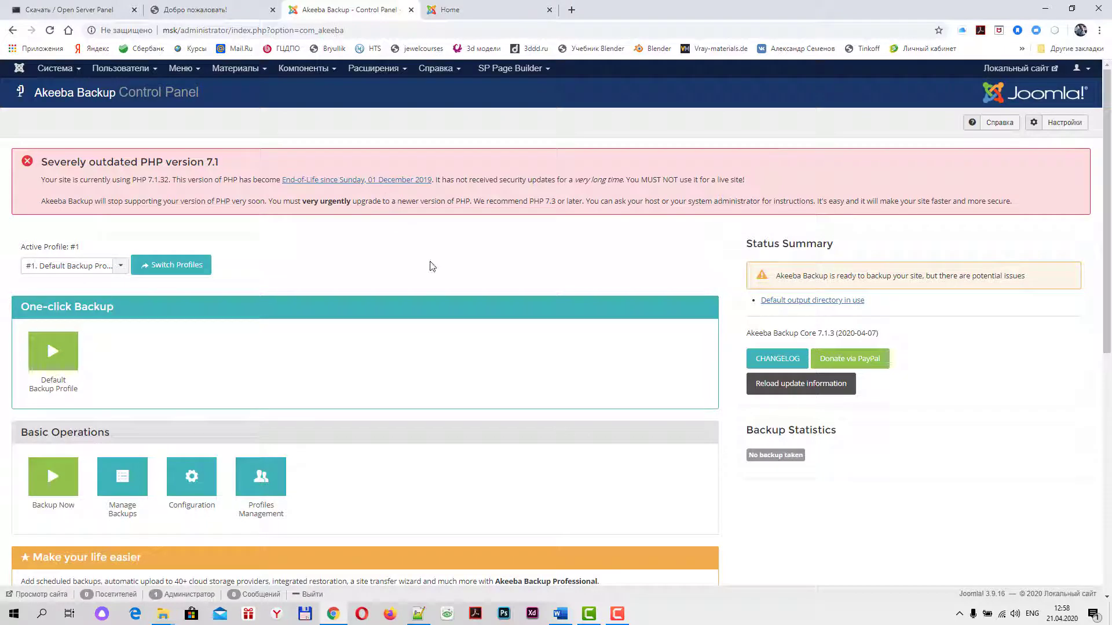
scroll(429, 269, down, 2)
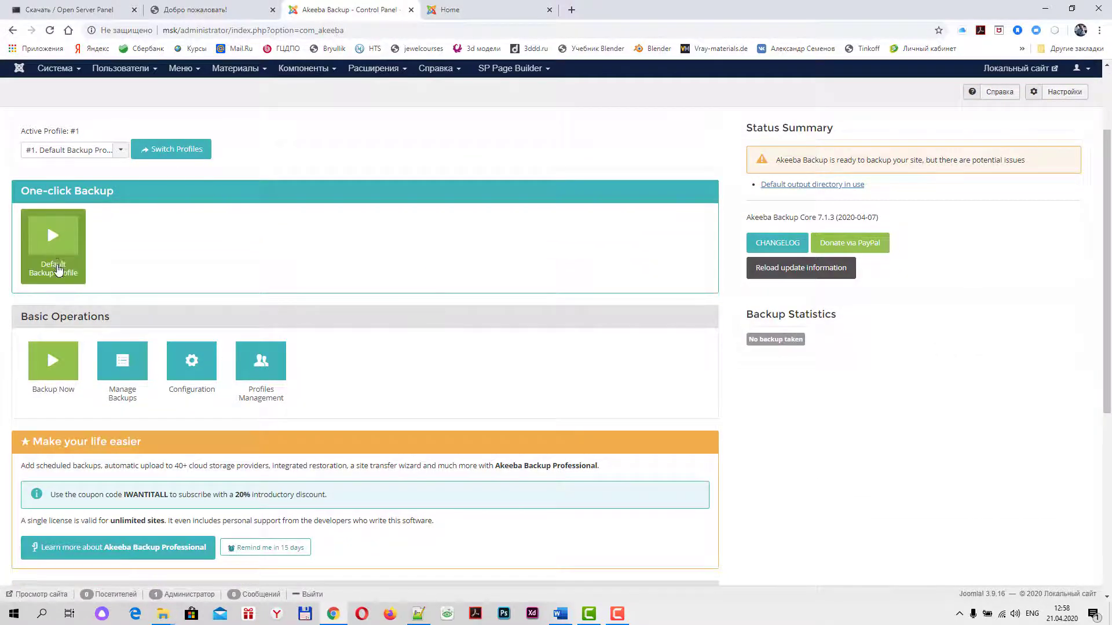
Start a full site backup with the default profile using Backup Now!
click(51, 365)
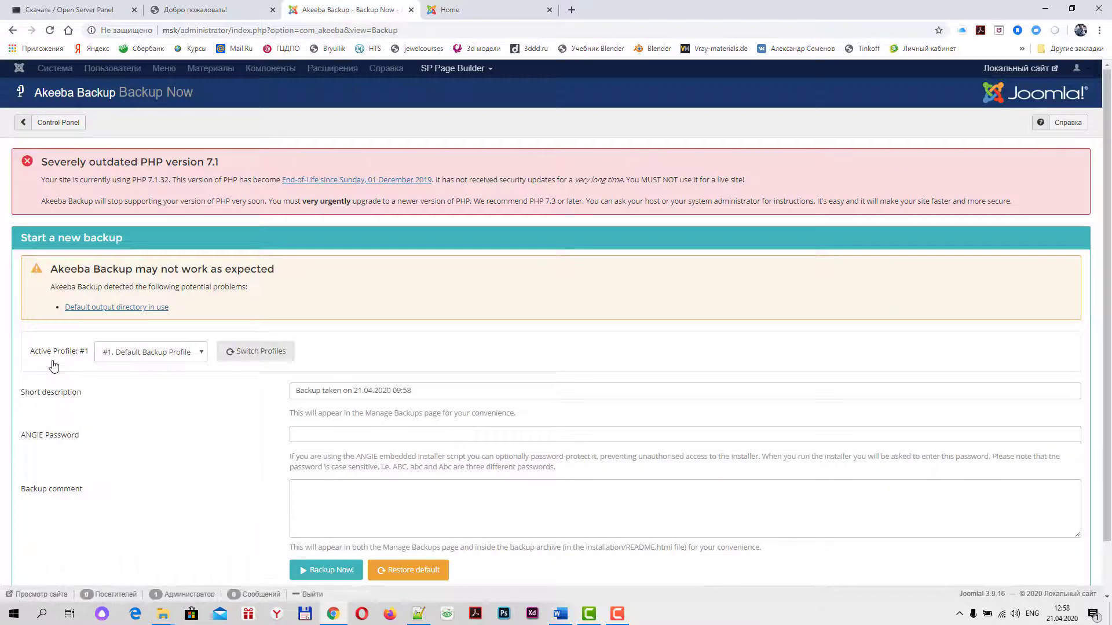
scroll(59, 356, down, 1)
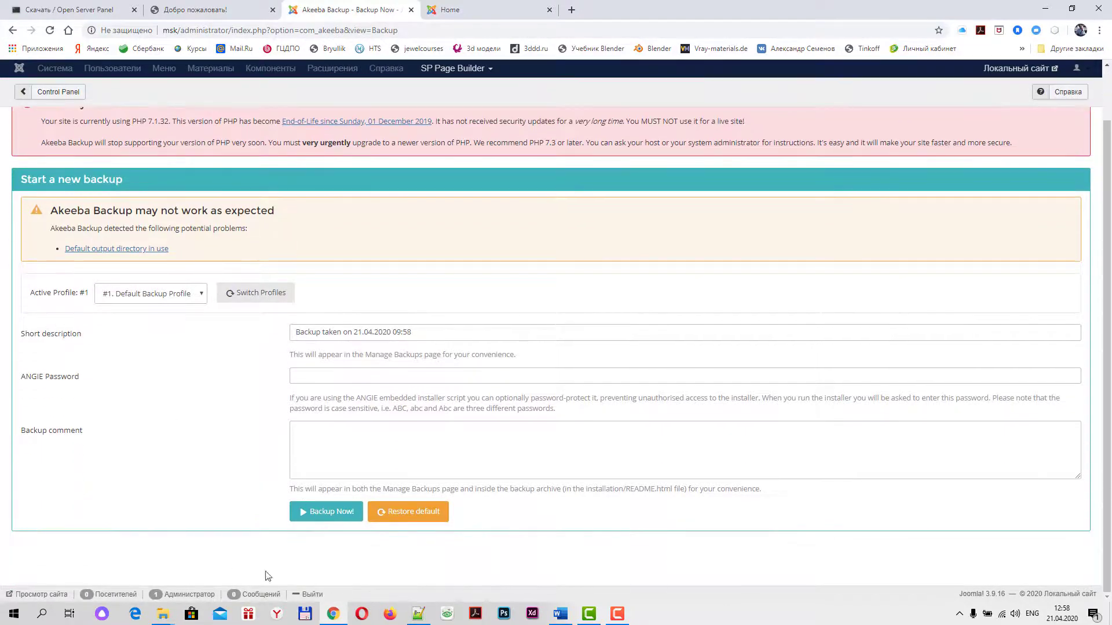
click(335, 517)
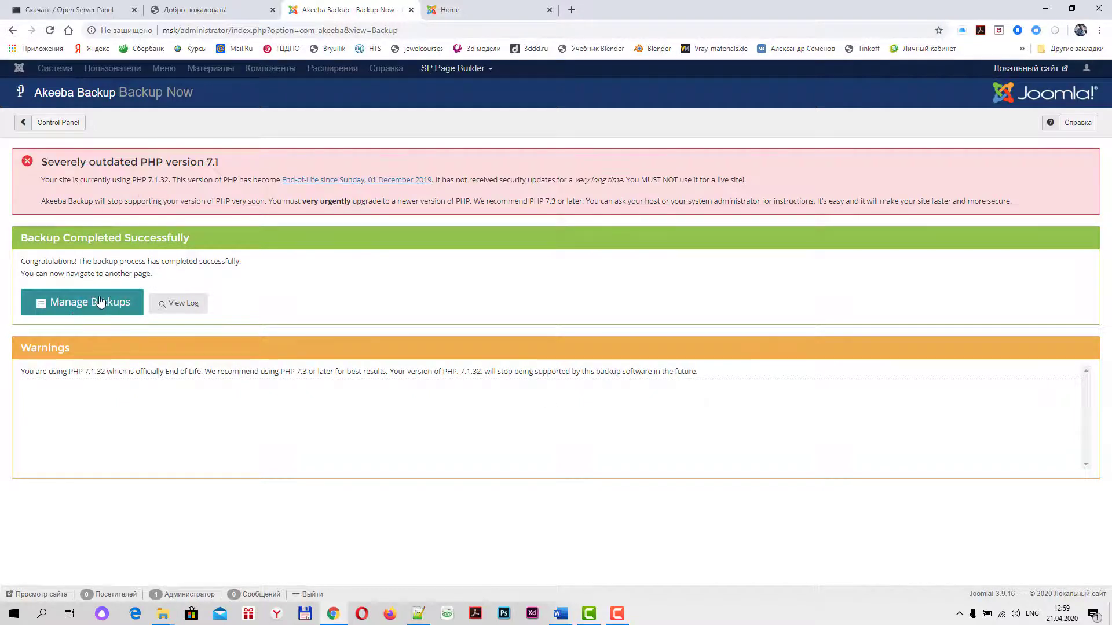
Show the Manage Backups list and dismiss the 'How do I restore my backups?' popup
click(68, 309)
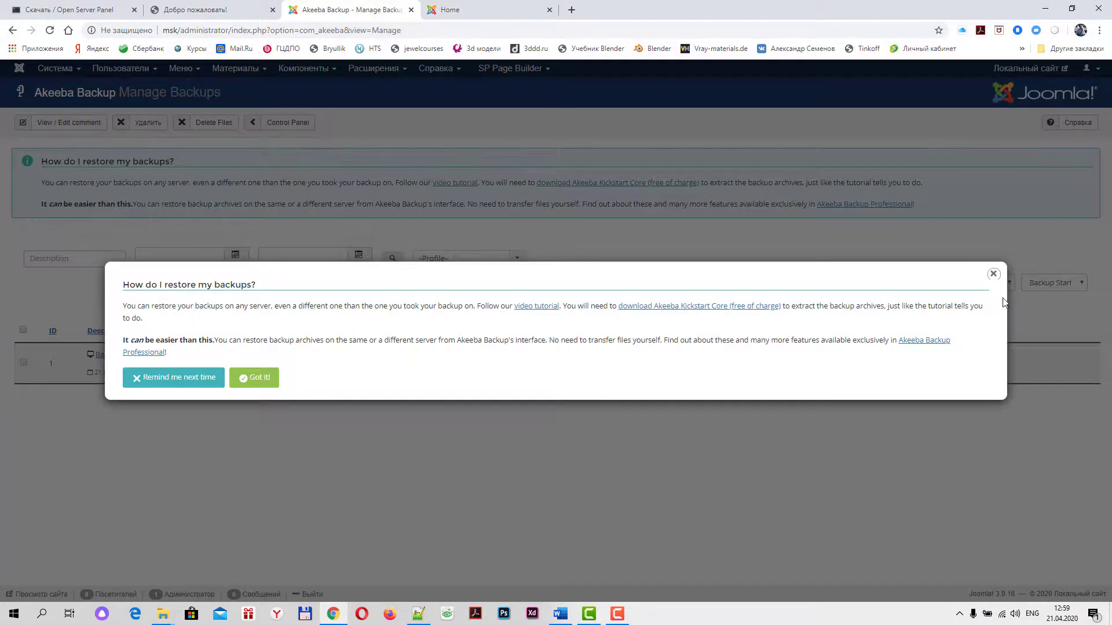
click(993, 274)
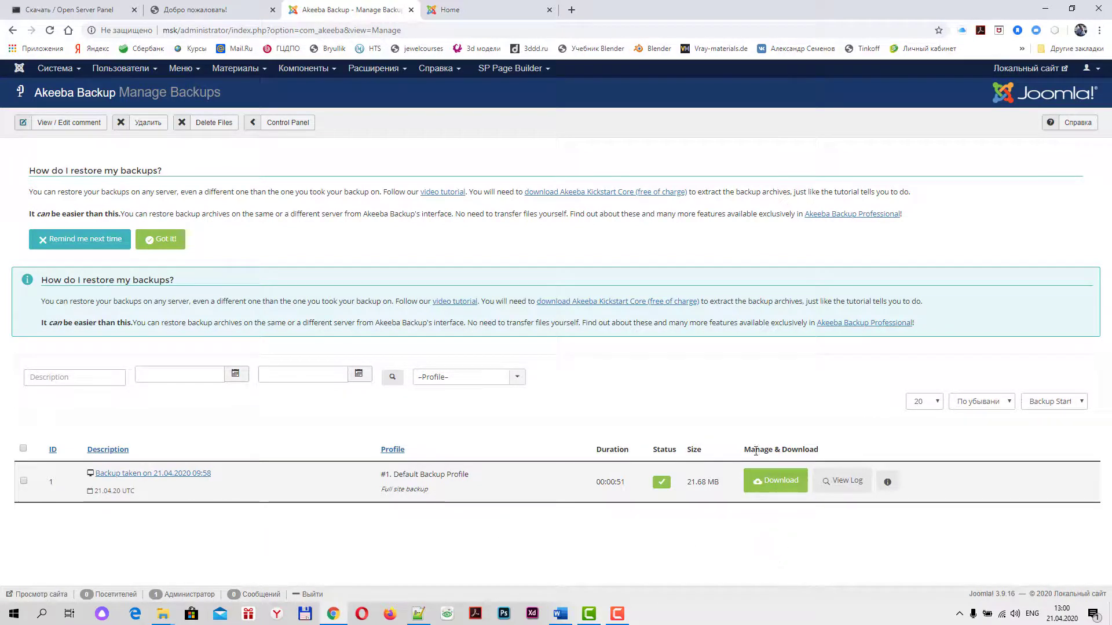
Save the backup's .jpa archive into the desktop folder Новая папка
click(771, 484)
click(370, 361)
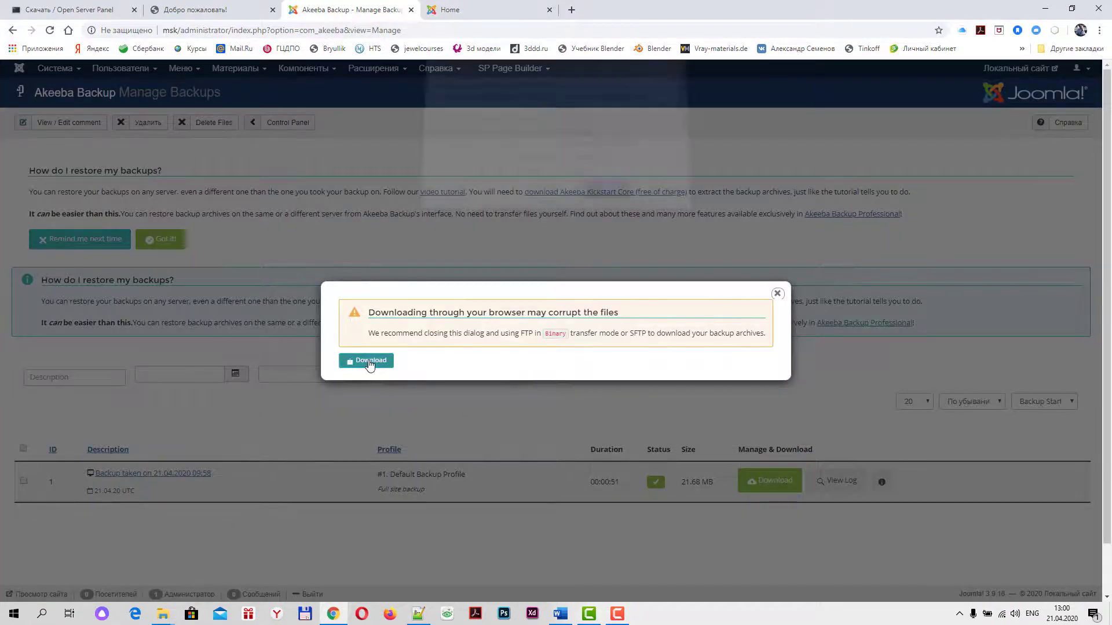
click(605, 195)
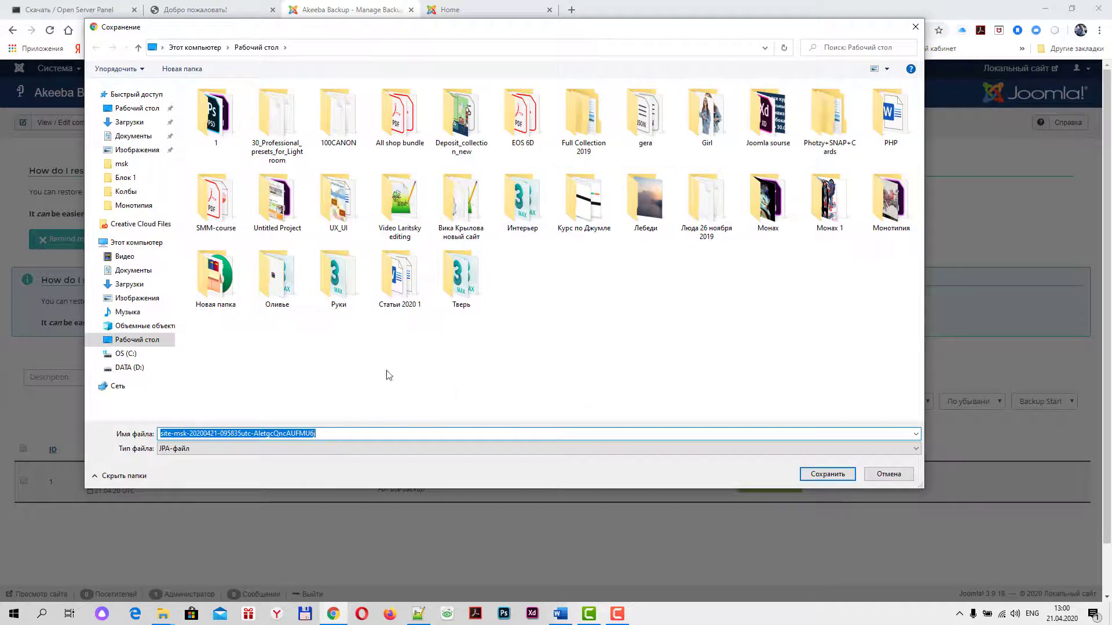
double_click(214, 279)
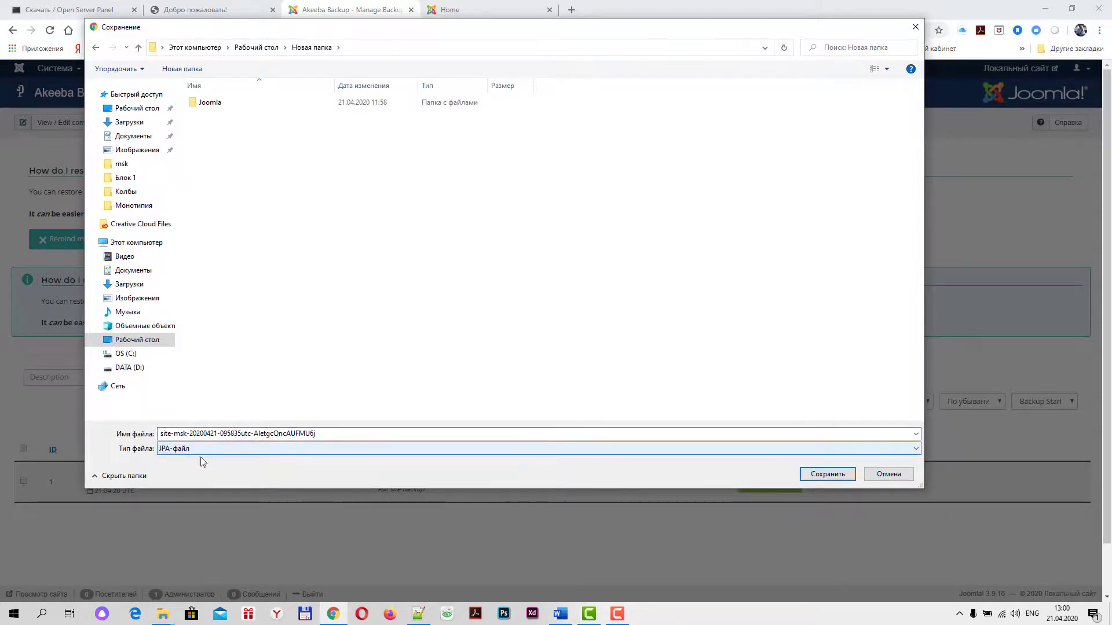
click(837, 476)
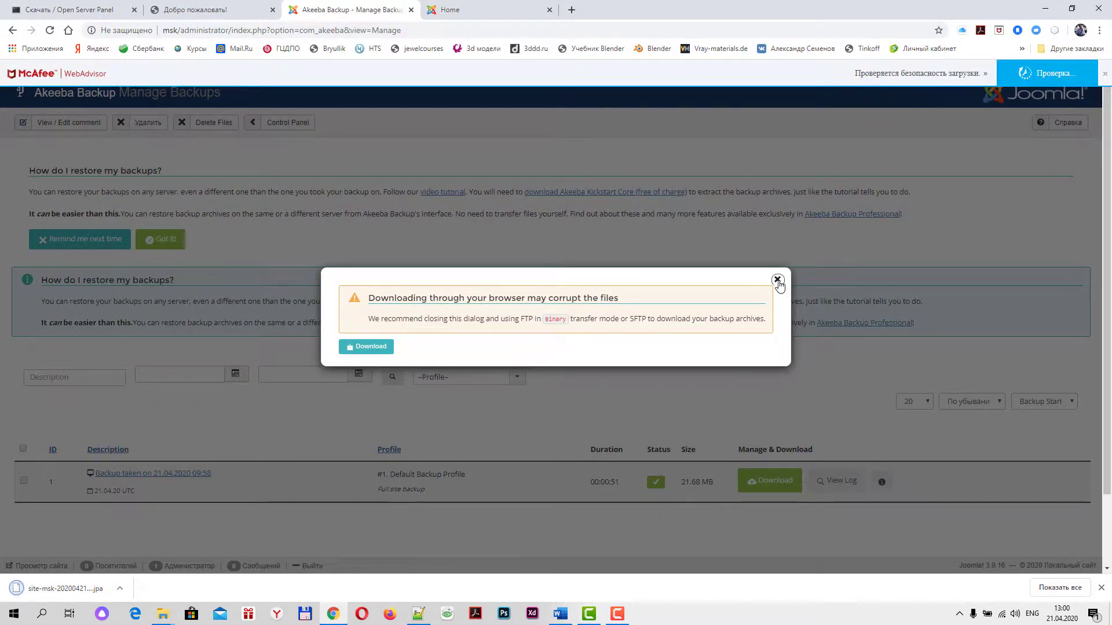
click(777, 280)
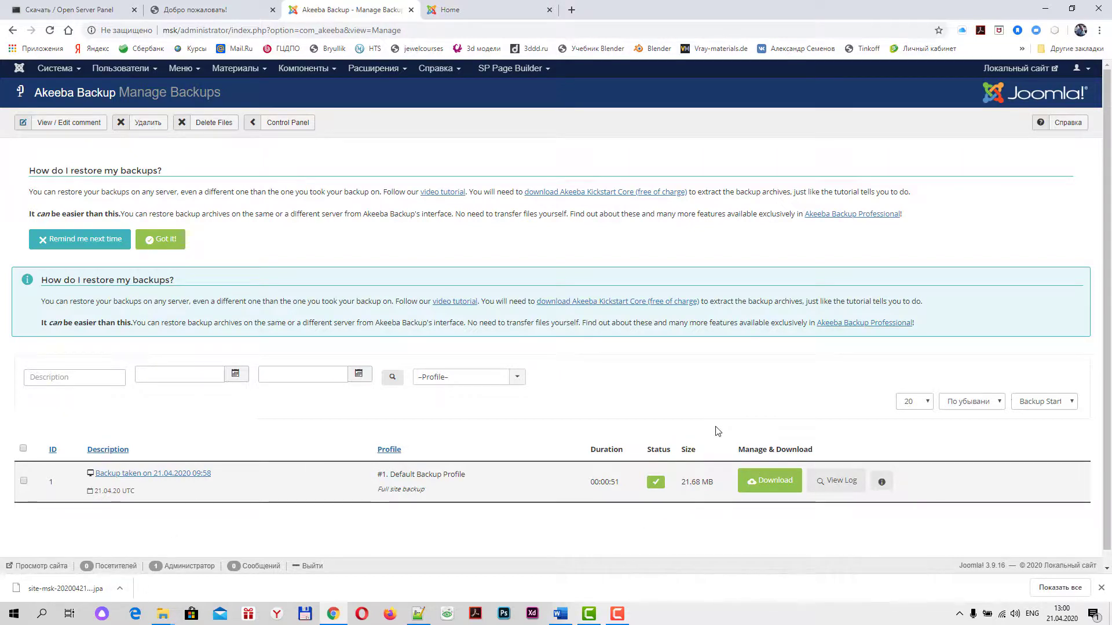
Close the browser's download bar at the bottom of the window
click(1101, 587)
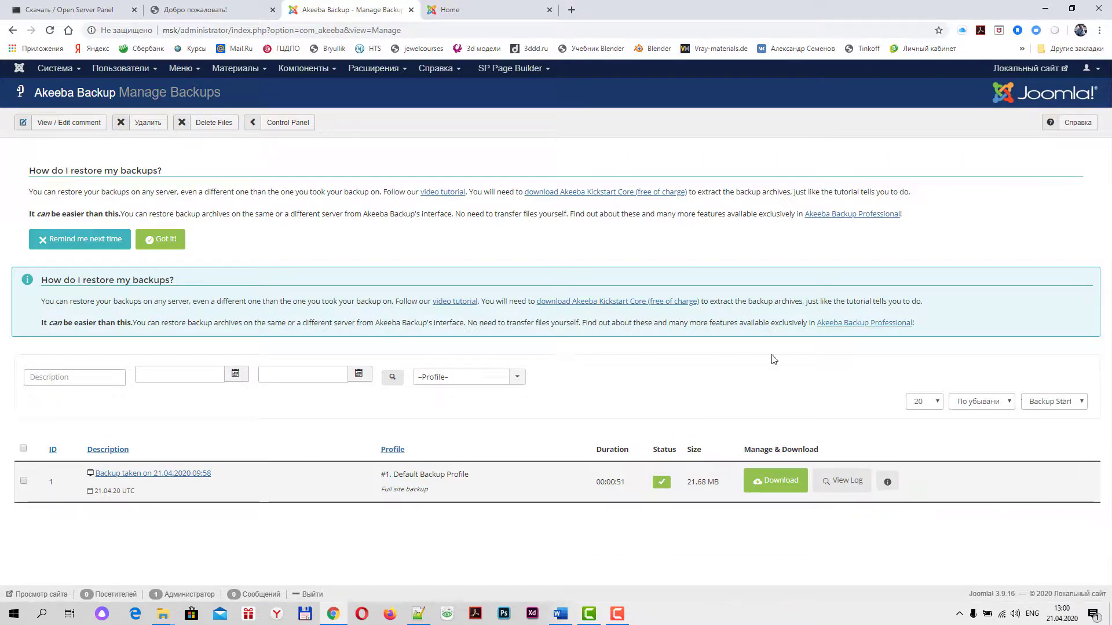